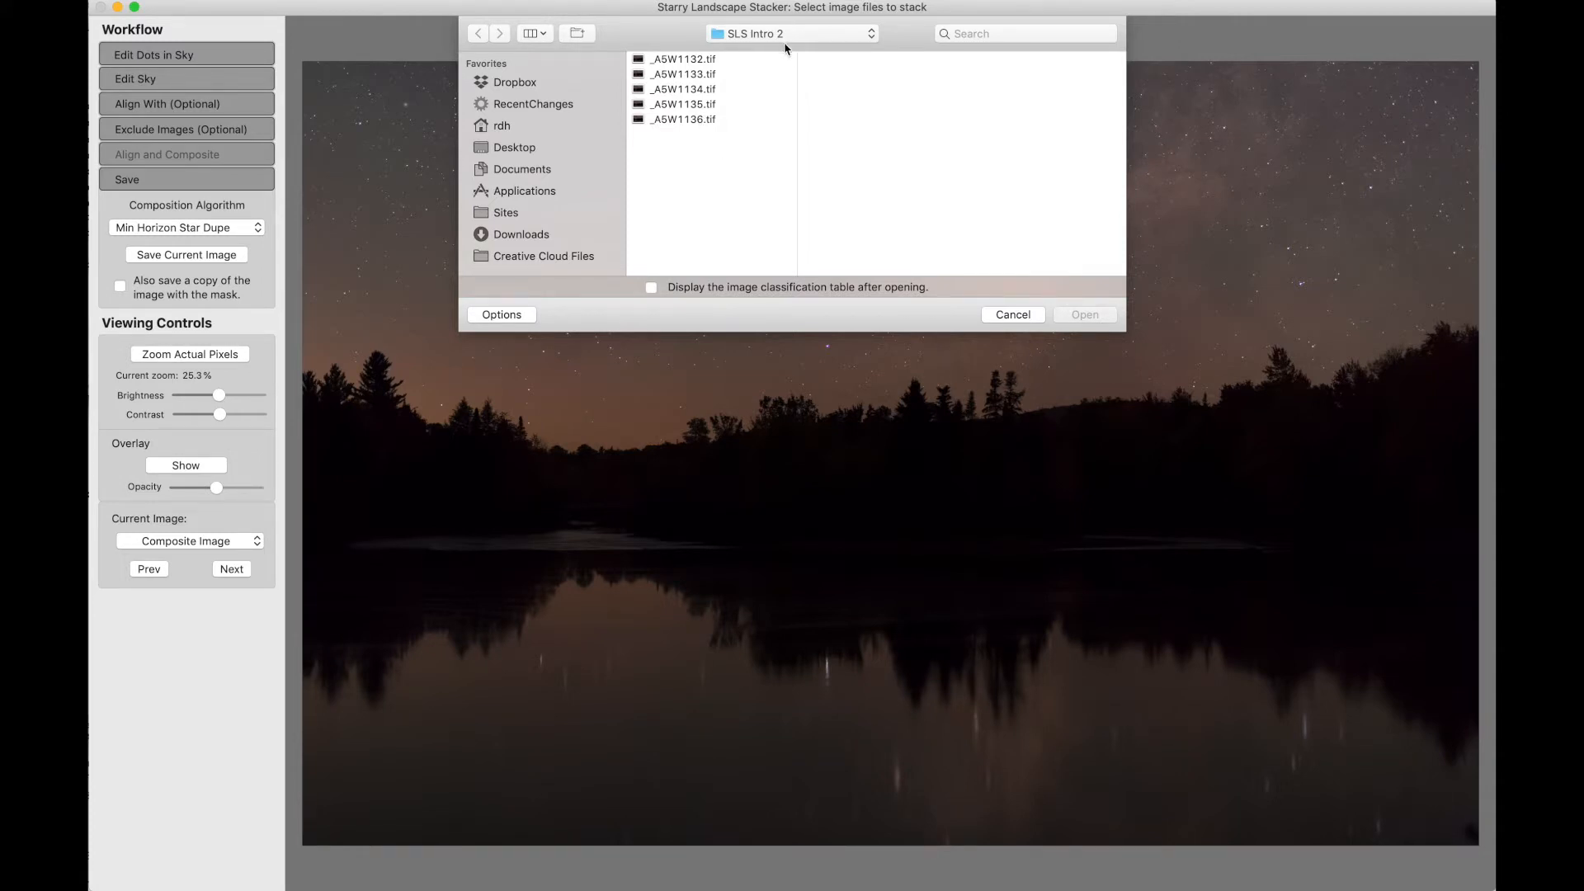
# Open the five images _A5W1132.tif through _A5W1136.tif from the SLS Intro 2 folder for stacking.
pyautogui.click(699, 60)
pyautogui.press('super+a')
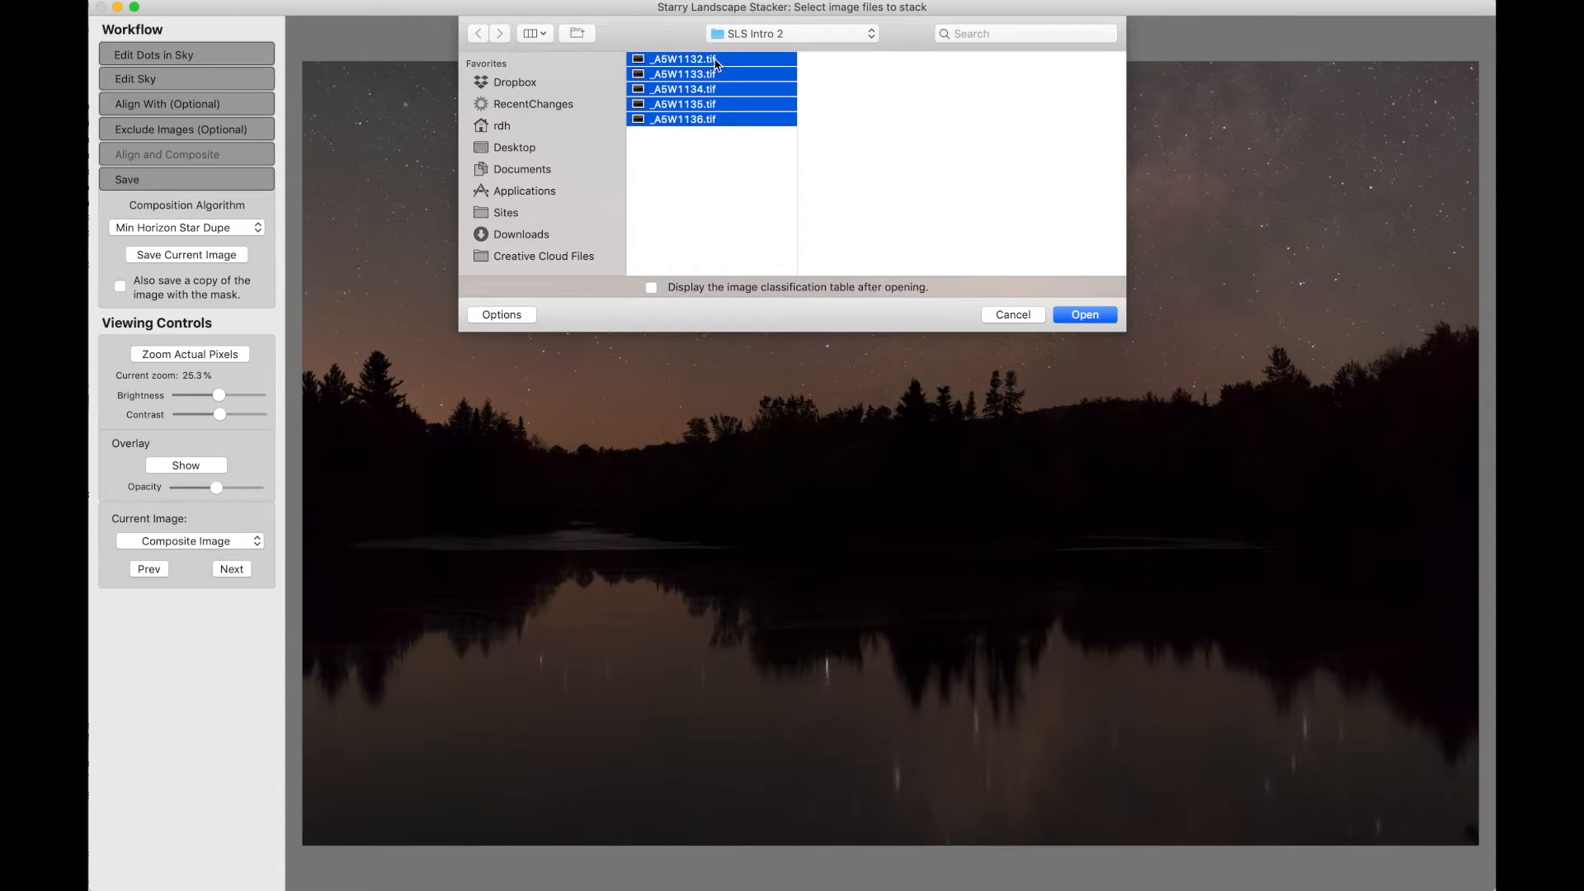
pyautogui.click(715, 61)
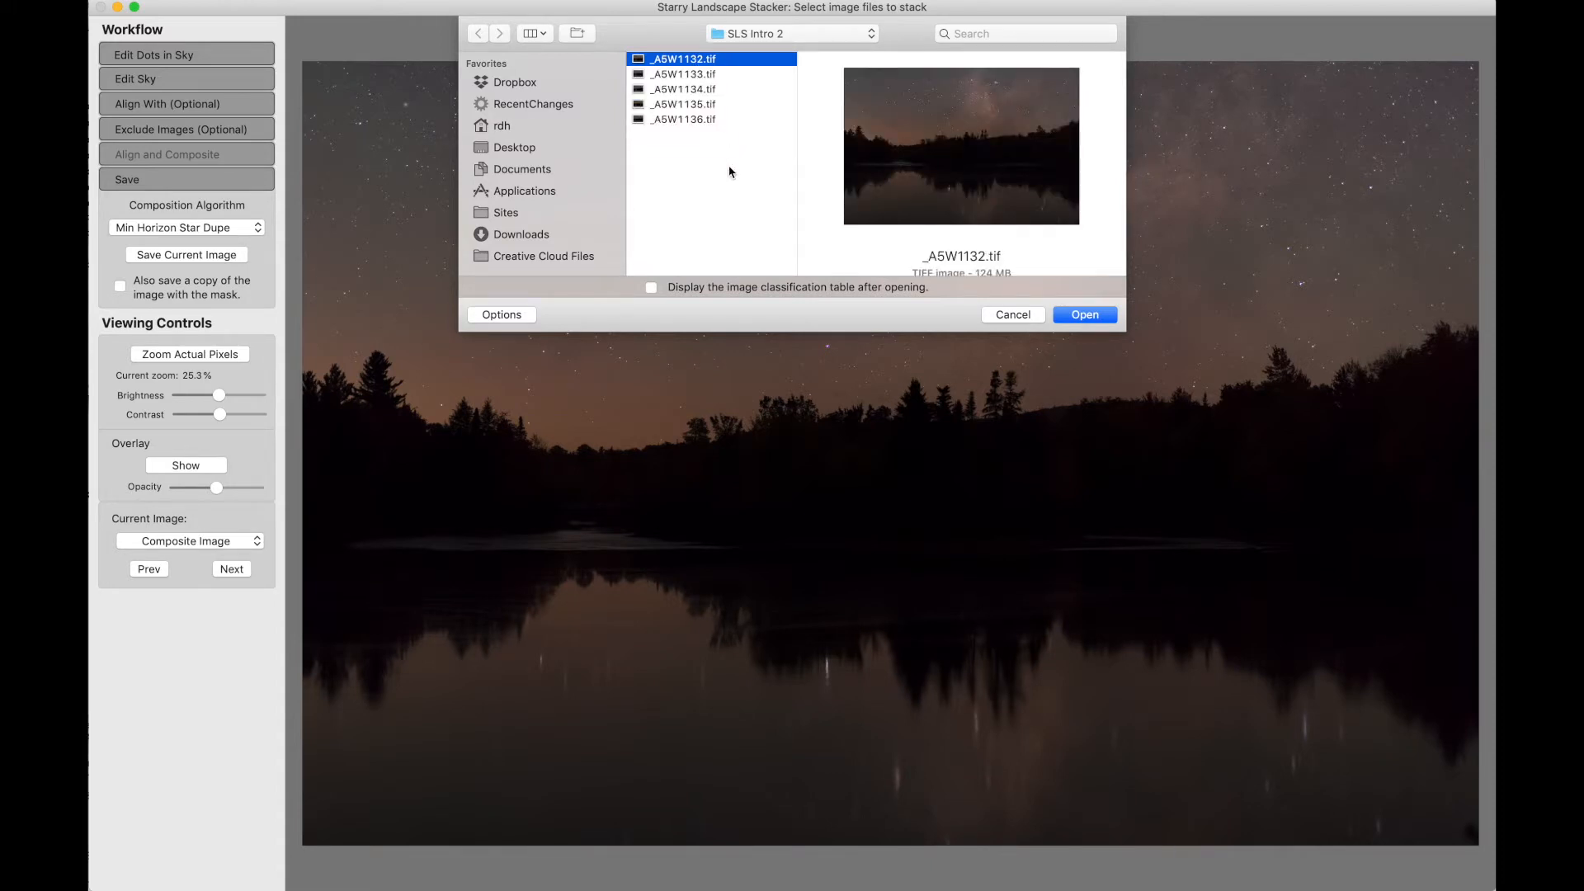
pyautogui.press('super+a')
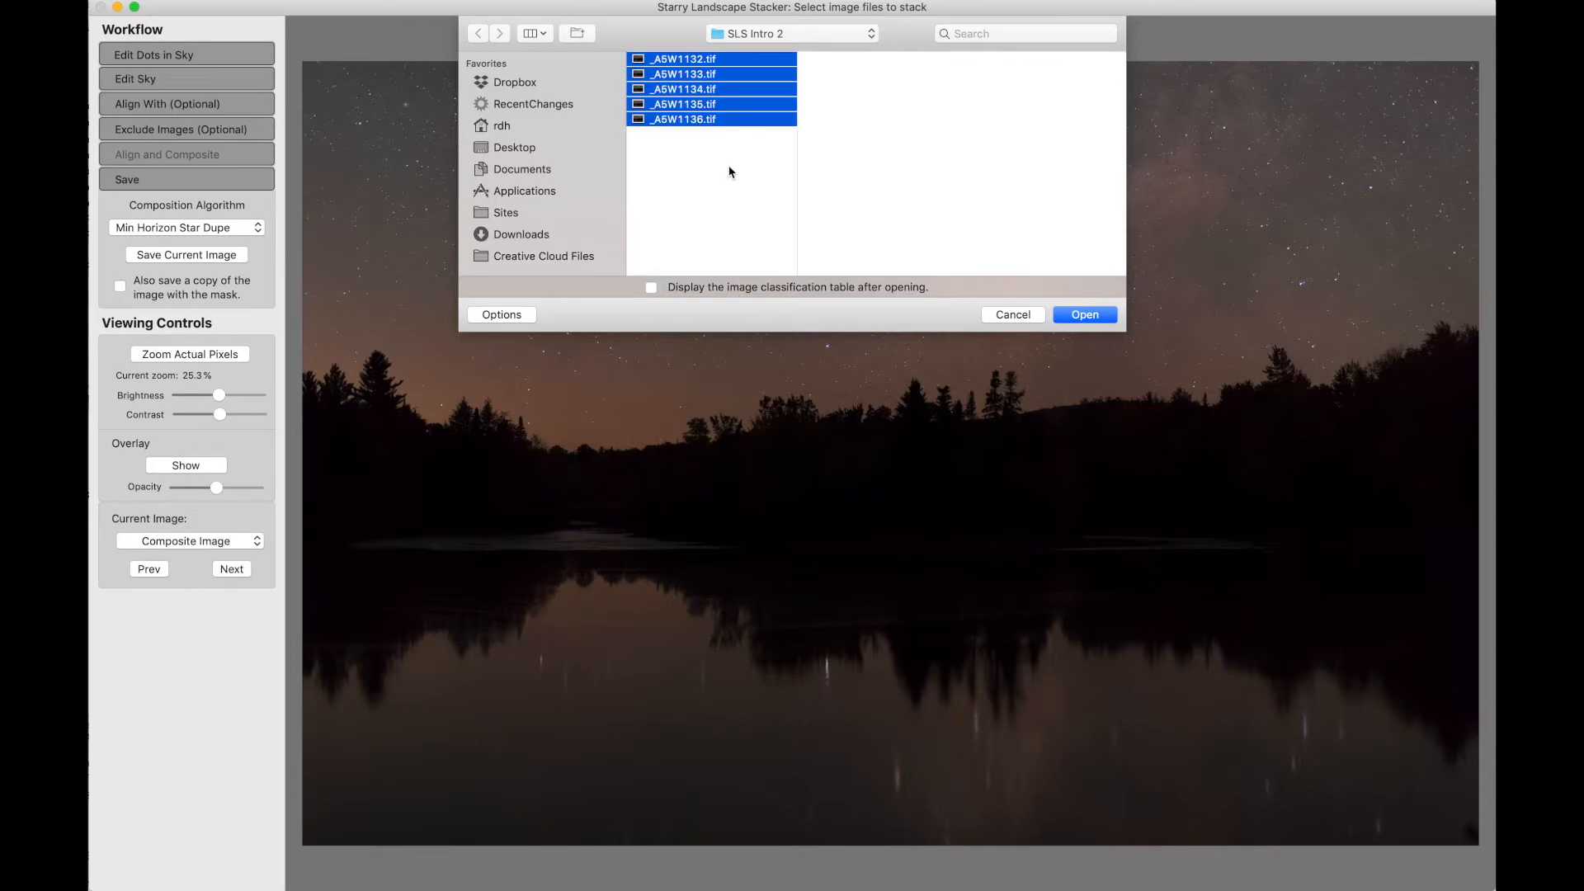
pyautogui.click(1072, 320)
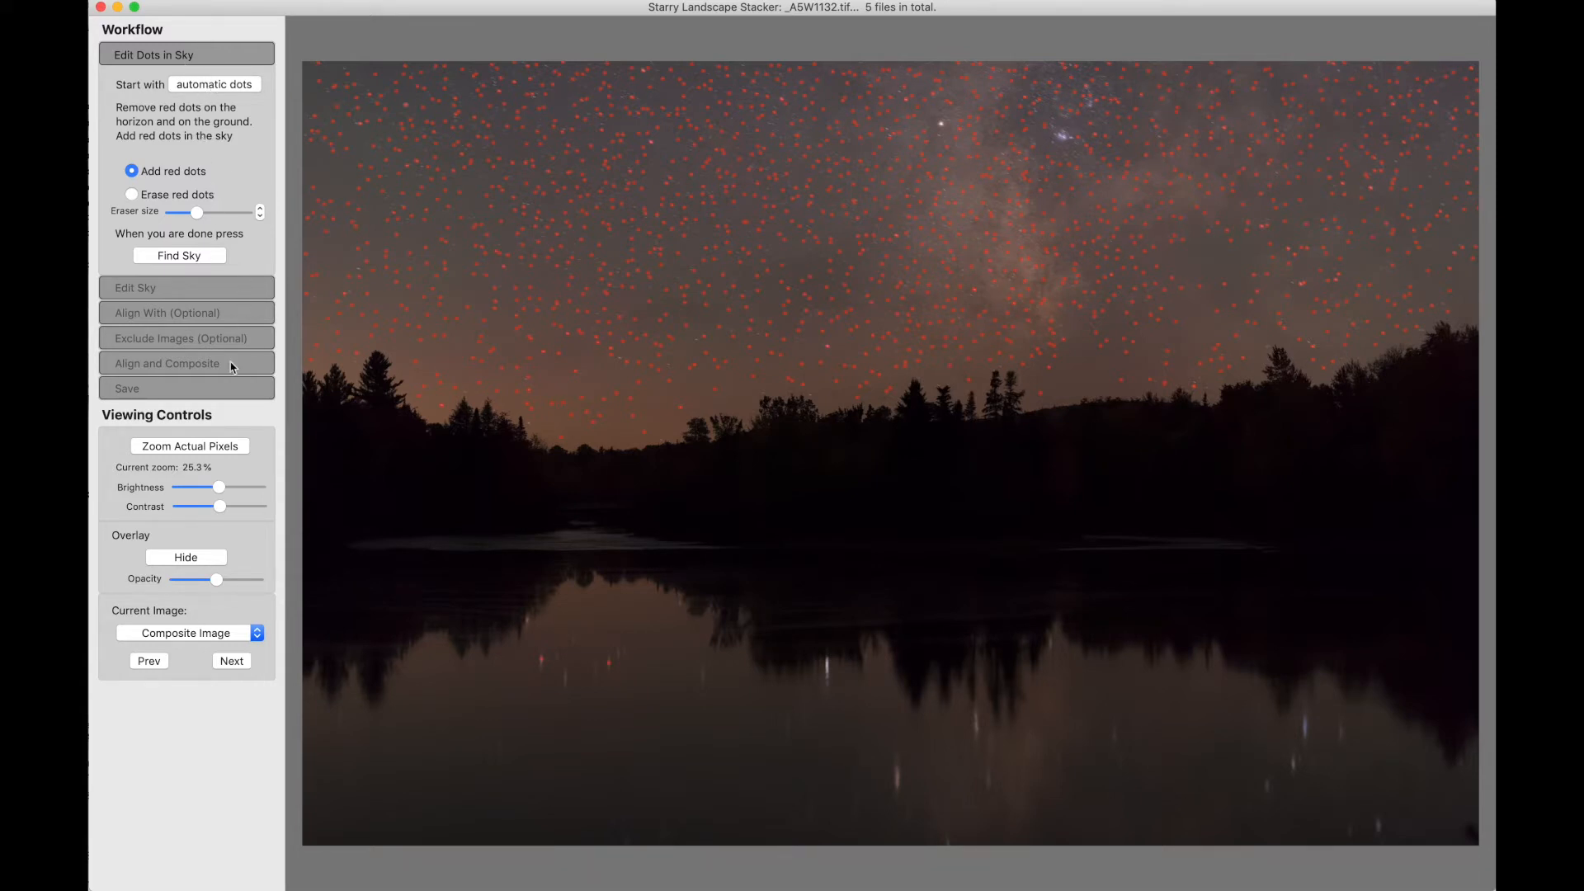
# Inspect the red dots in the sky and near the tree line at actual pixels and in the full-image view.
pyautogui.click(179, 452)
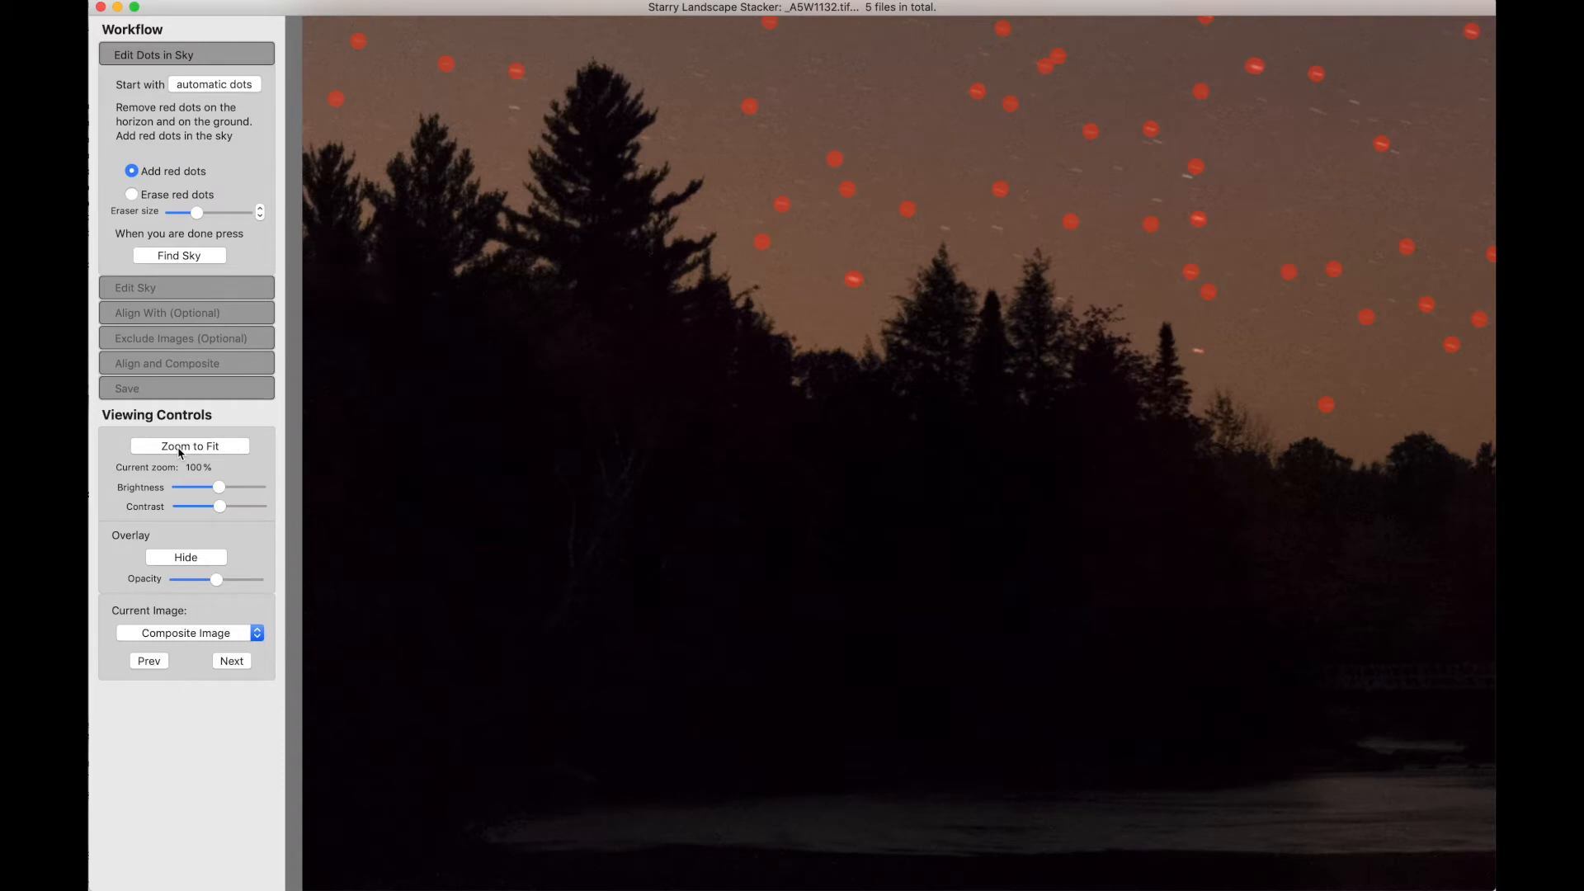
pyautogui.click(180, 452)
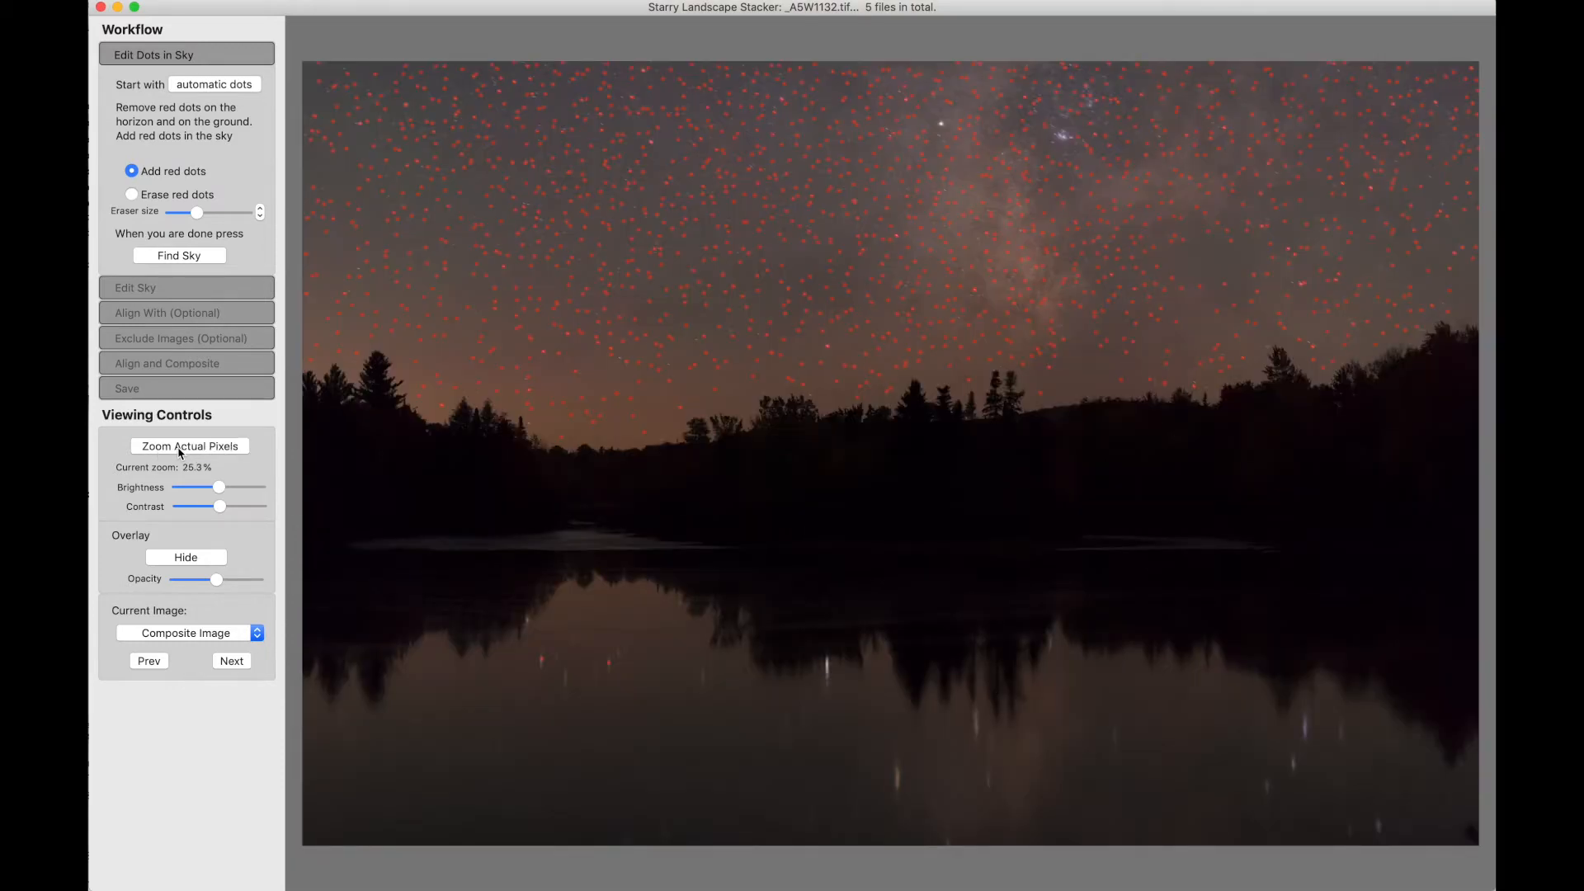
pyautogui.click(180, 452)
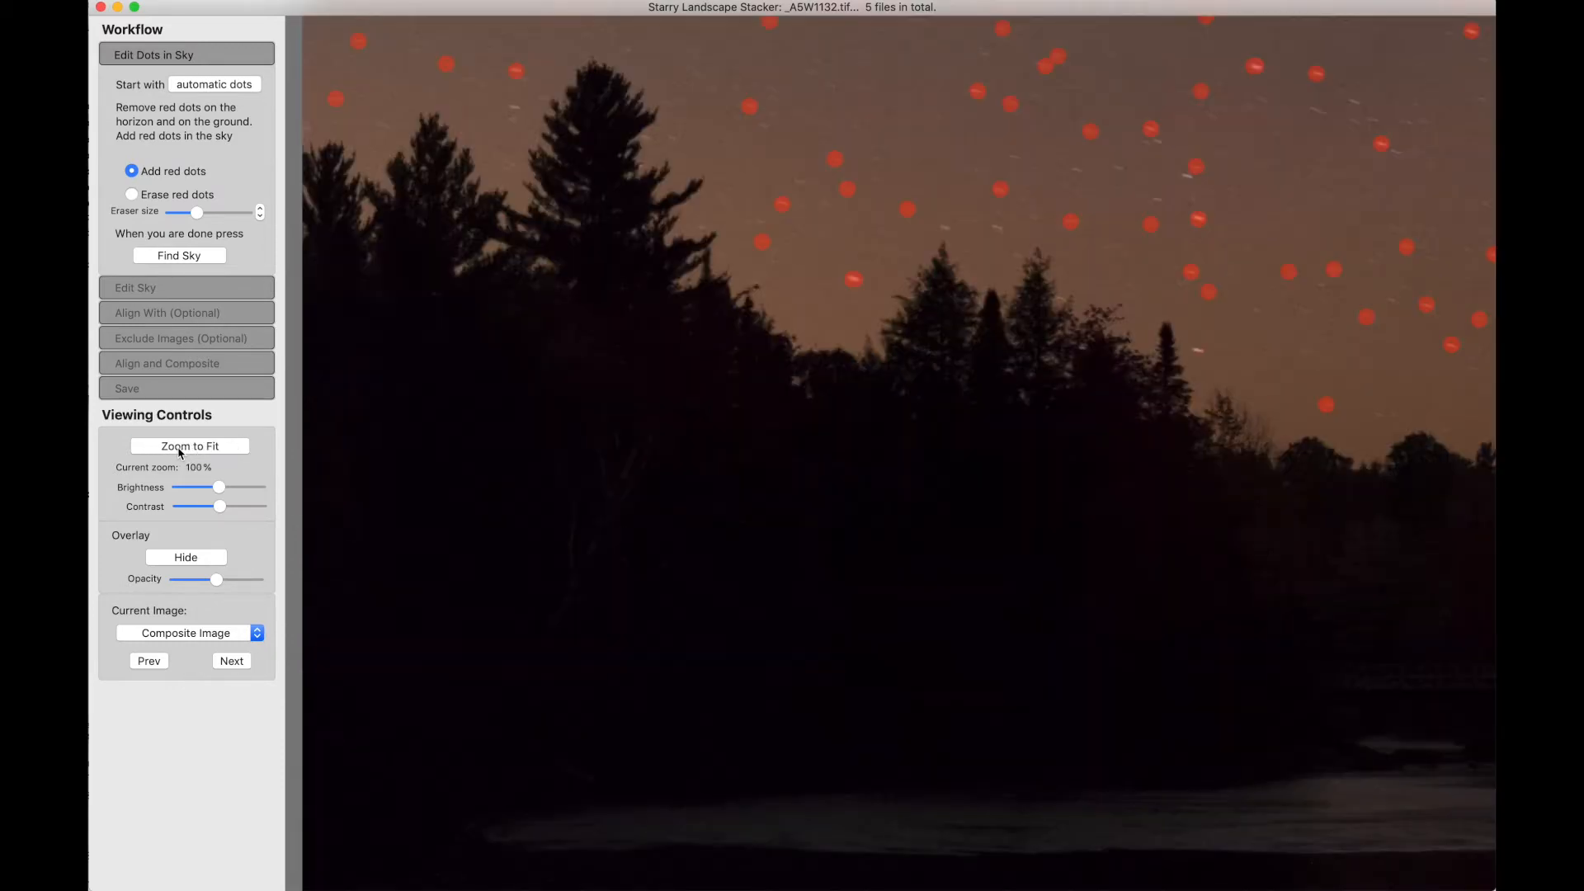
pyautogui.click(180, 452)
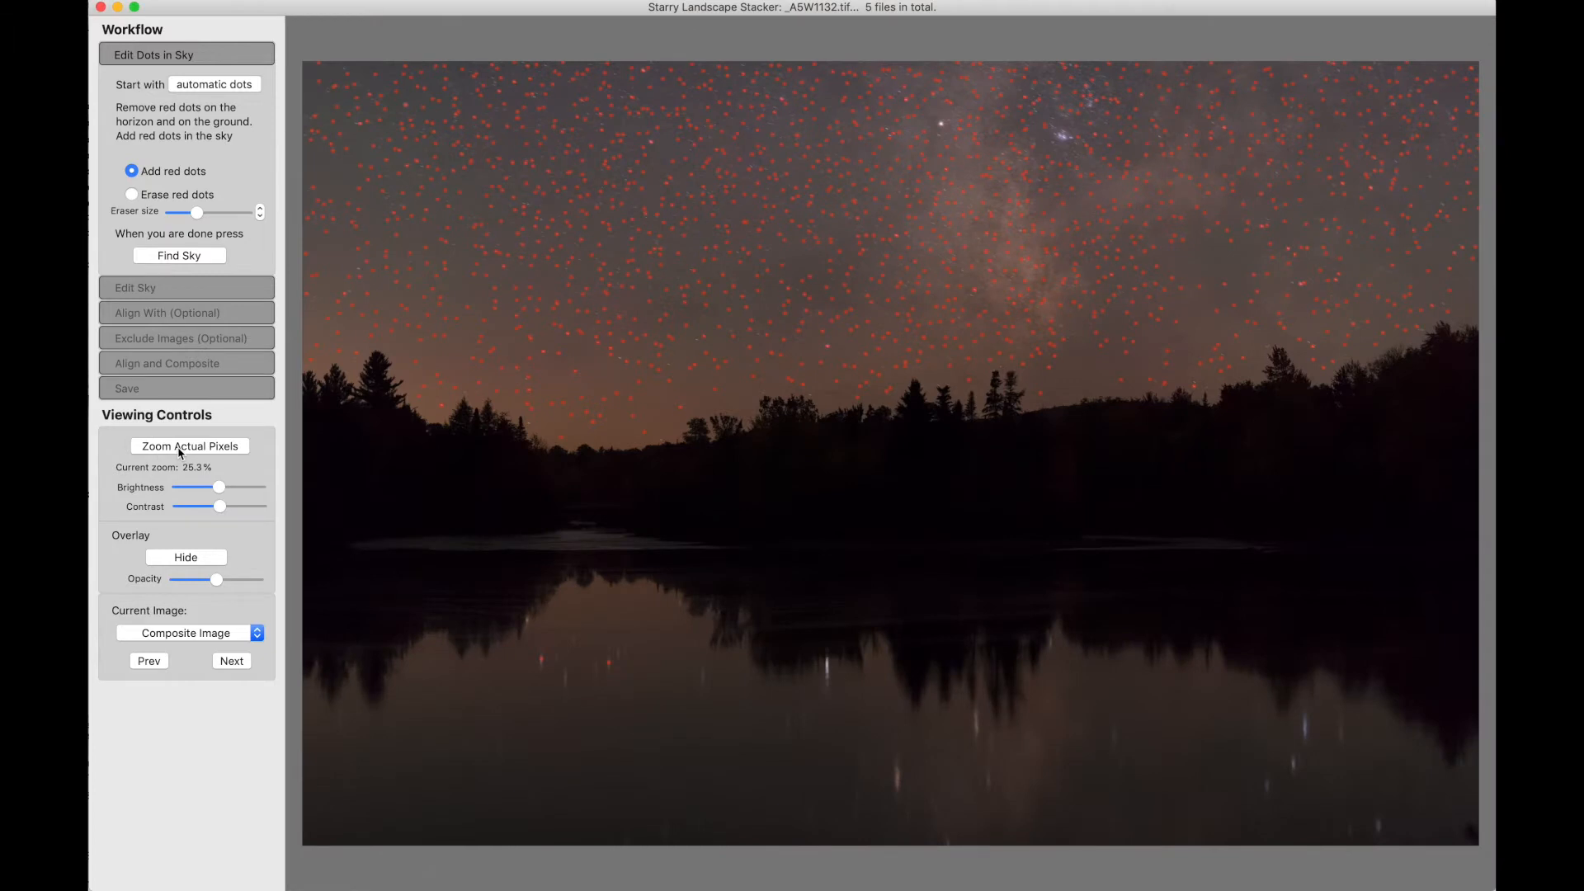
pyautogui.click(179, 452)
pyautogui.click(180, 452)
pyautogui.click(180, 452)
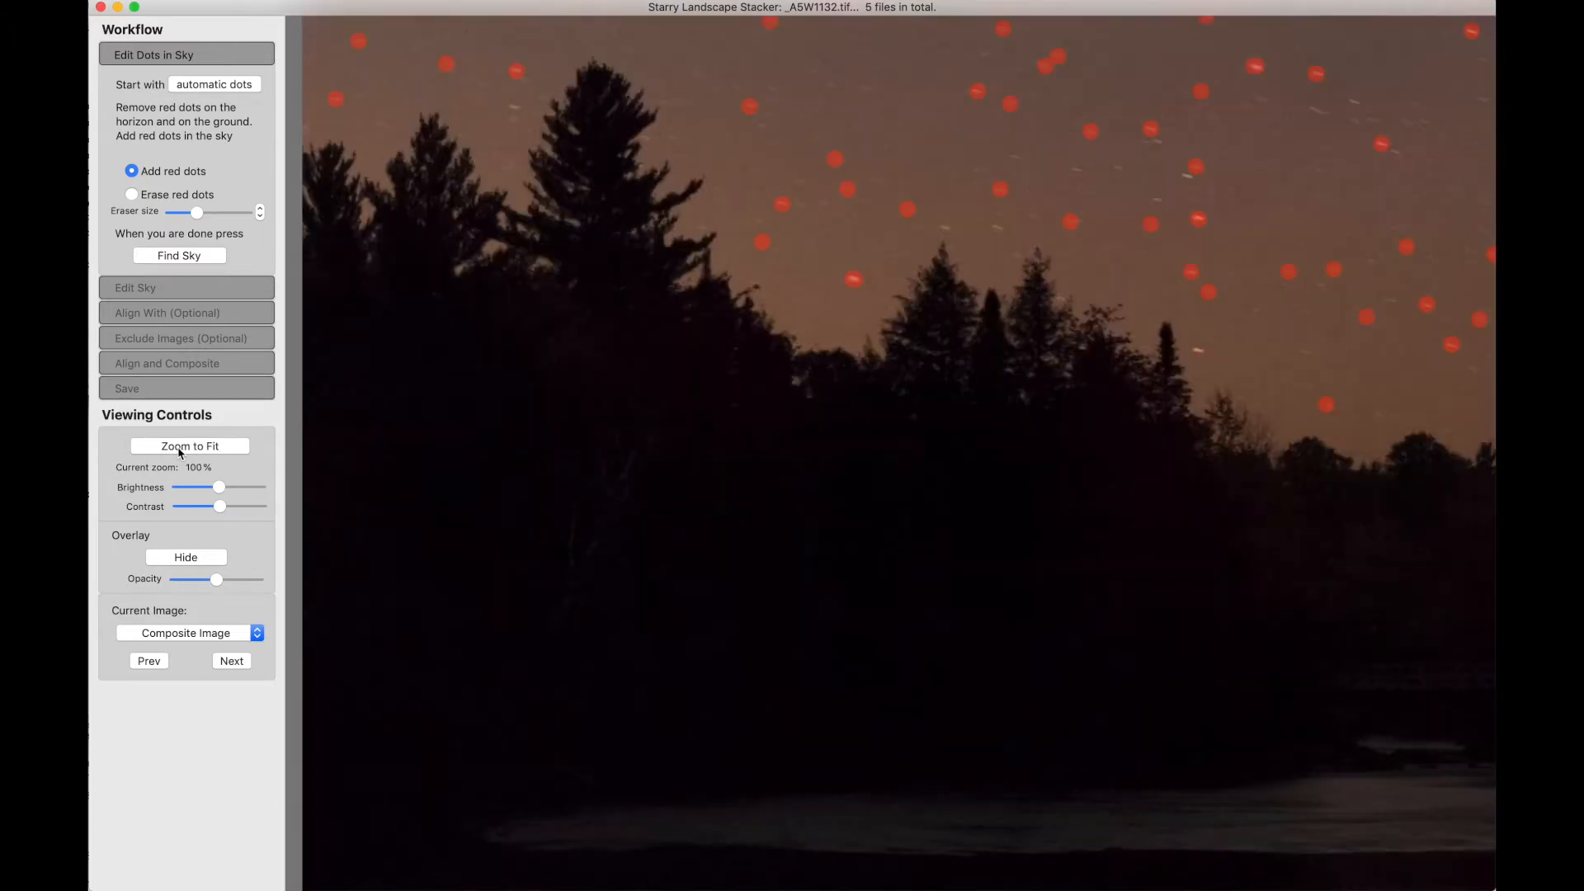
pyautogui.click(180, 452)
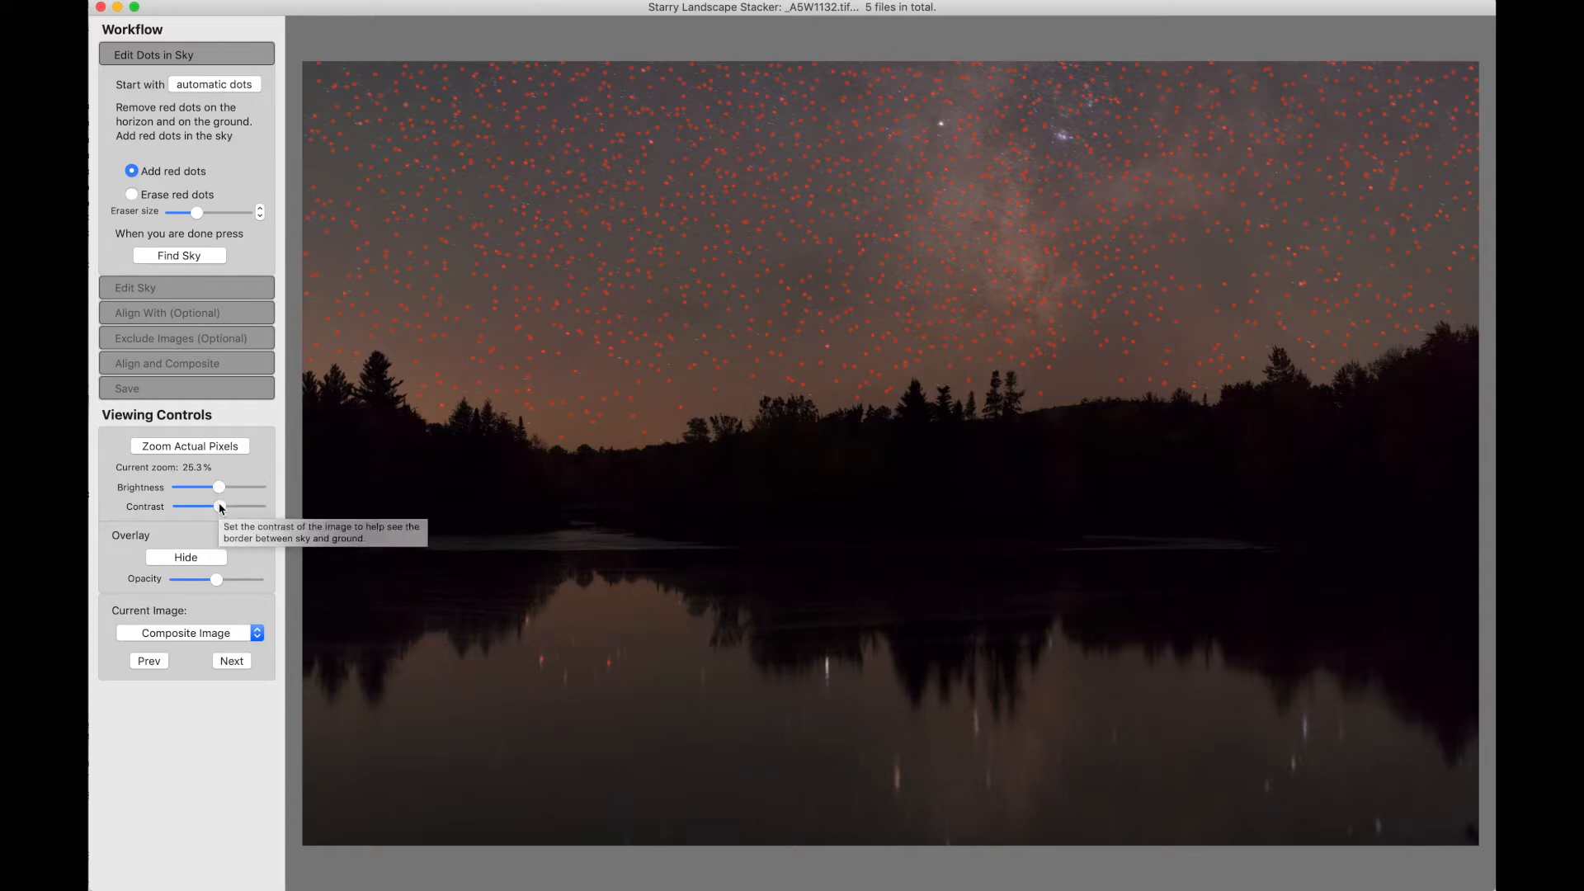
# Try raising the preview's brightness and contrast, and return both to their middle settings.
pyautogui.moveTo(219, 487)
pyautogui.mouseDown()
pyautogui.moveTo(232, 488)
pyautogui.moveTo(223, 508)
pyautogui.mouseUp()
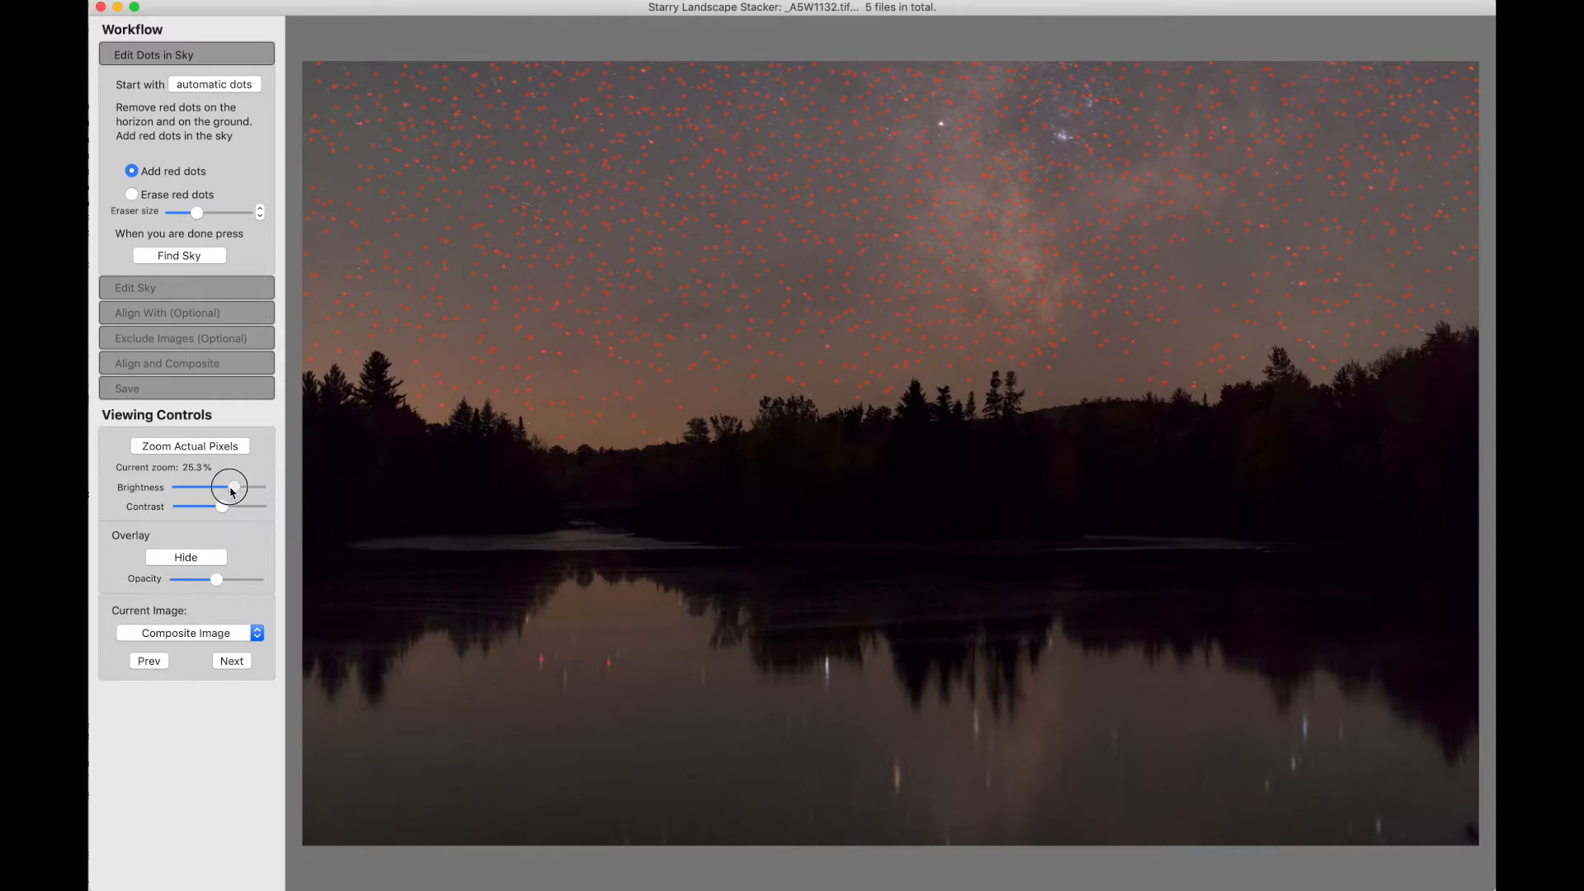
pyautogui.moveTo(223, 505); pyautogui.dragTo(231, 509)
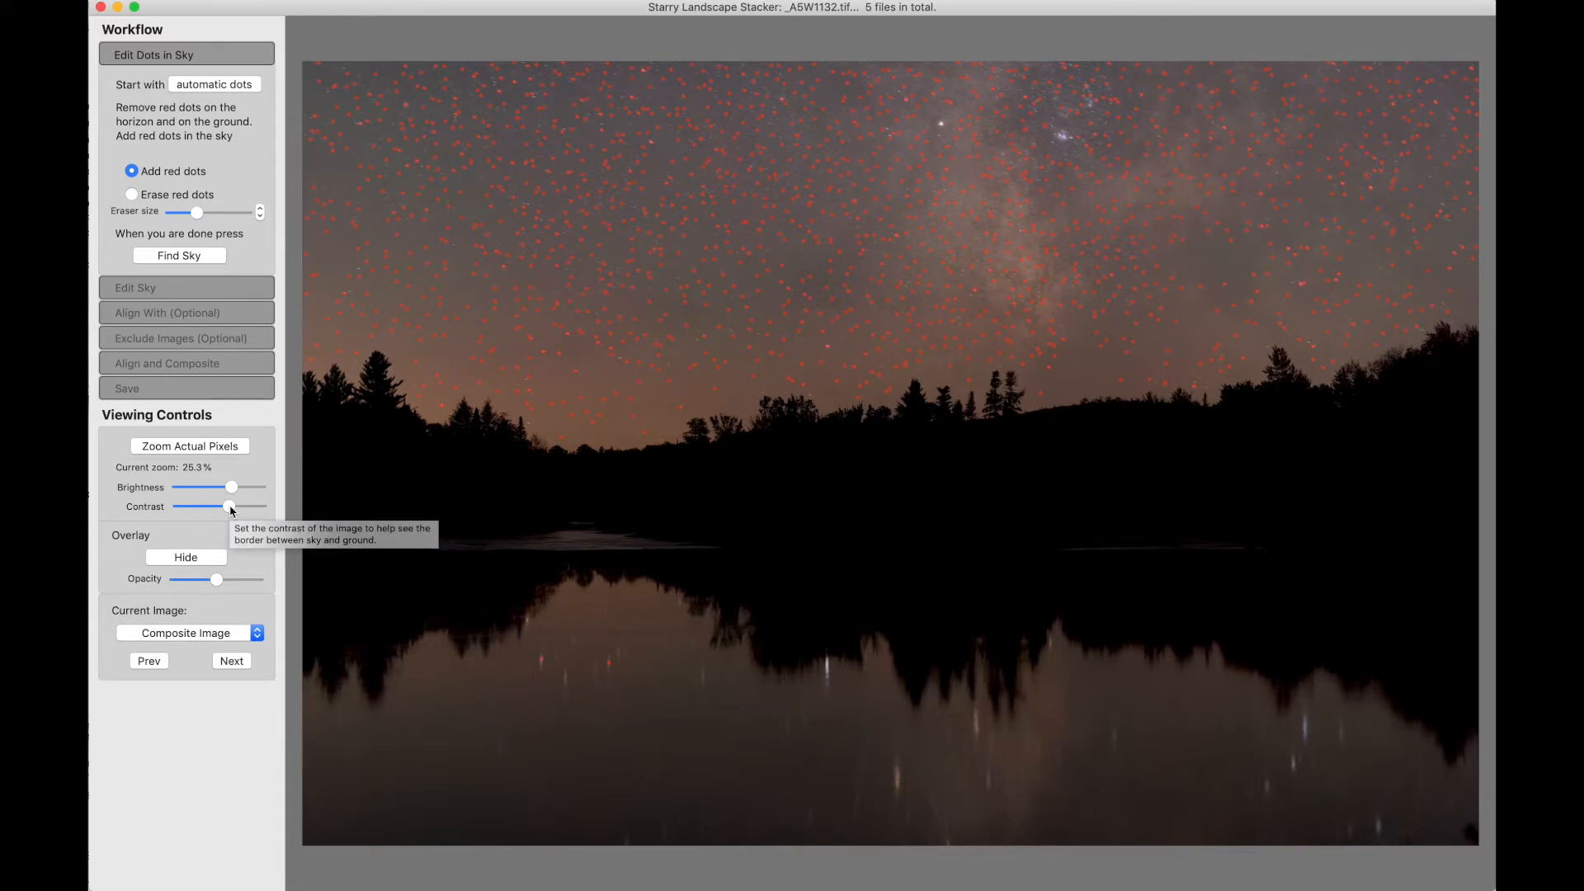
pyautogui.moveTo(232, 510); pyautogui.dragTo(220, 487)
# Compare the image with the red-dot overlay hidden and shown, and try out the overlay opacity.
pyautogui.click(213, 556)
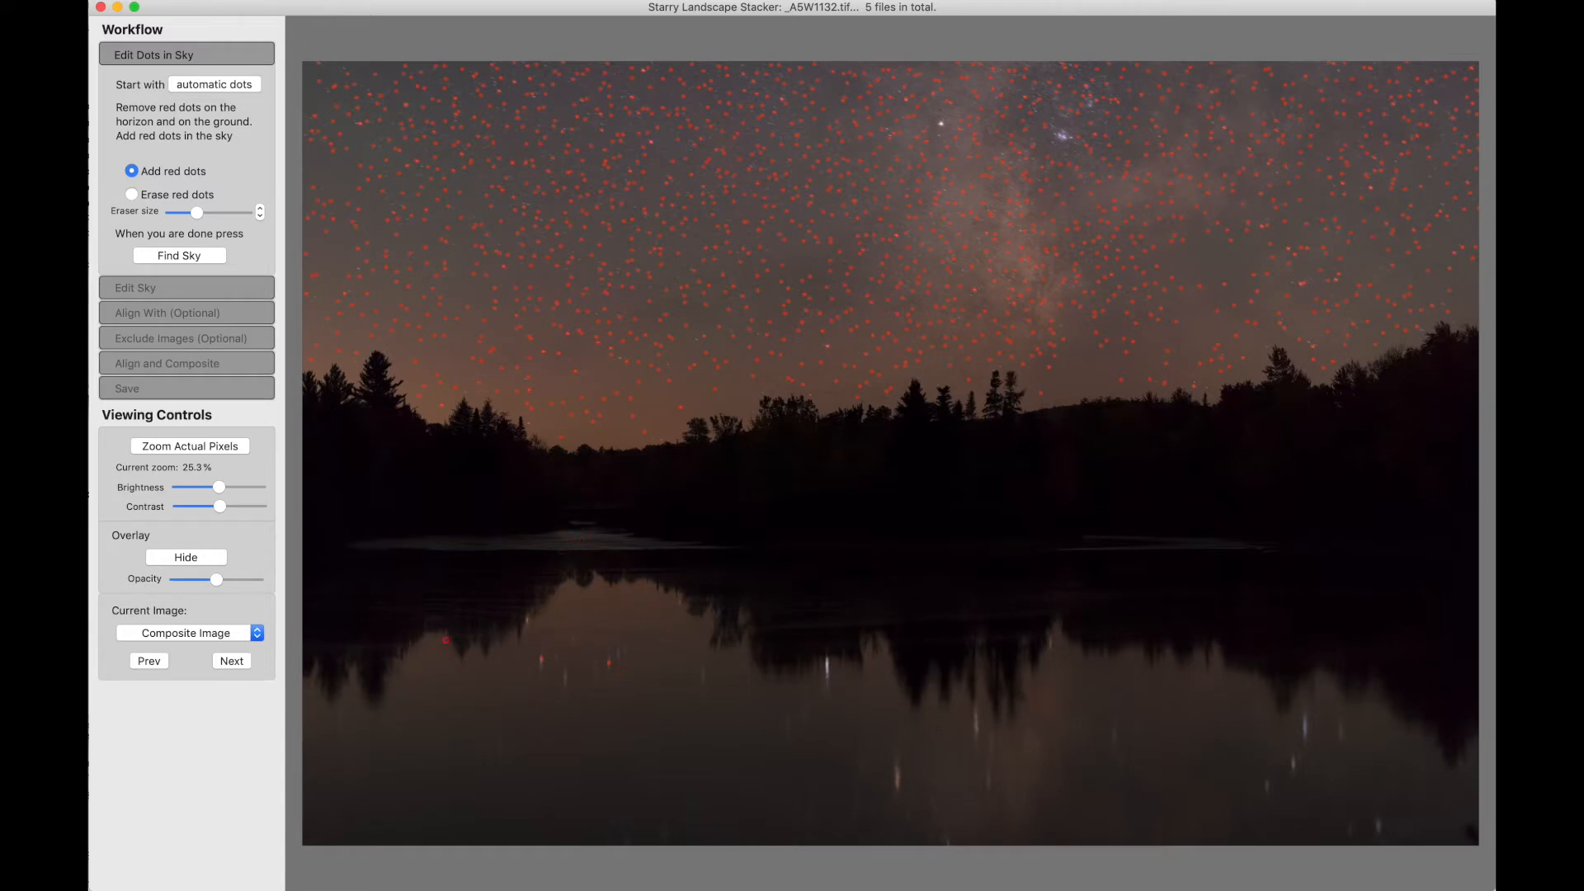
pyautogui.click(187, 559)
pyautogui.click(186, 559)
pyautogui.click(187, 559)
pyautogui.click(186, 559)
pyautogui.moveTo(216, 580)
pyautogui.mouseDown()
pyautogui.moveTo(198, 586)
pyautogui.moveTo(237, 586)
pyautogui.moveTo(218, 588)
pyautogui.mouseUp()
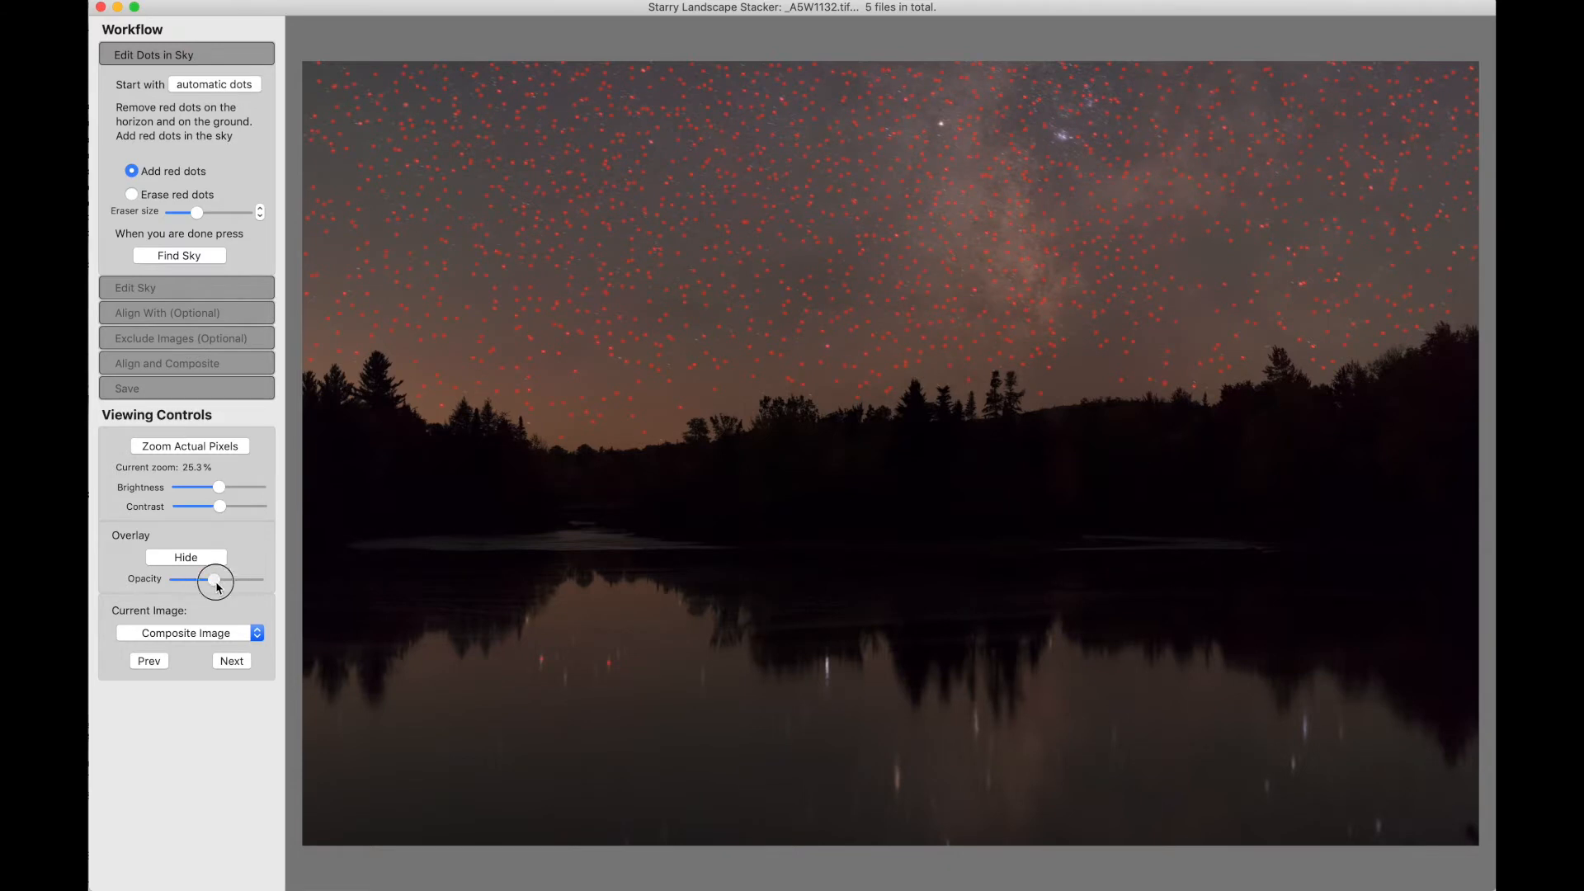
# View _A5W1134.tif and the following source images, and return the display to the Composite Image.
pyautogui.click(195, 638)
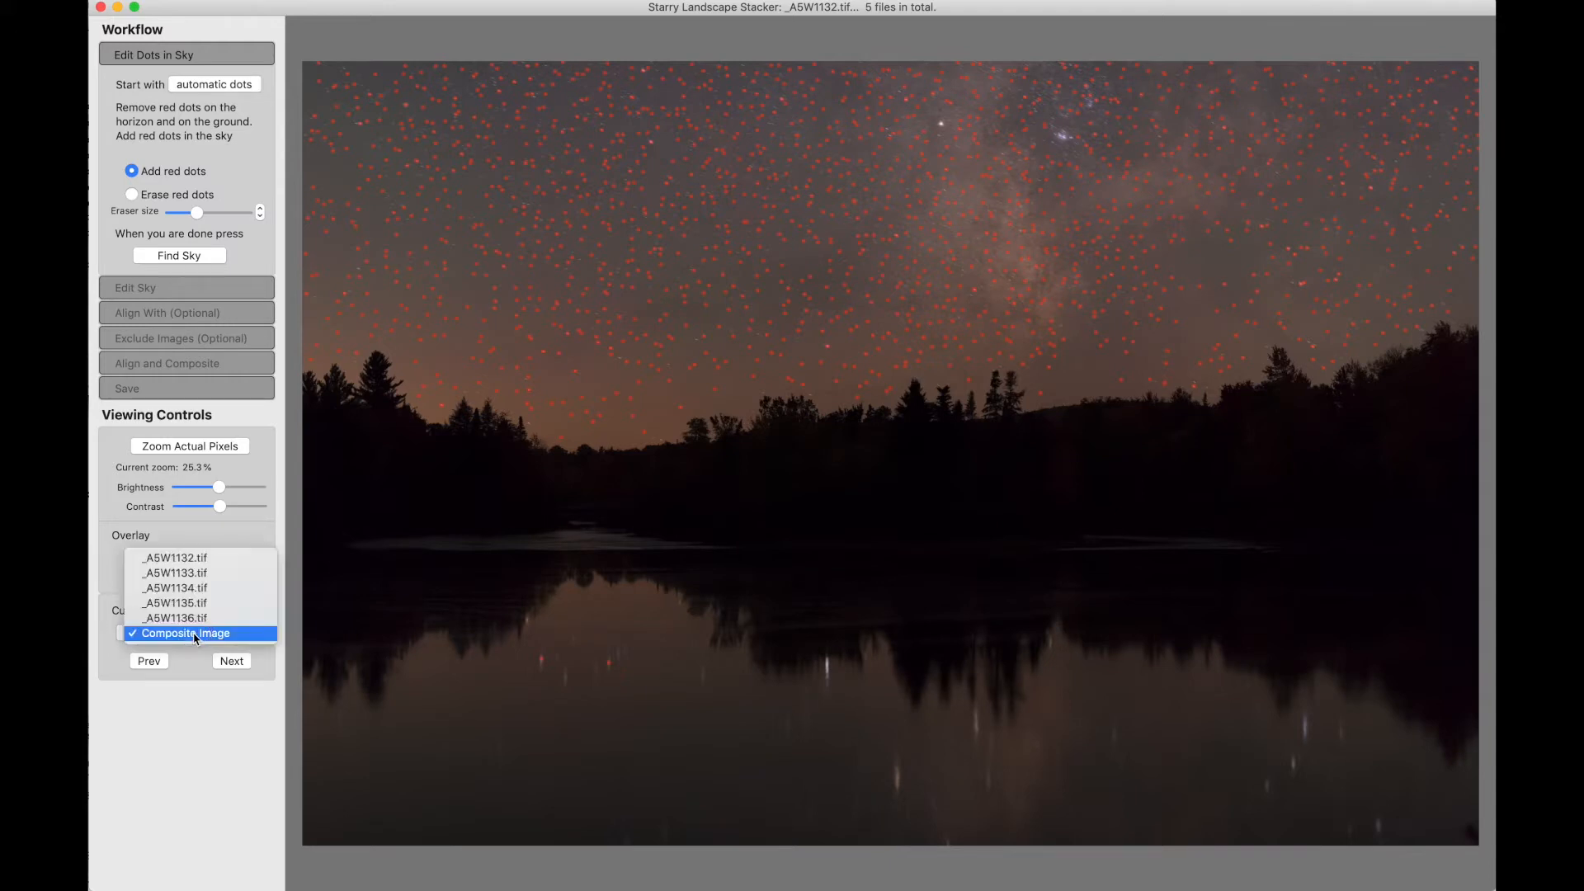
pyautogui.click(200, 596)
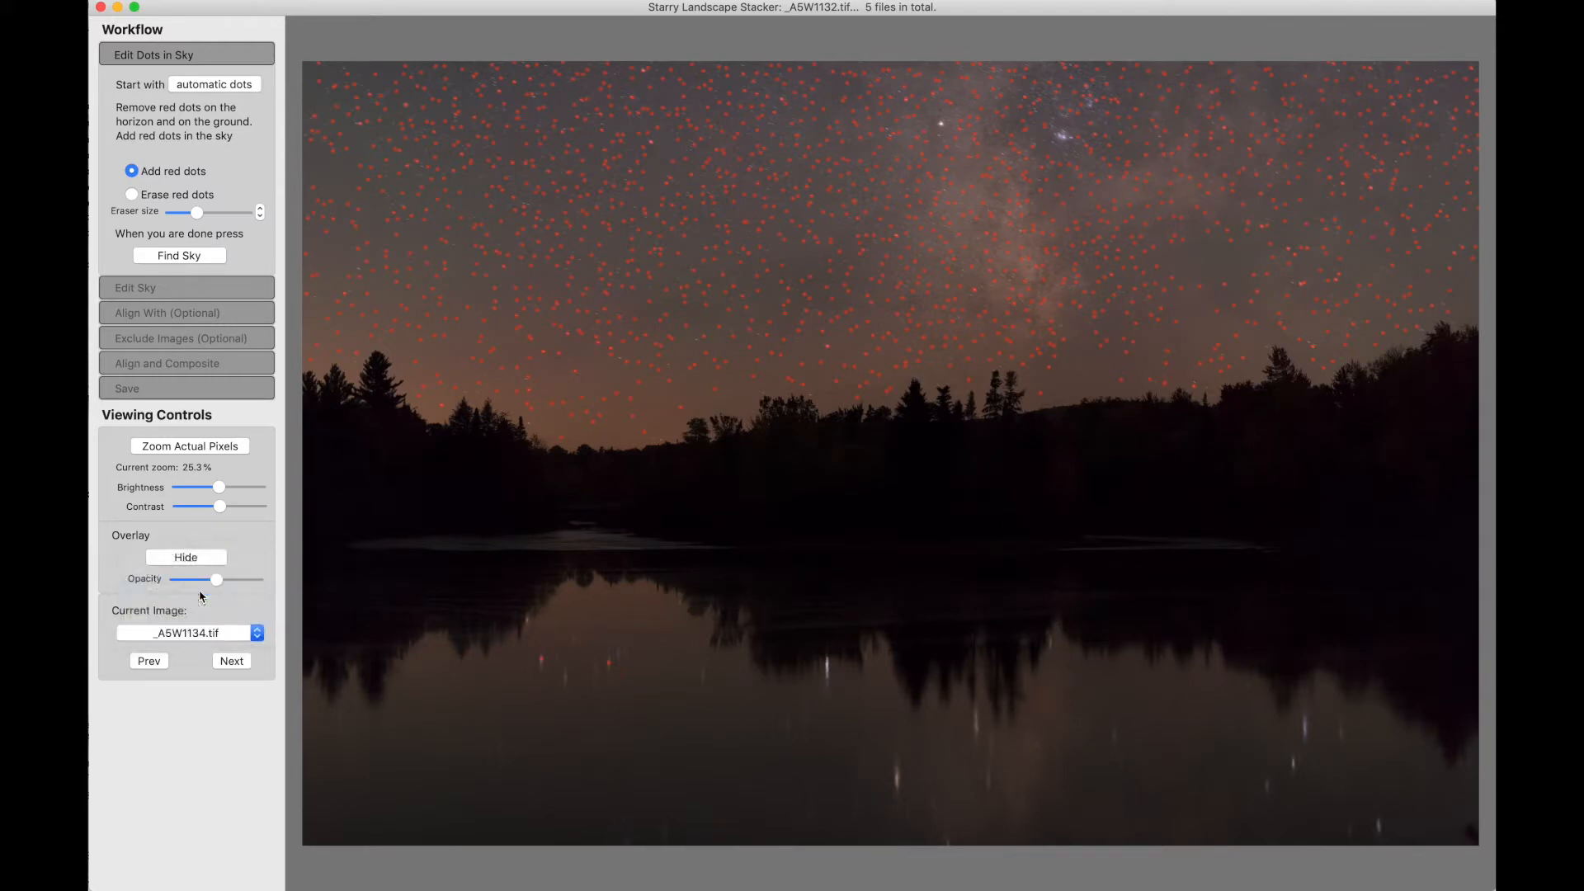
pyautogui.press('Right')
pyautogui.press('Right')
pyautogui.click(195, 634)
pyautogui.click(189, 650)
# Erase the red dots on the lake's reflection and run Find Sky to create the sky mask.
pyautogui.press('alt')
pyautogui.moveTo(624, 614)
pyautogui.mouseDown()
pyautogui.moveTo(514, 596)
pyautogui.moveTo(632, 640)
pyautogui.moveTo(626, 668)
pyautogui.moveTo(526, 661)
pyautogui.mouseUp()
pyautogui.press('a')
pyautogui.click(175, 255)
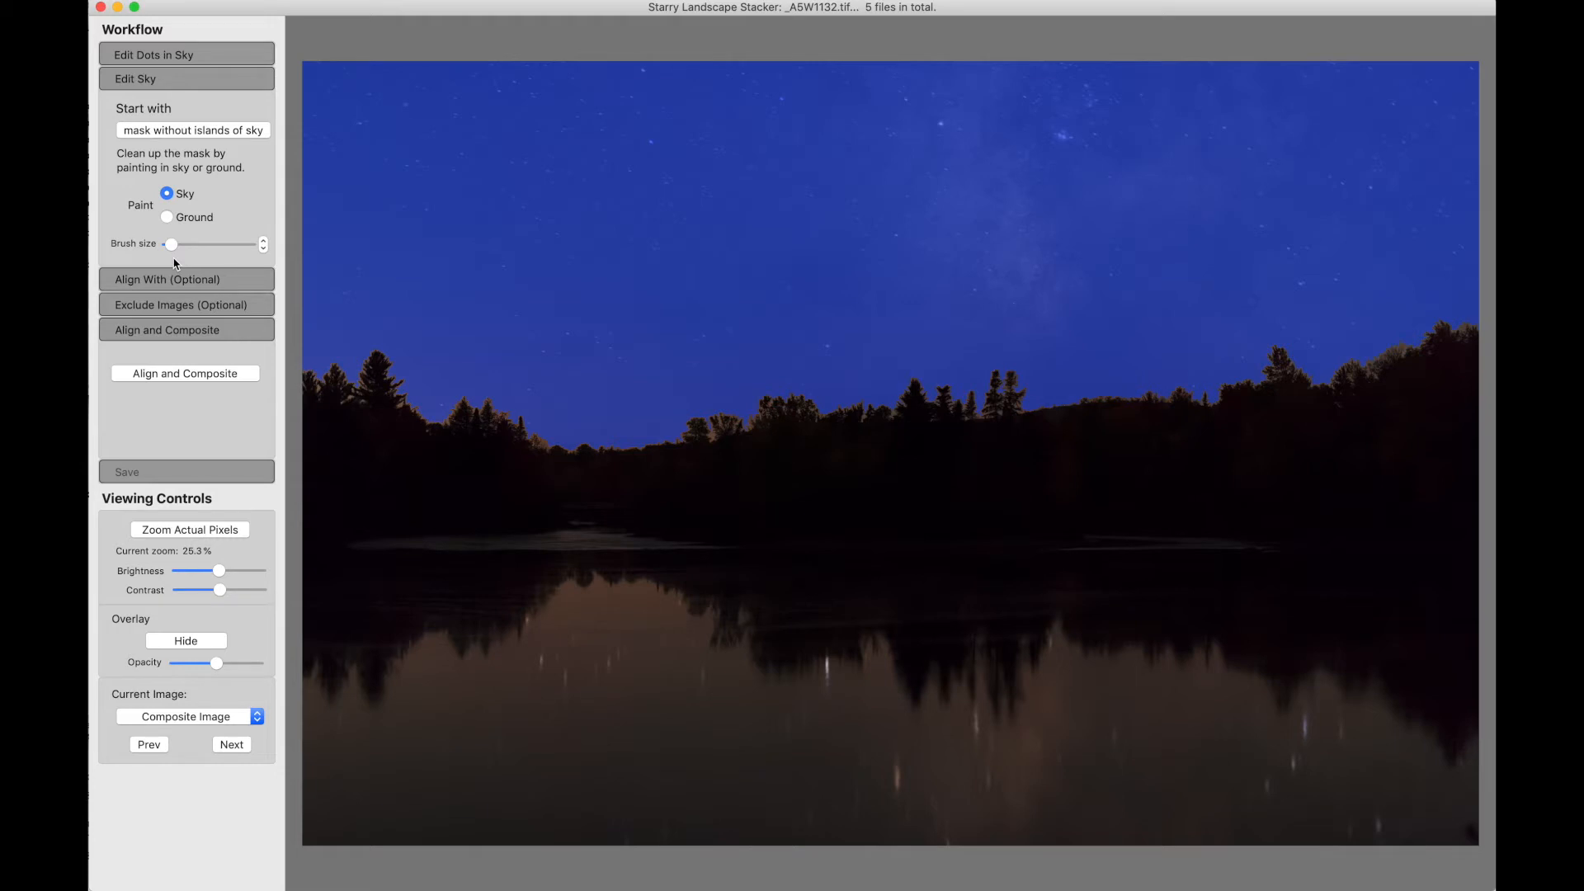
# Delete the sky mask, switch between erasing and adding red dots, and run Find Sky again.
pyautogui.click(211, 56)
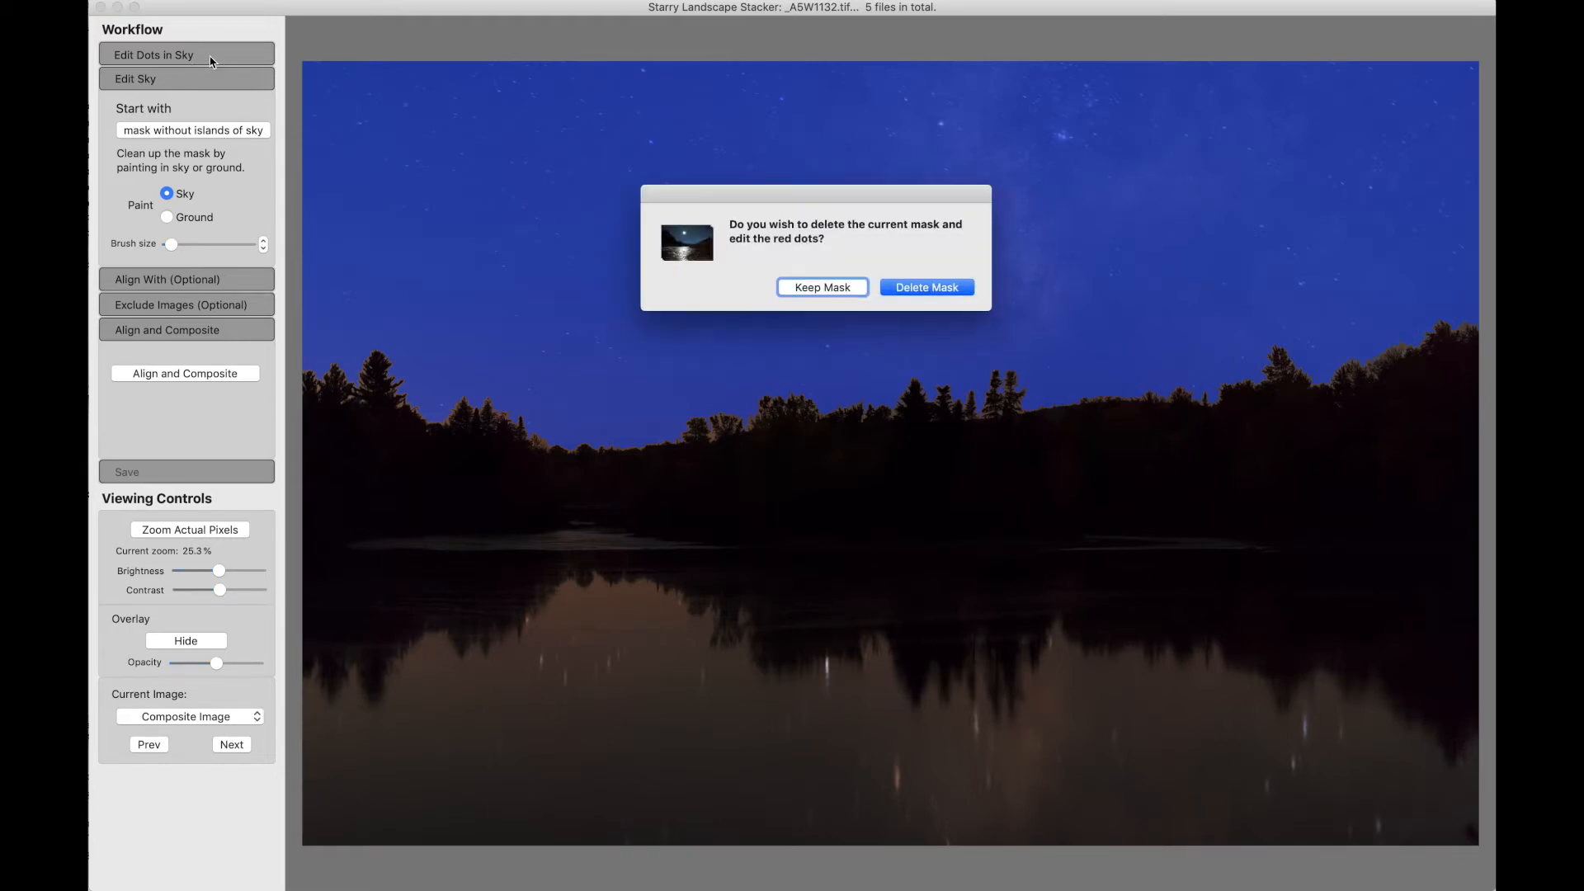
pyautogui.click(954, 289)
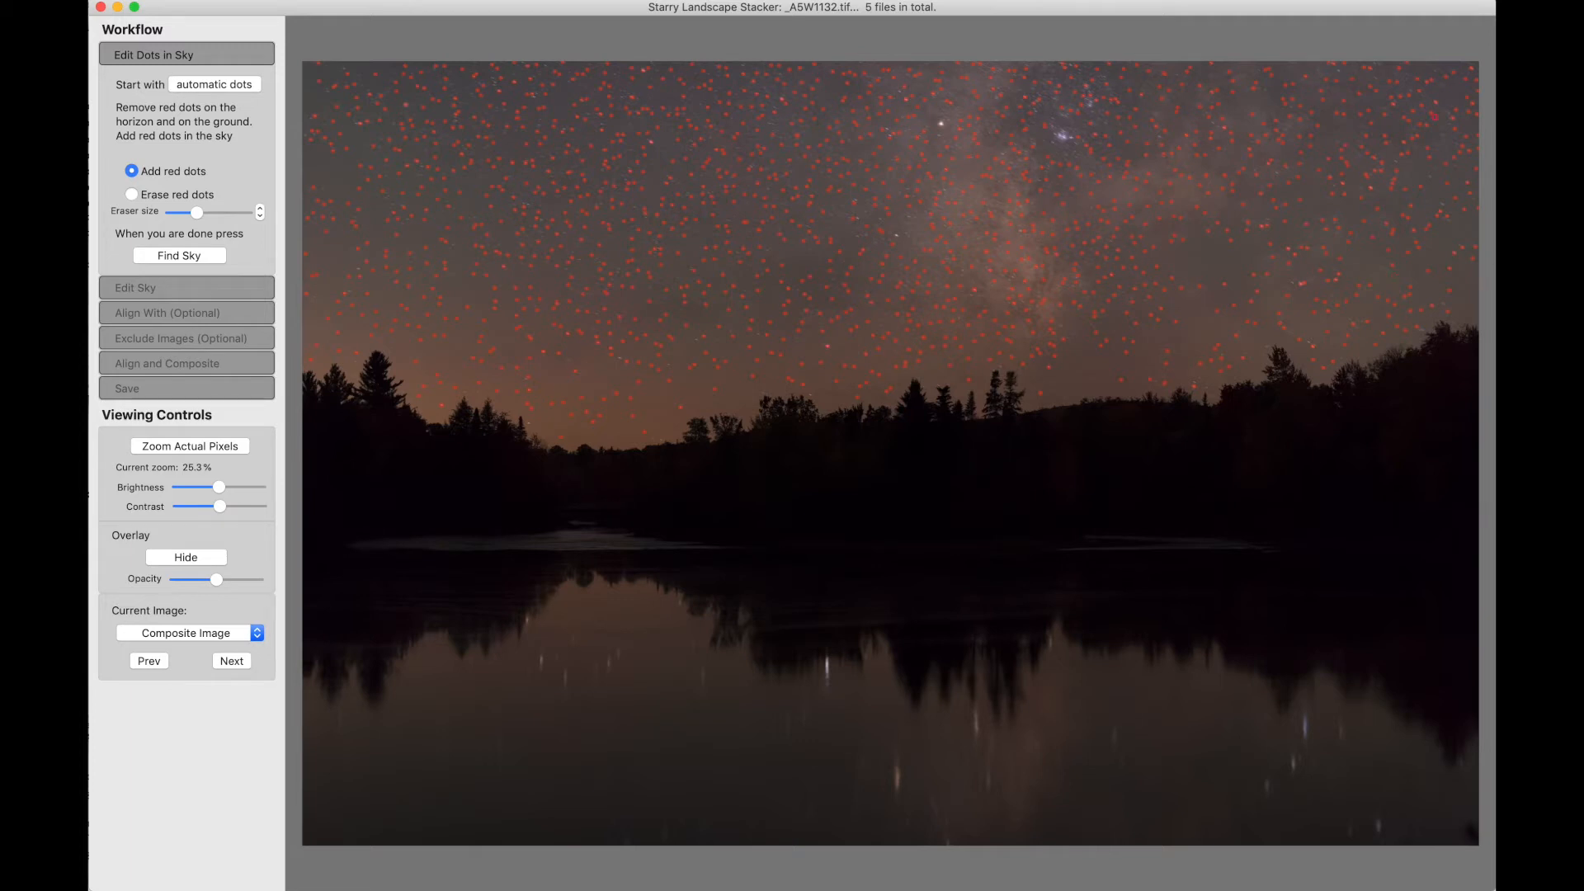
pyautogui.press('e')
pyautogui.click(131, 171)
pyautogui.click(178, 257)
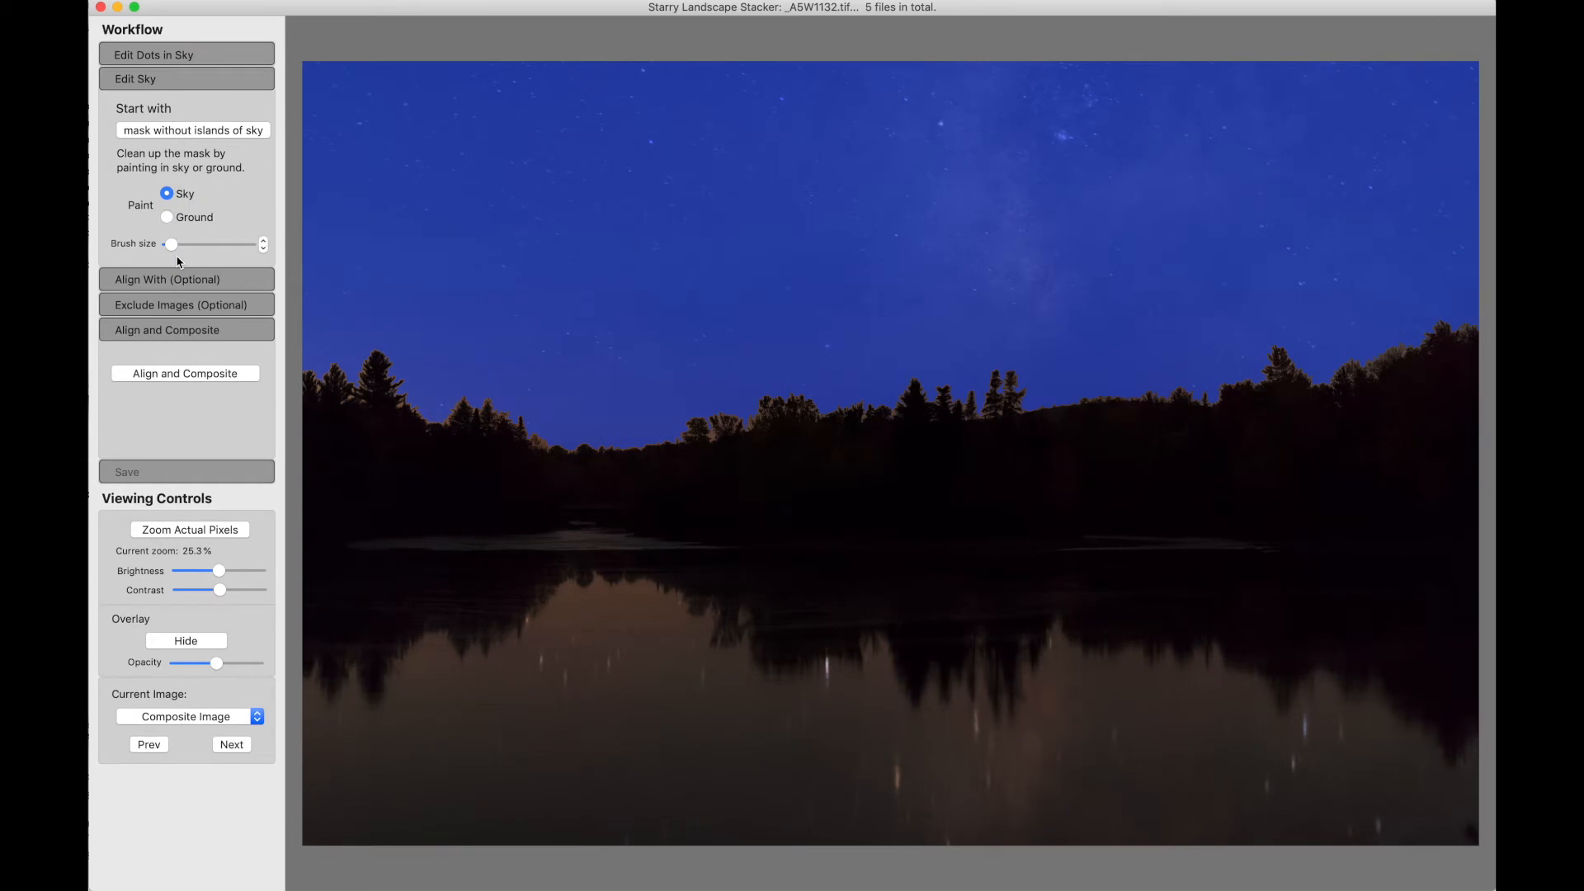
# Delete the sky mask to return to editing the red dots, and compare the available starting dot sets.
pyautogui.click(152, 55)
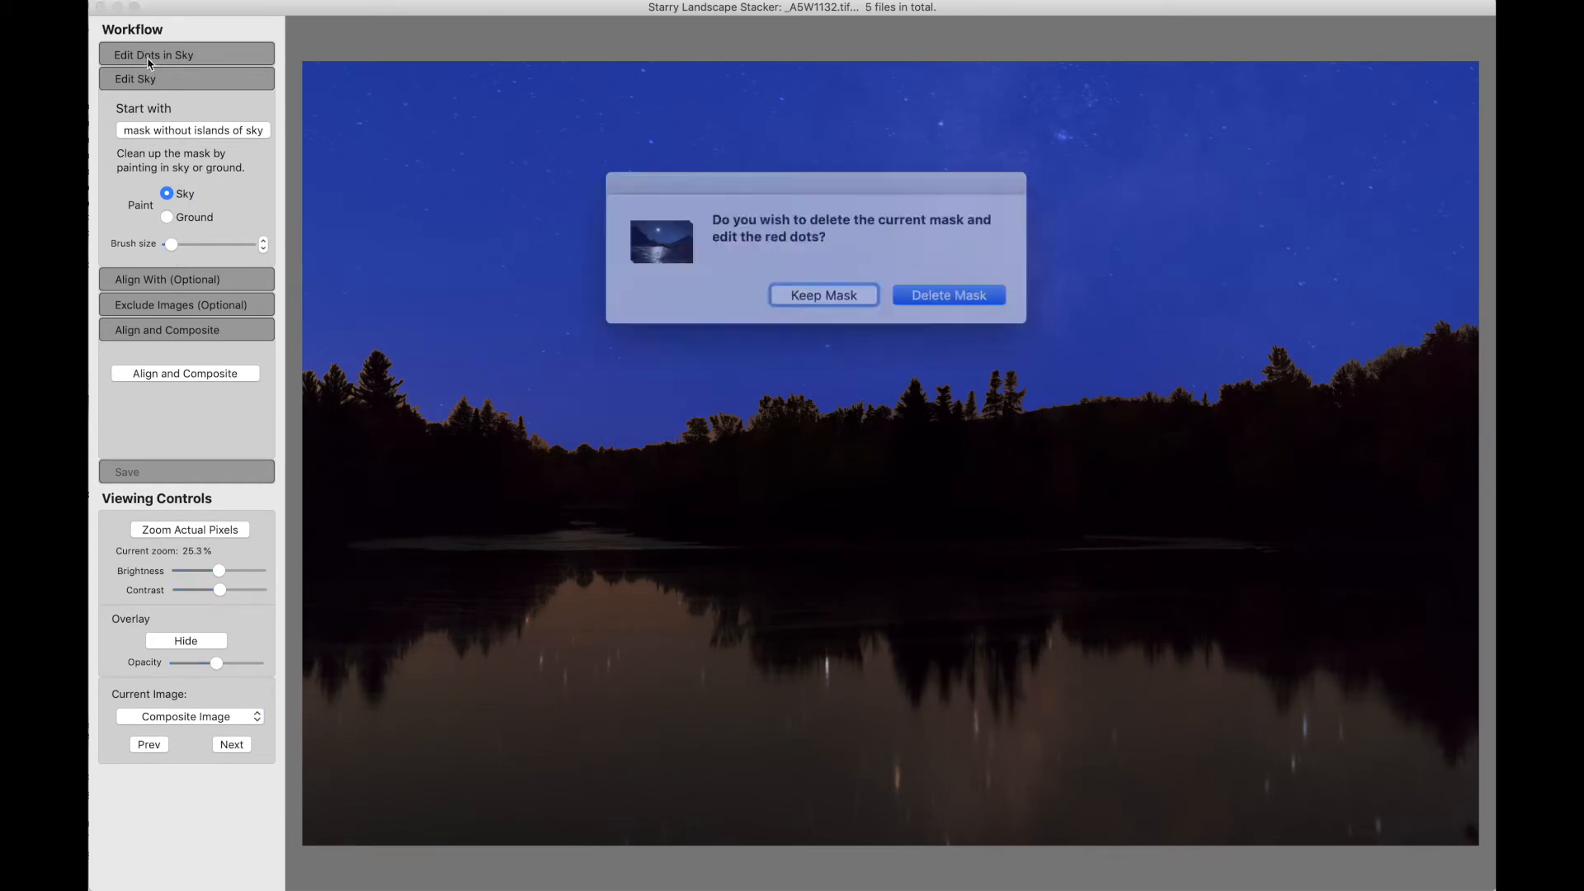
pyautogui.click(909, 287)
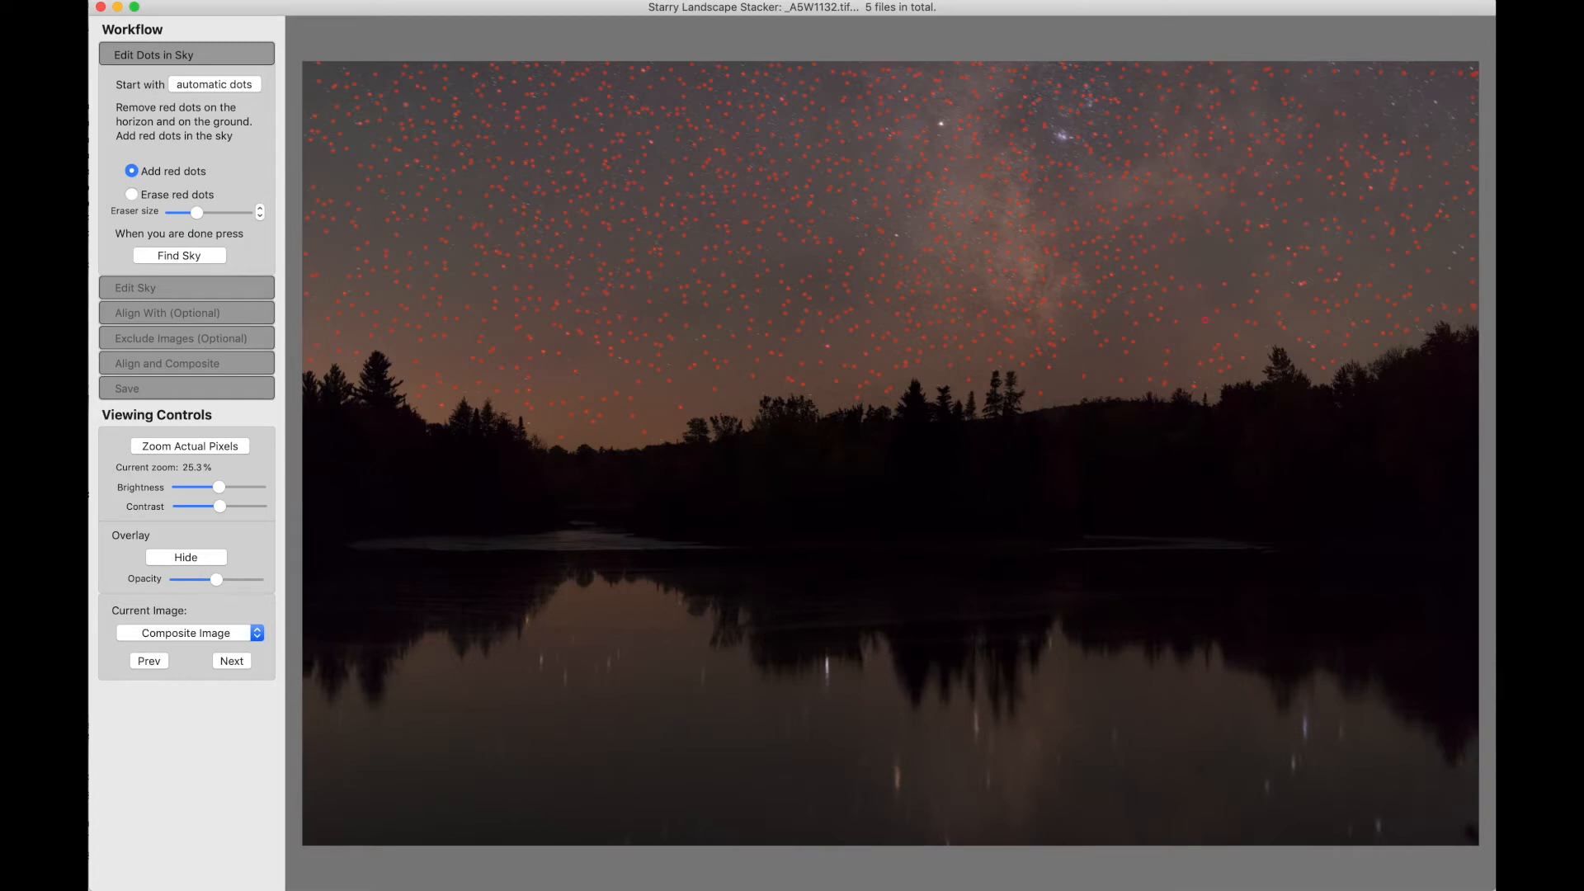
pyautogui.click(218, 85)
pyautogui.click(218, 86)
pyautogui.click(216, 85)
pyautogui.click(206, 86)
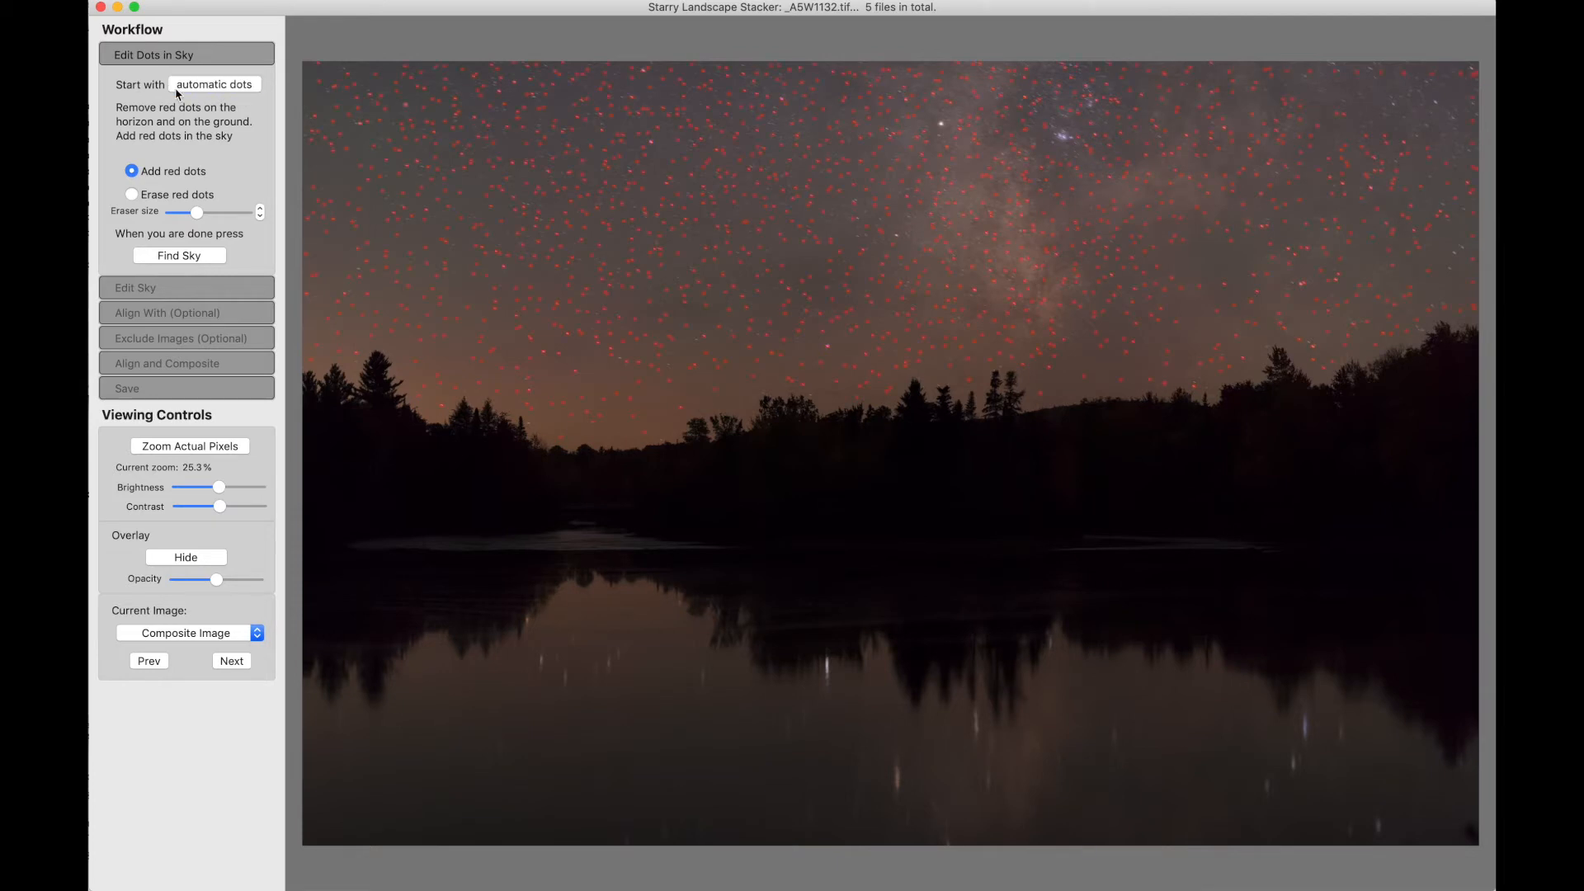
pyautogui.click(221, 91)
pyautogui.click(216, 82)
# Add red dots in the sky and just above the tree line, and find the sky from them.
pyautogui.click(651, 243)
pyautogui.click(701, 419)
pyautogui.moveTo(1165, 367); pyautogui.dragTo(1227, 366)
pyautogui.click(180, 261)
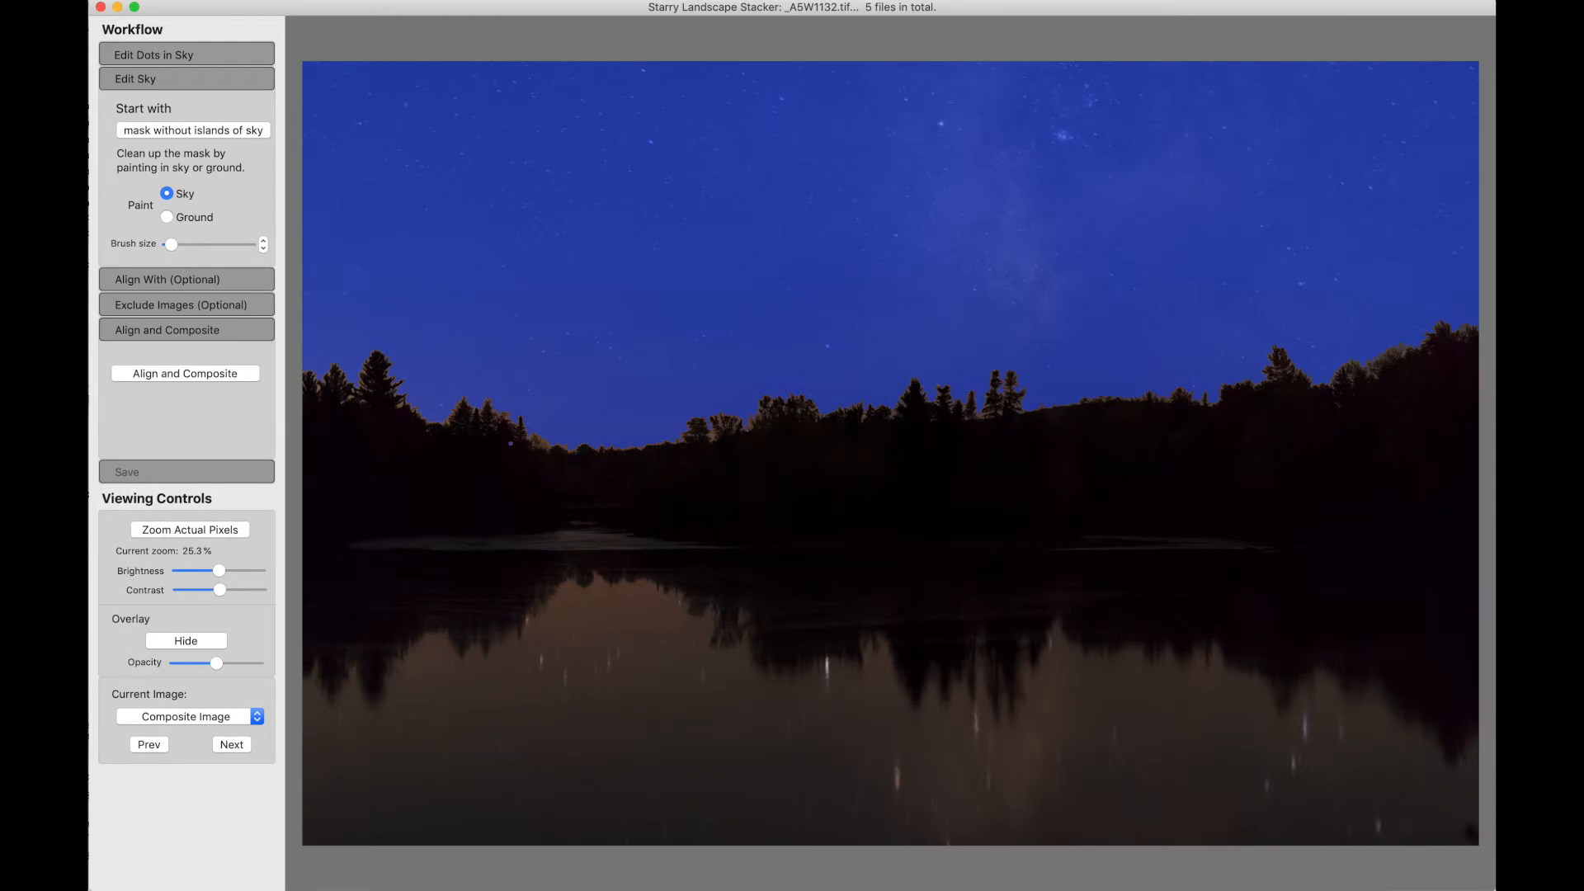
# Compare the masks without and with islands of sky around the horizon trees, and keep the mask with islands of sky.
pyautogui.click(711, 435)
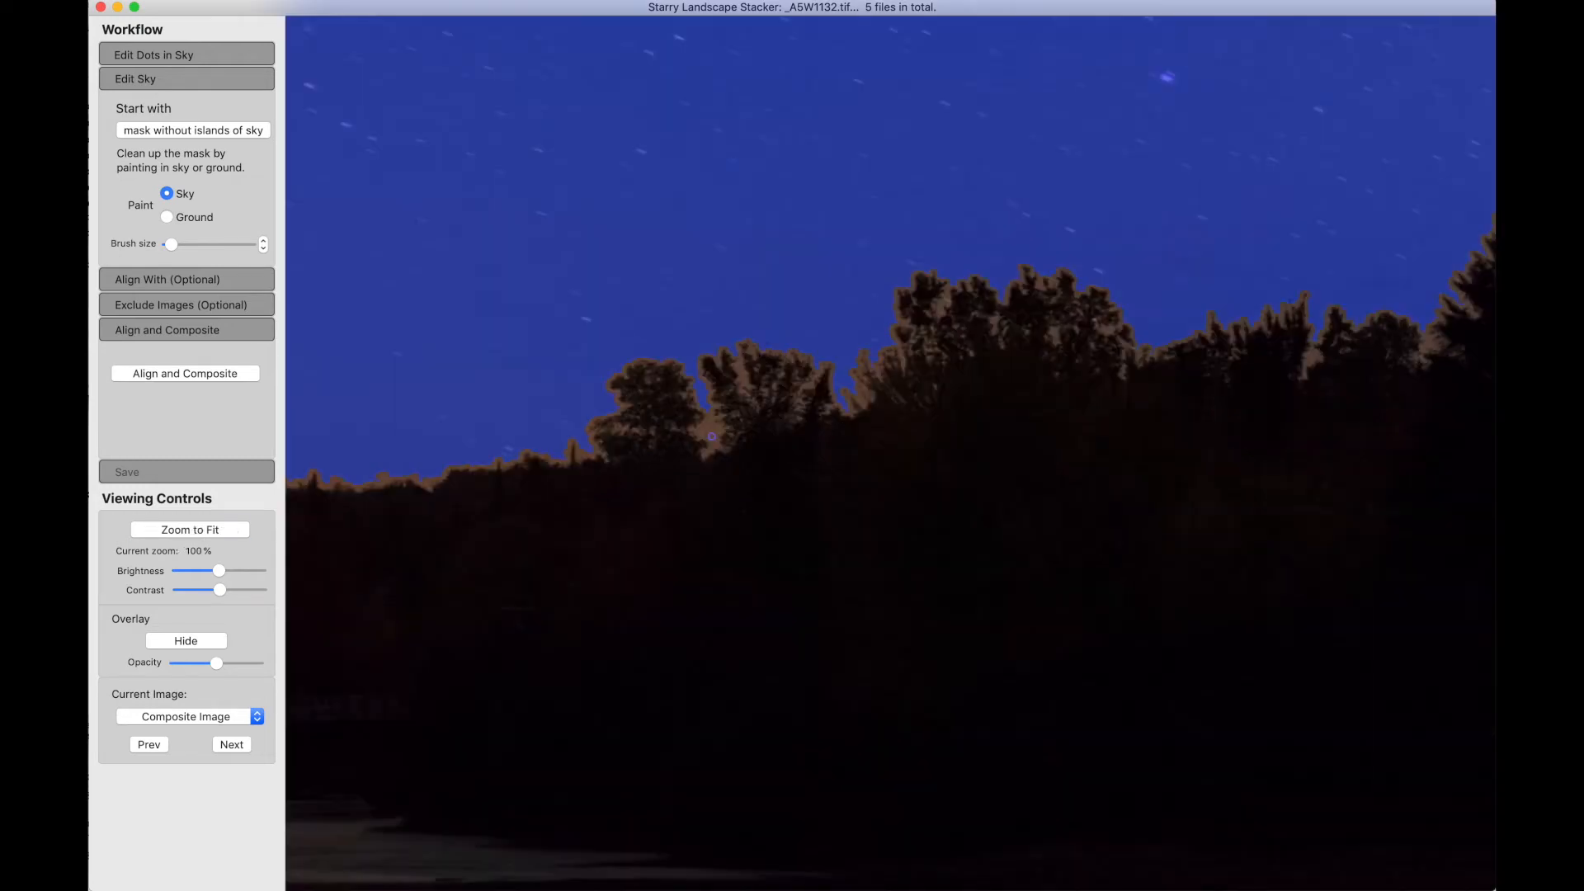
pyautogui.click(159, 135)
pyautogui.scroll(2, 707, 429)
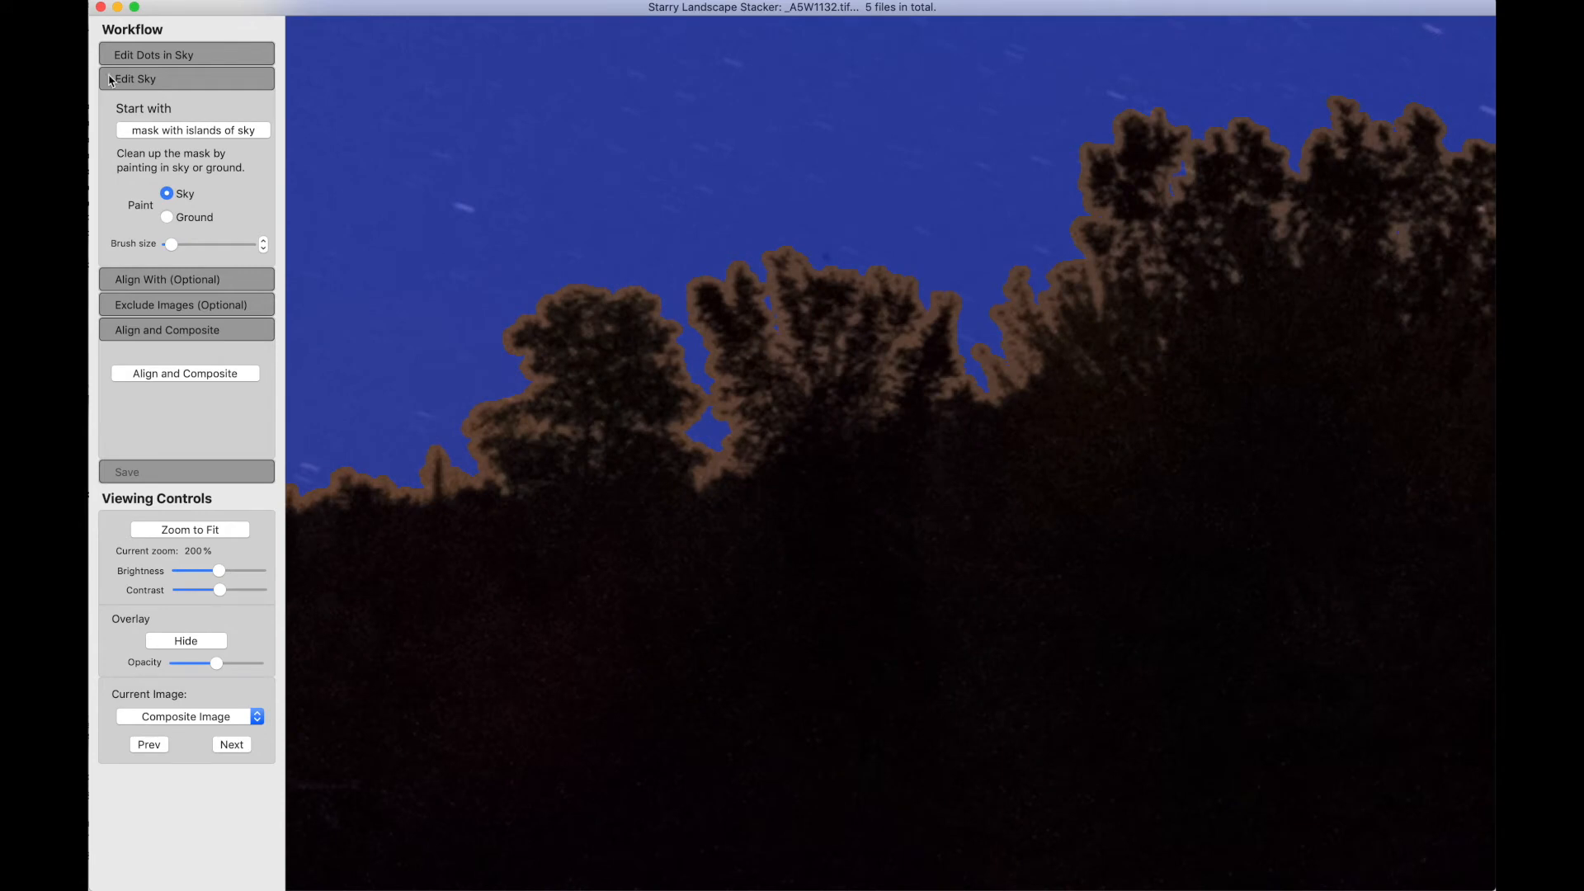
pyautogui.click(183, 130)
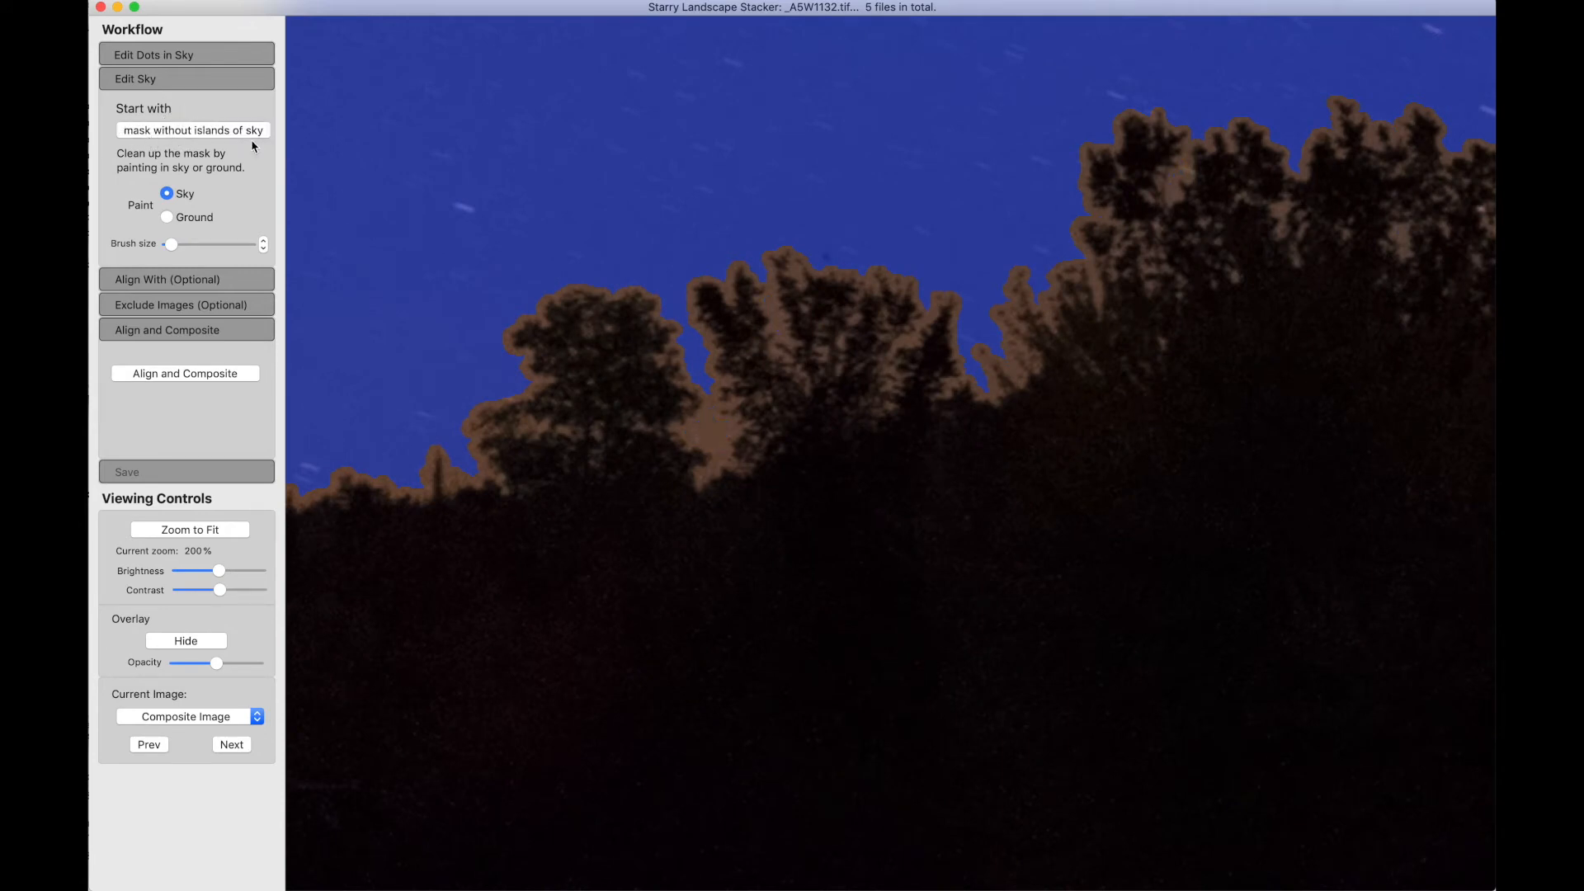
pyautogui.click(210, 132)
pyautogui.click(184, 118)
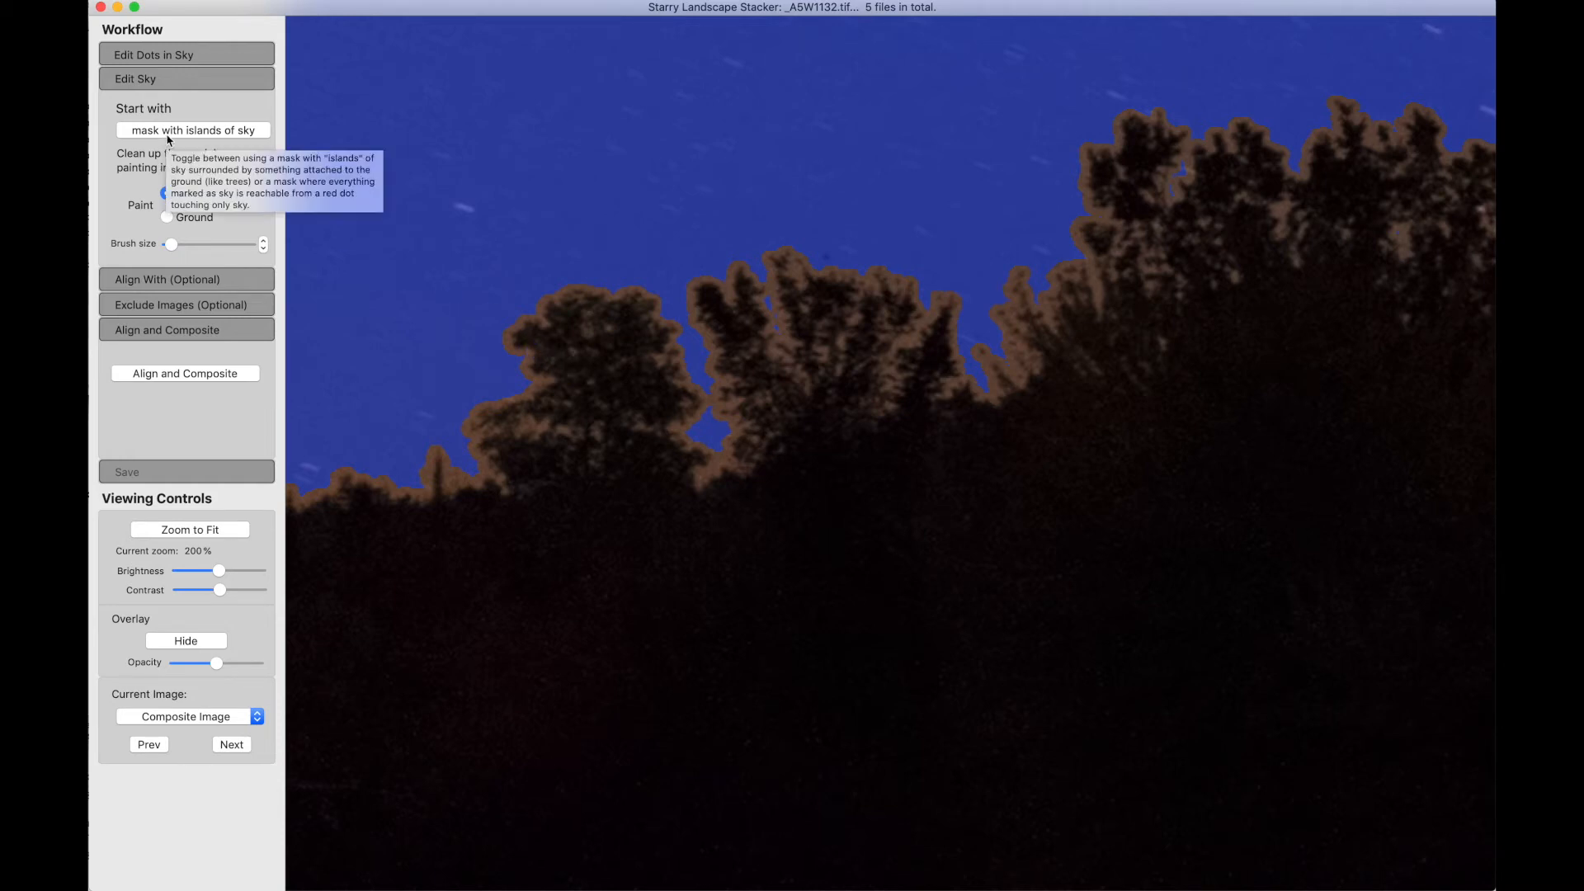
pyautogui.press('super+0')
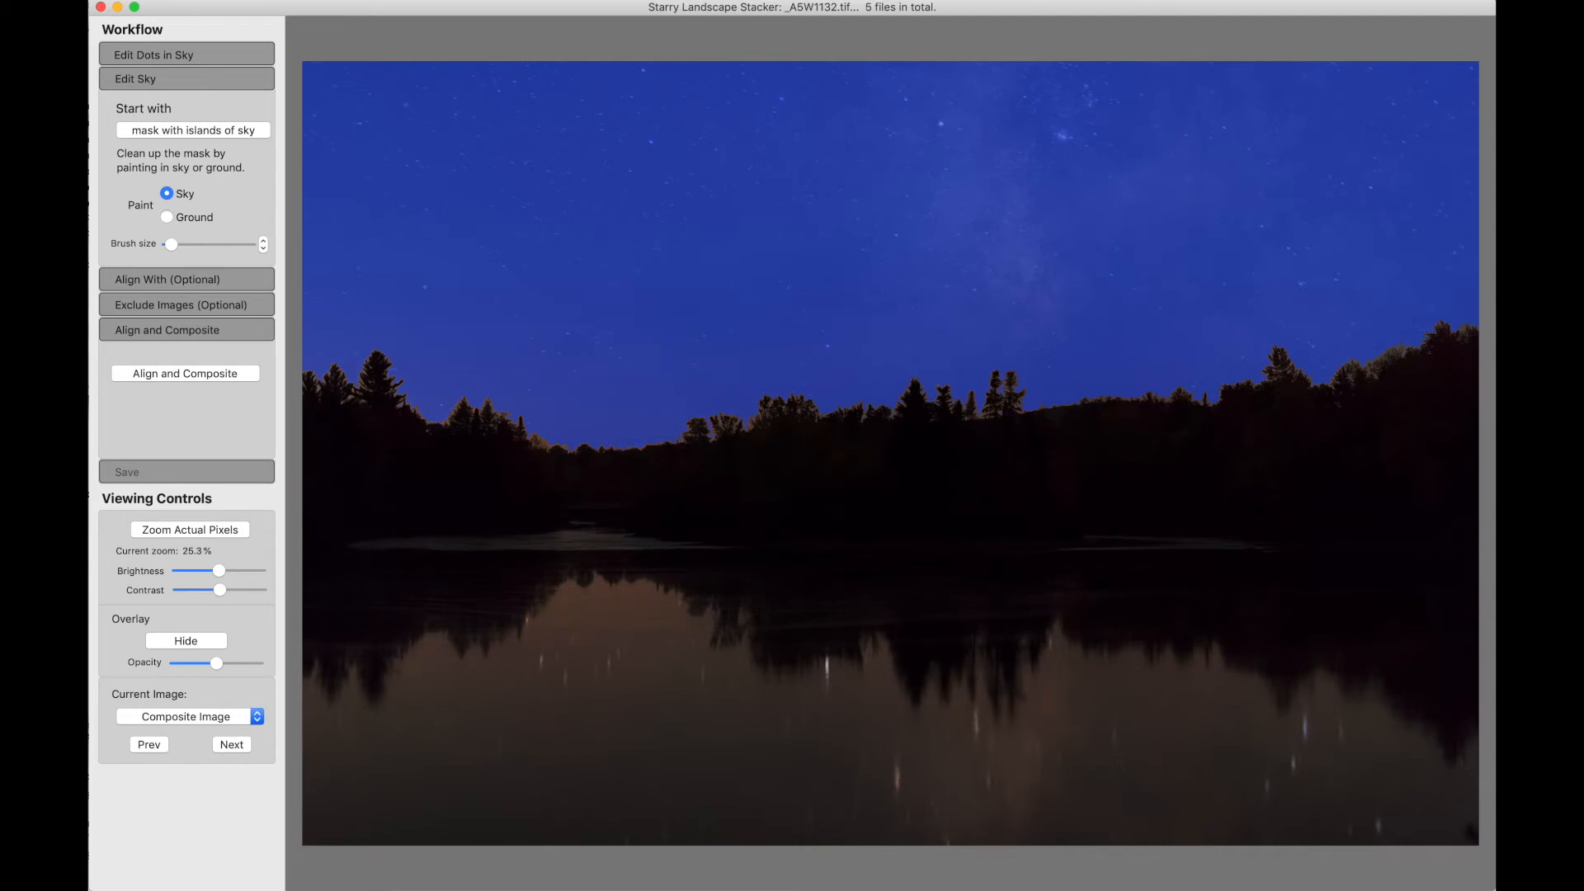
# Enlarge the brush slightly and paint the unmasked patches just above the low horizon trees as sky.
pyautogui.press('space')
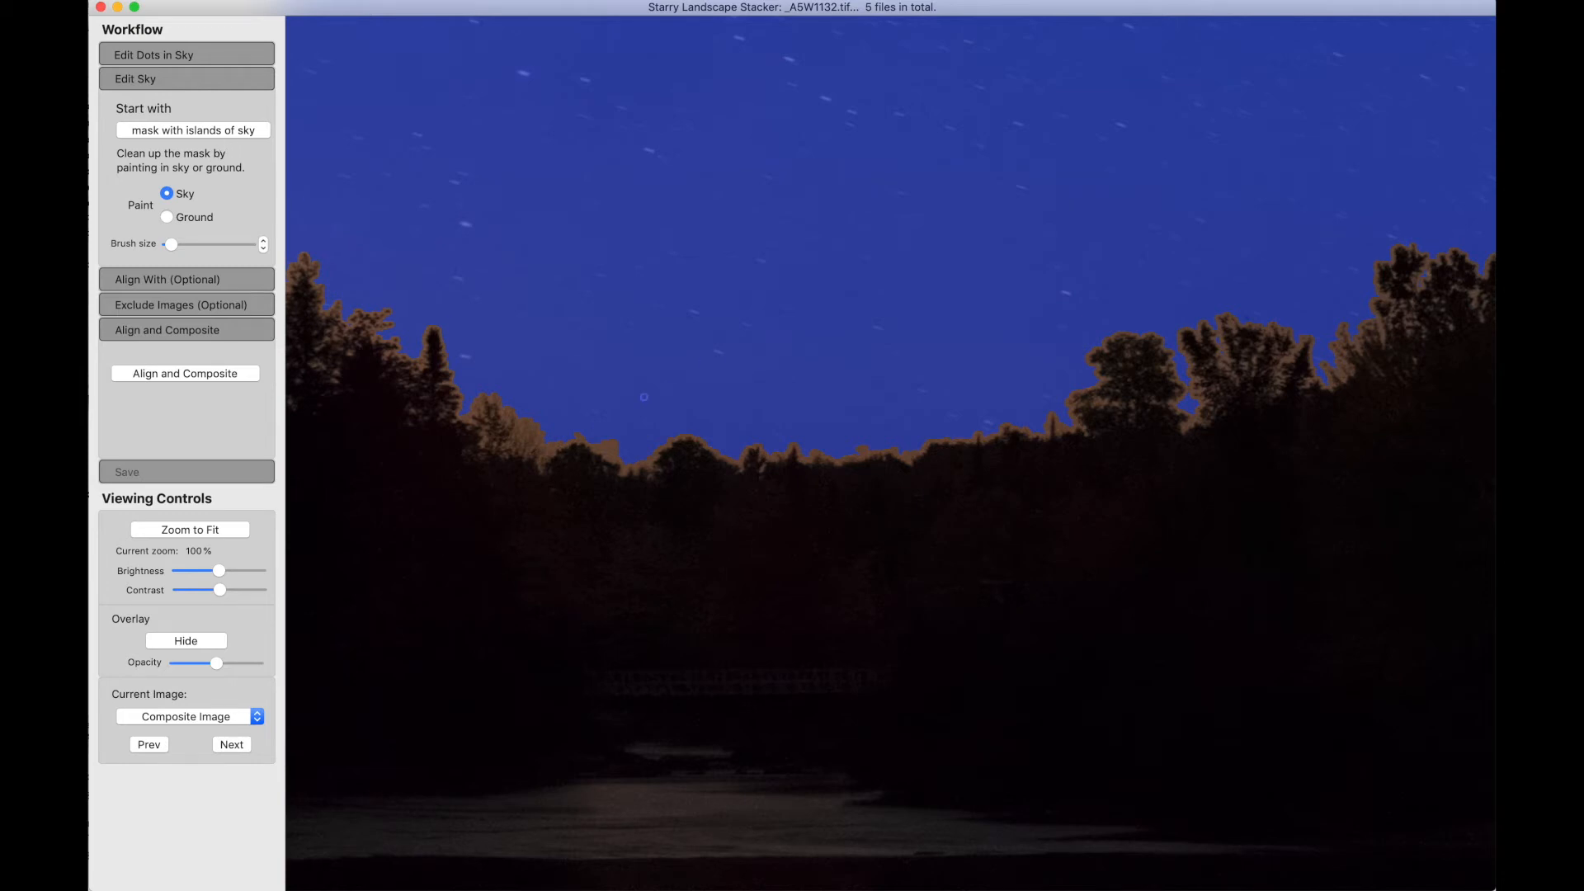
pyautogui.scroll(5, 643, 397)
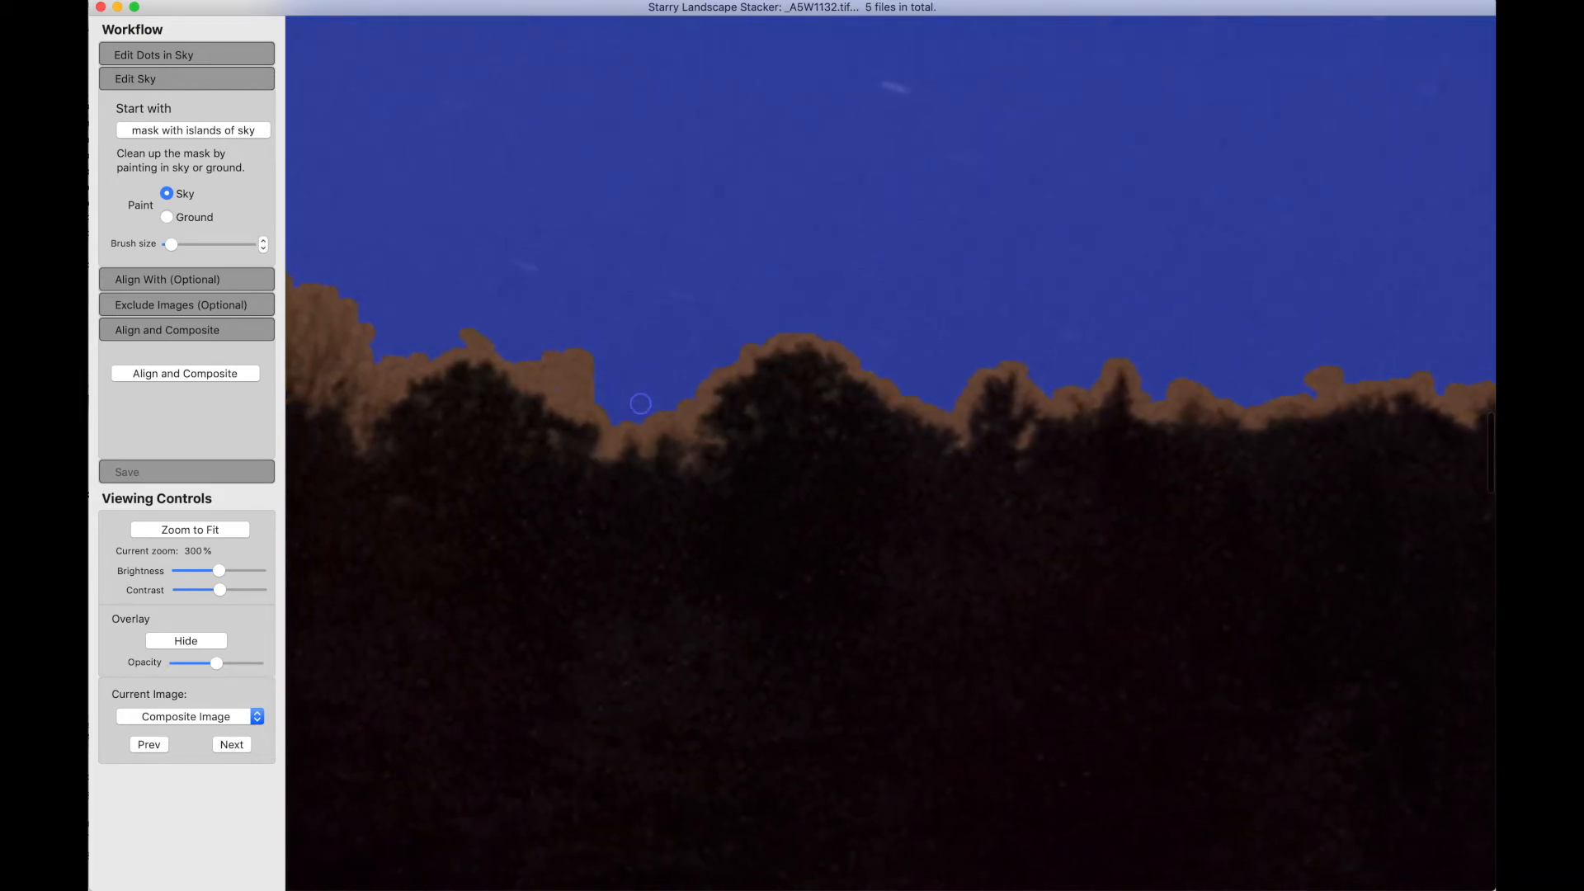
pyautogui.hscroll(-5, 640, 403)
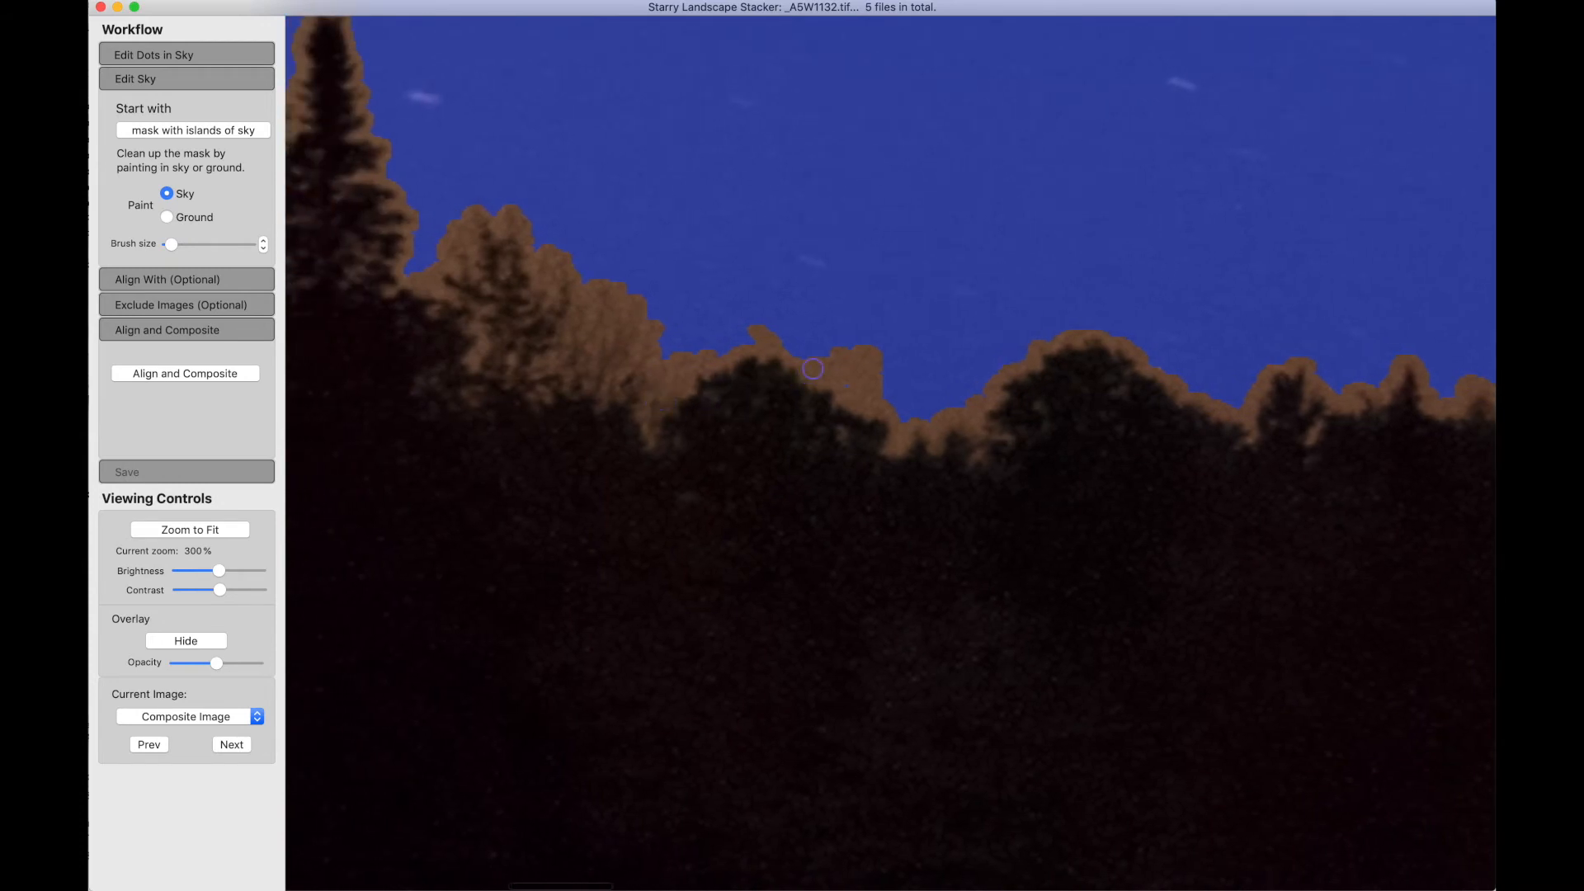
pyautogui.moveTo(171, 244); pyautogui.dragTo(183, 245)
pyautogui.scroll(-2, 888, 319)
pyautogui.scroll(-2, 862, 323)
pyautogui.moveTo(852, 325); pyautogui.dragTo(884, 343)
pyautogui.click(782, 286)
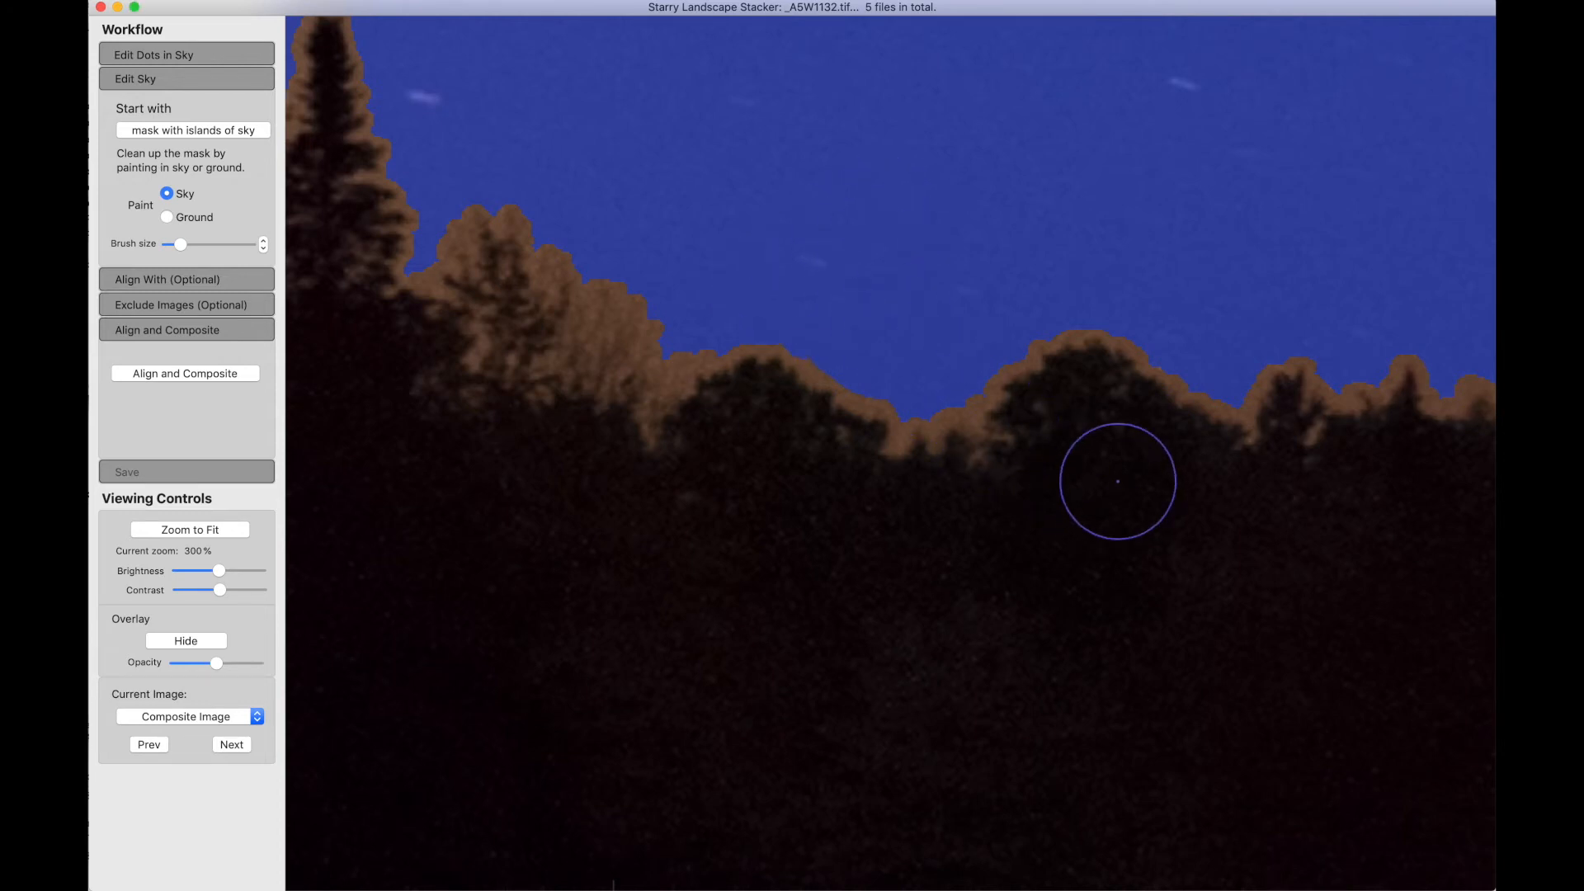
# Paint sky over the treetops beside the tall conifer and repaint them as ground.
pyautogui.moveTo(485, 211); pyautogui.dragTo(512, 235)
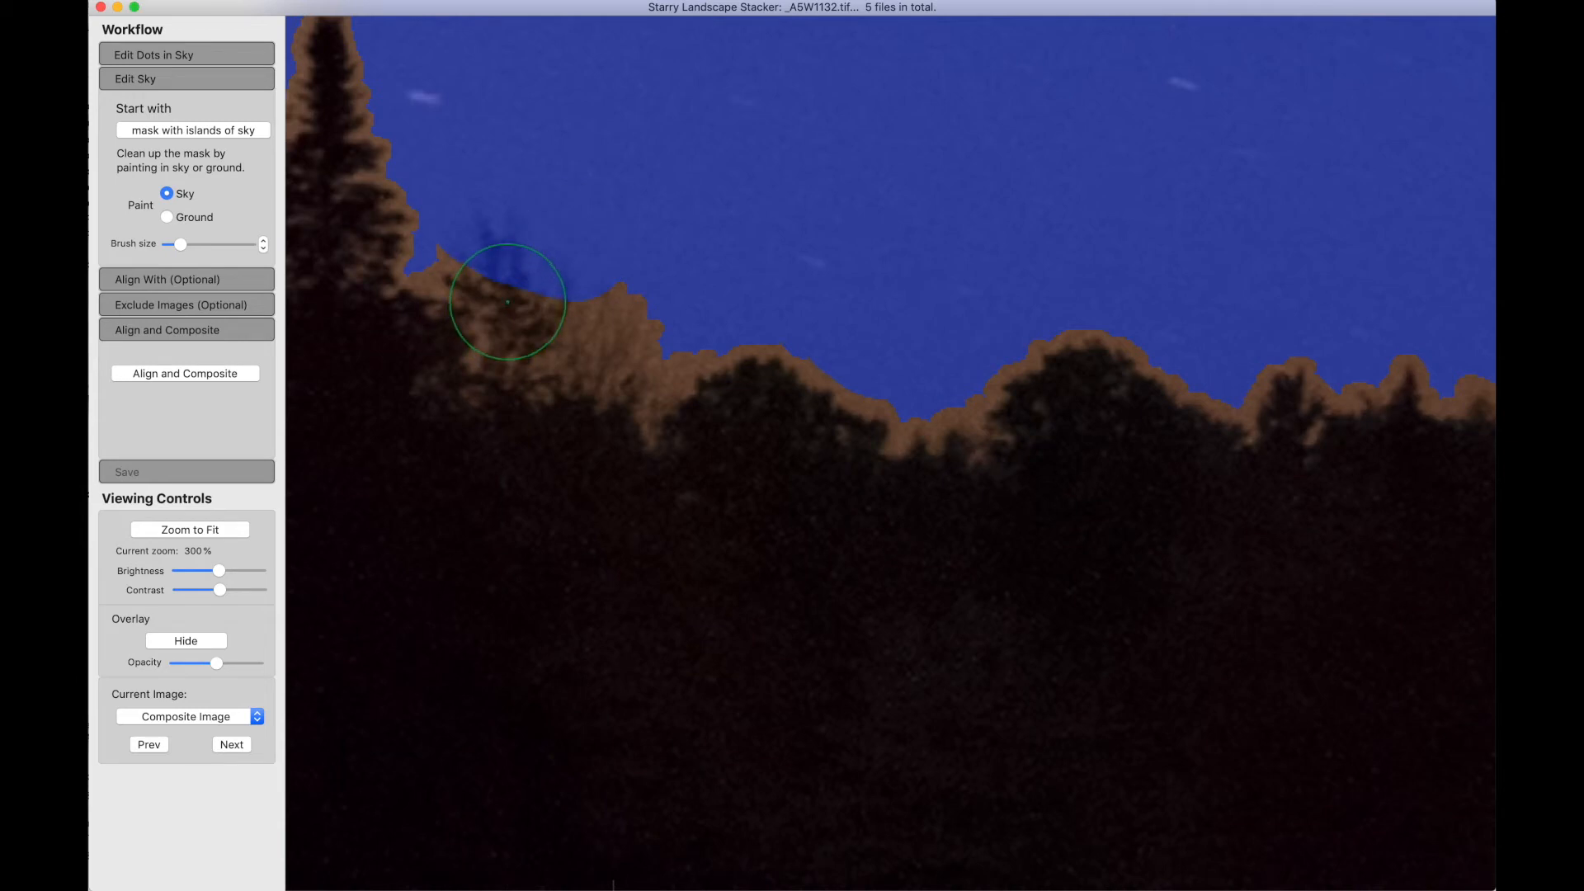
pyautogui.moveTo(499, 261)
pyautogui.mouseDown()
pyautogui.moveTo(499, 279)
pyautogui.moveTo(483, 239)
pyautogui.moveTo(565, 313)
pyautogui.mouseUp()
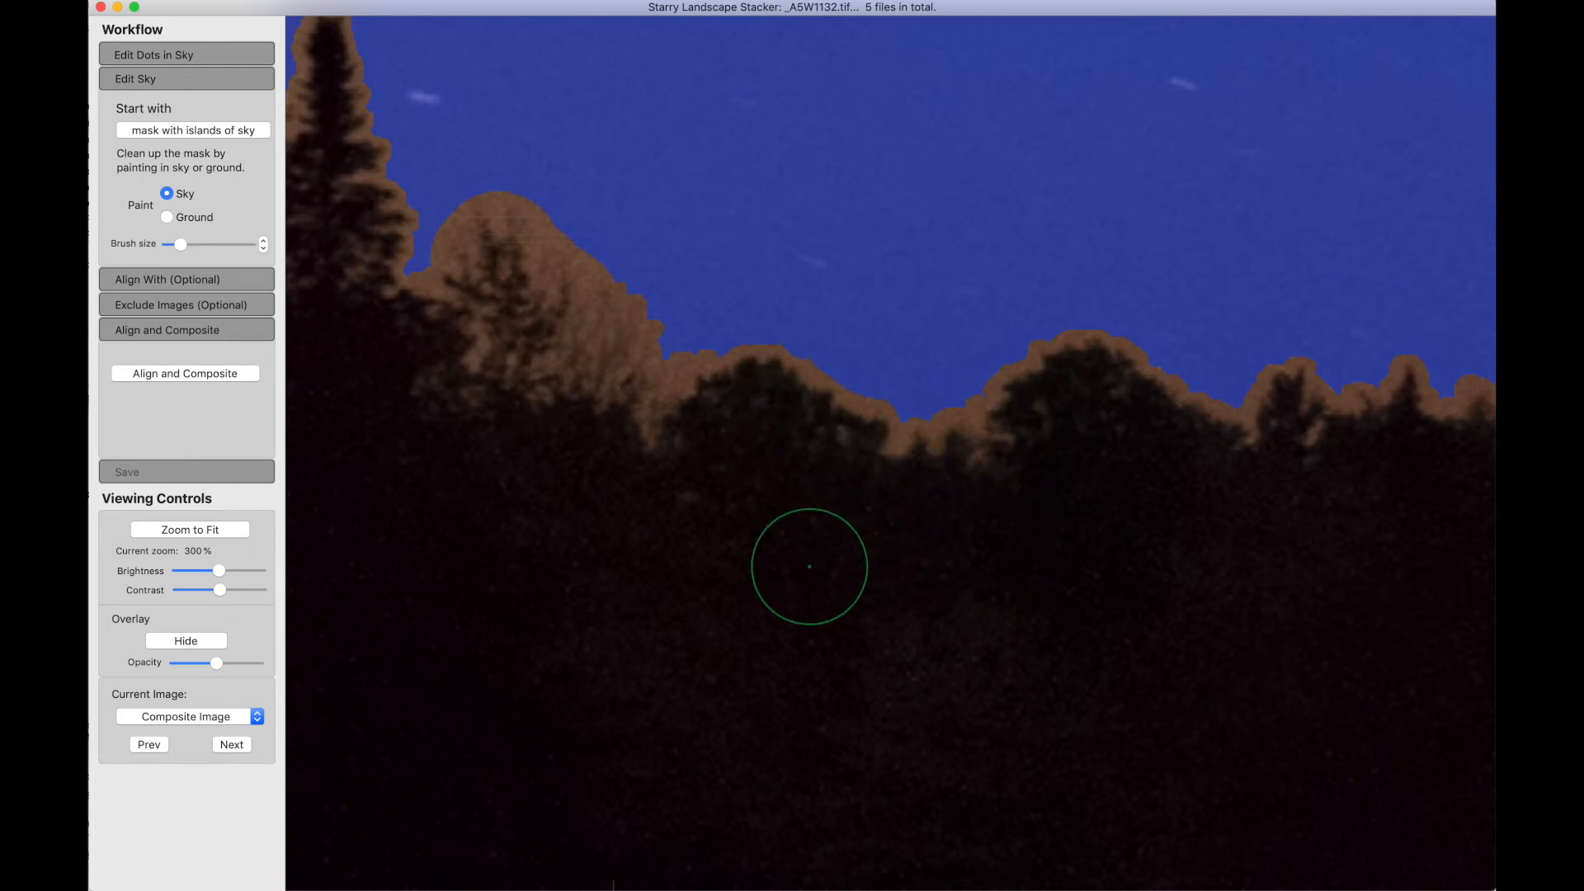
# Paint the narrow notch of sky between the tall conifer and the rounded treetop mask as ground.
pyautogui.hscroll(-3, 677, 443)
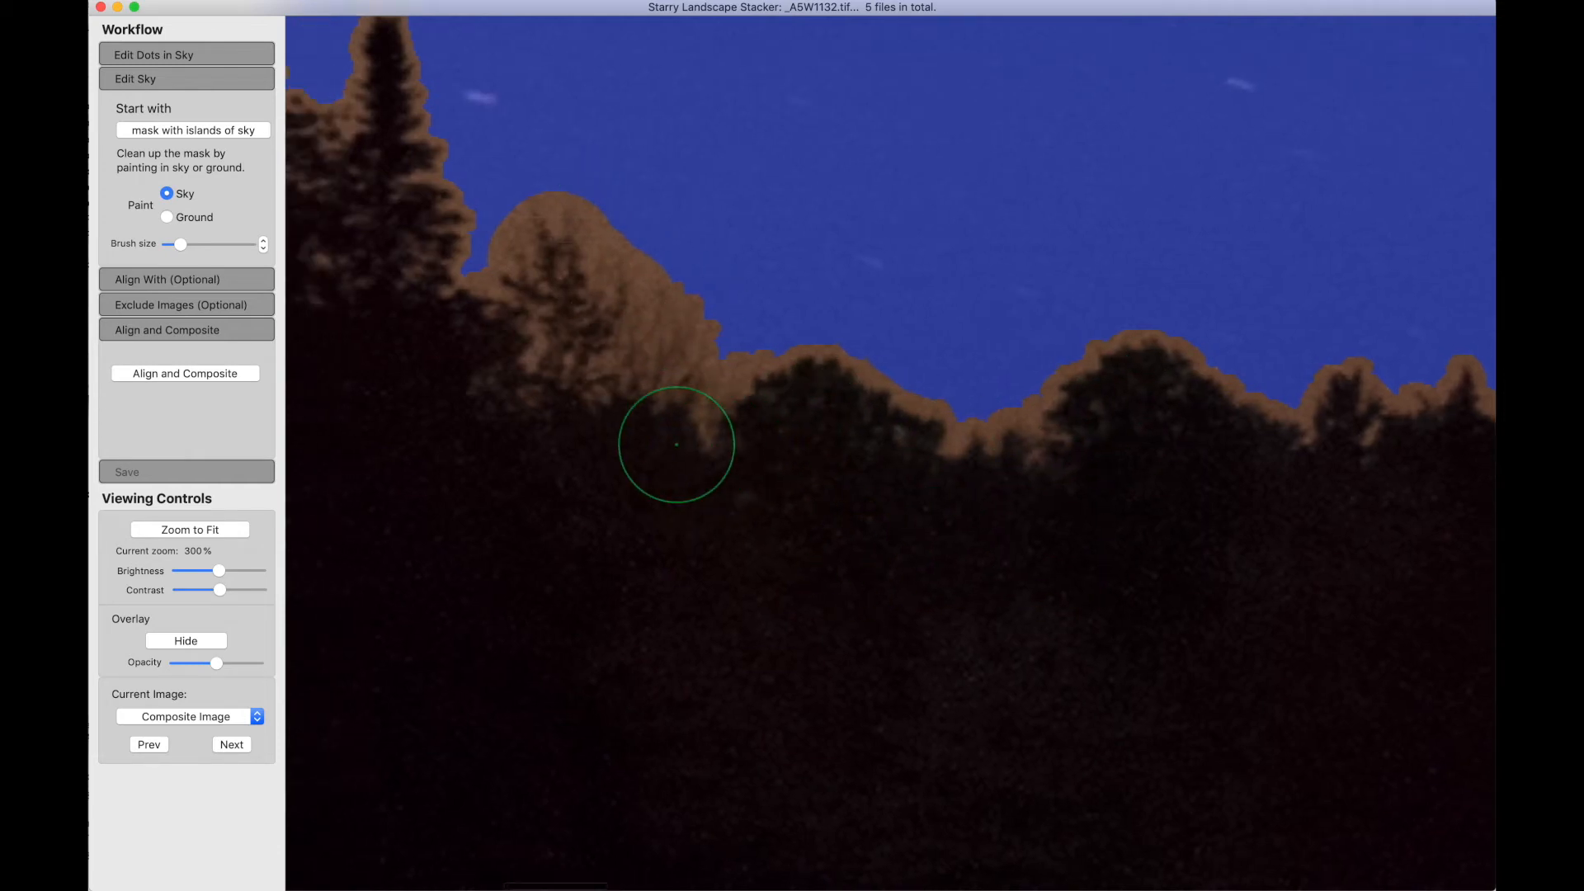
pyautogui.hscroll(-3, 677, 443)
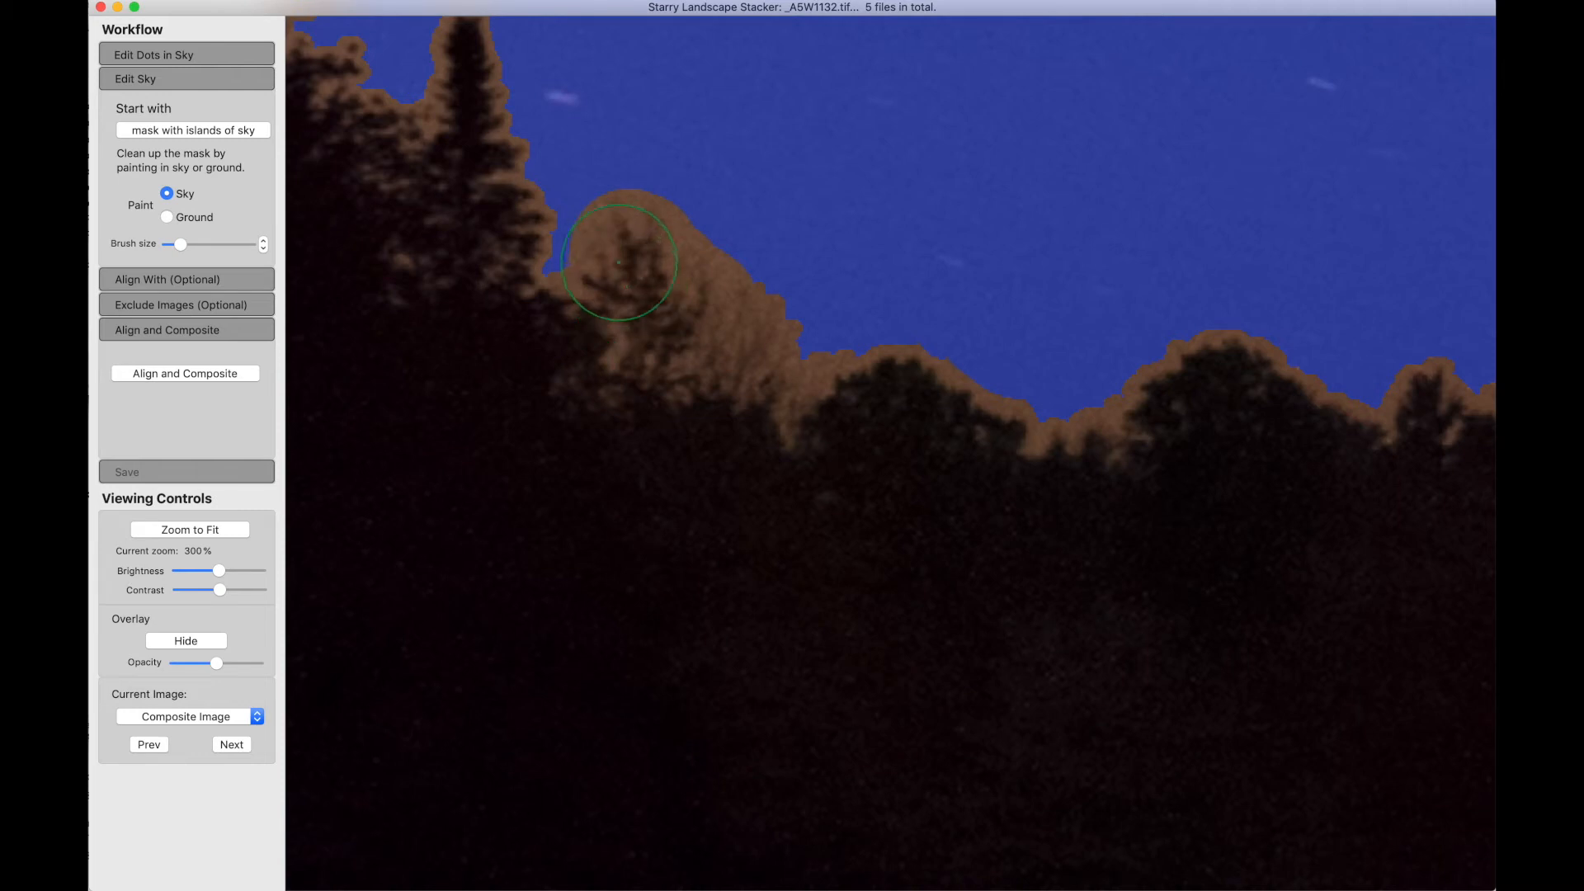
pyautogui.click(594, 258)
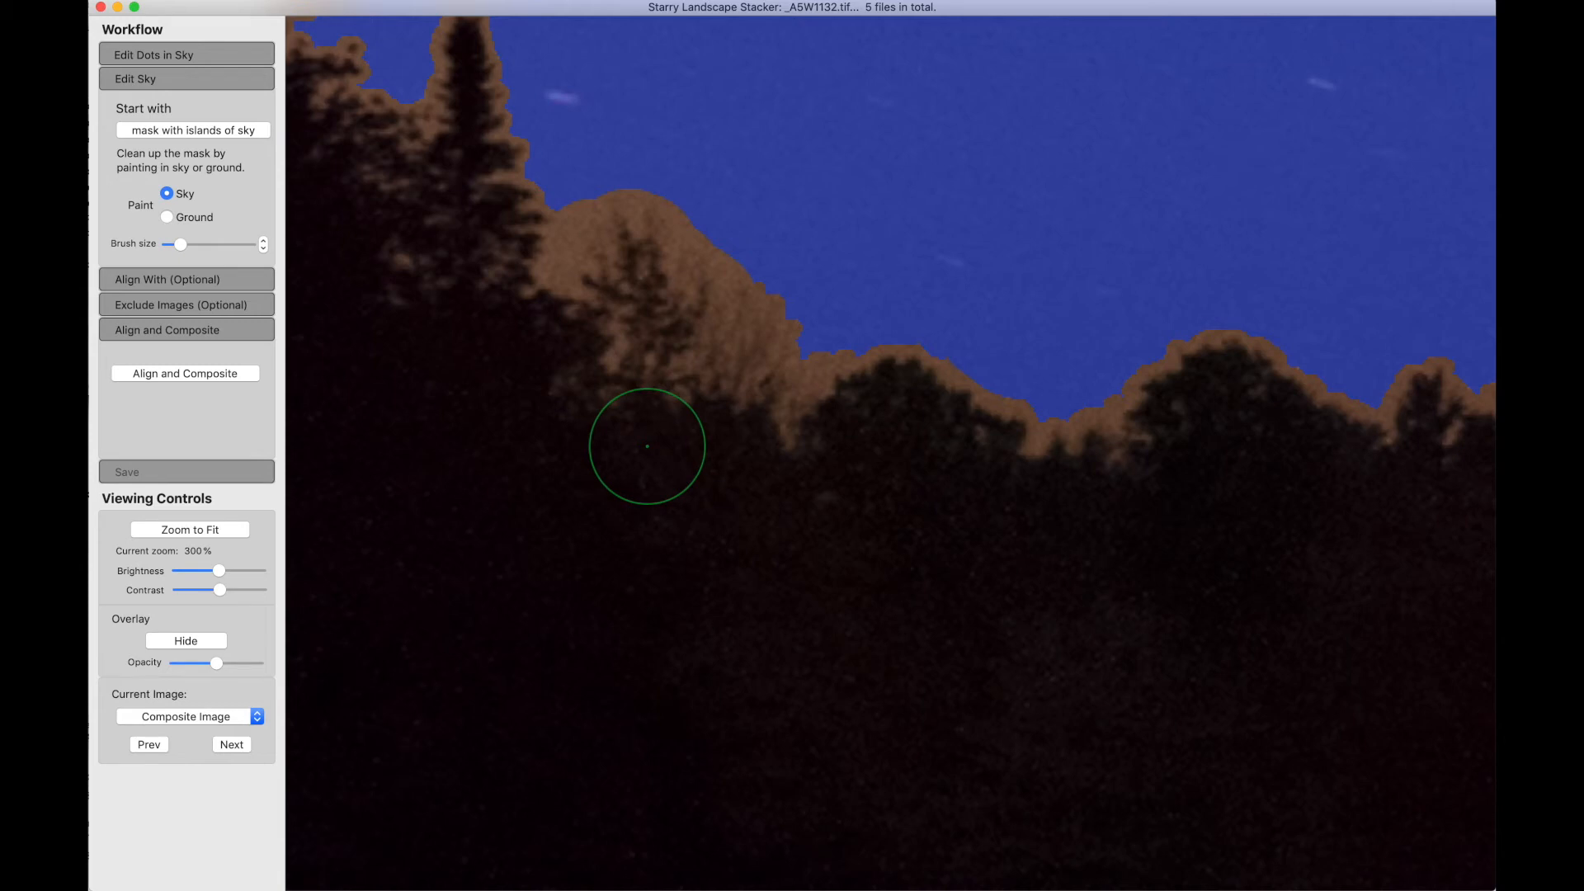
# Align and composite the five images, and set the composition algorithm to Min Horizon Noise.
pyautogui.press('super+0')
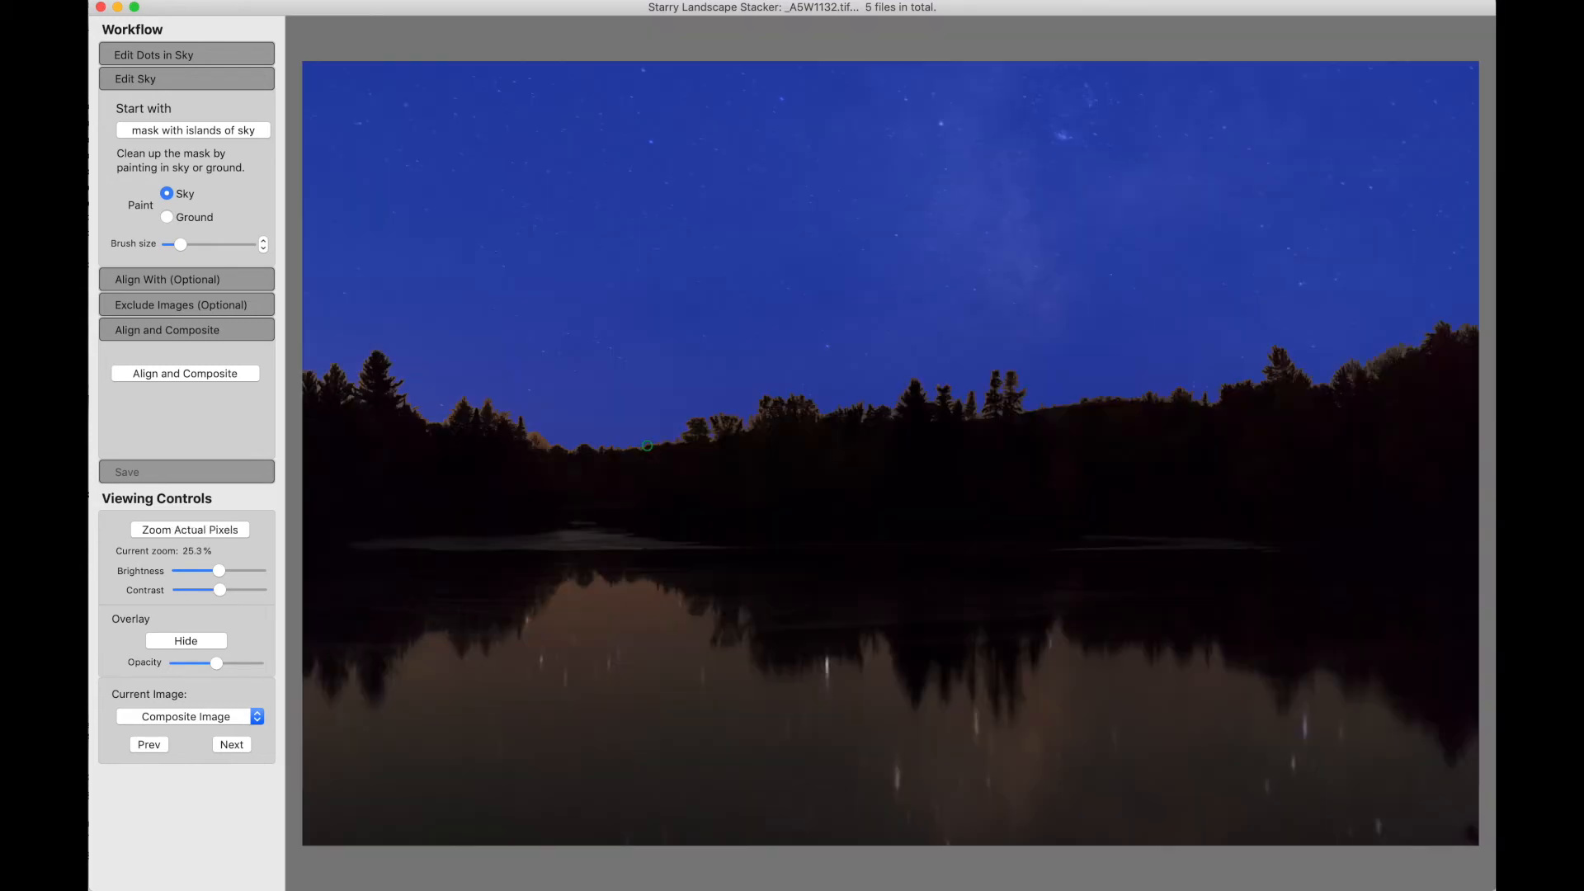
pyautogui.click(176, 375)
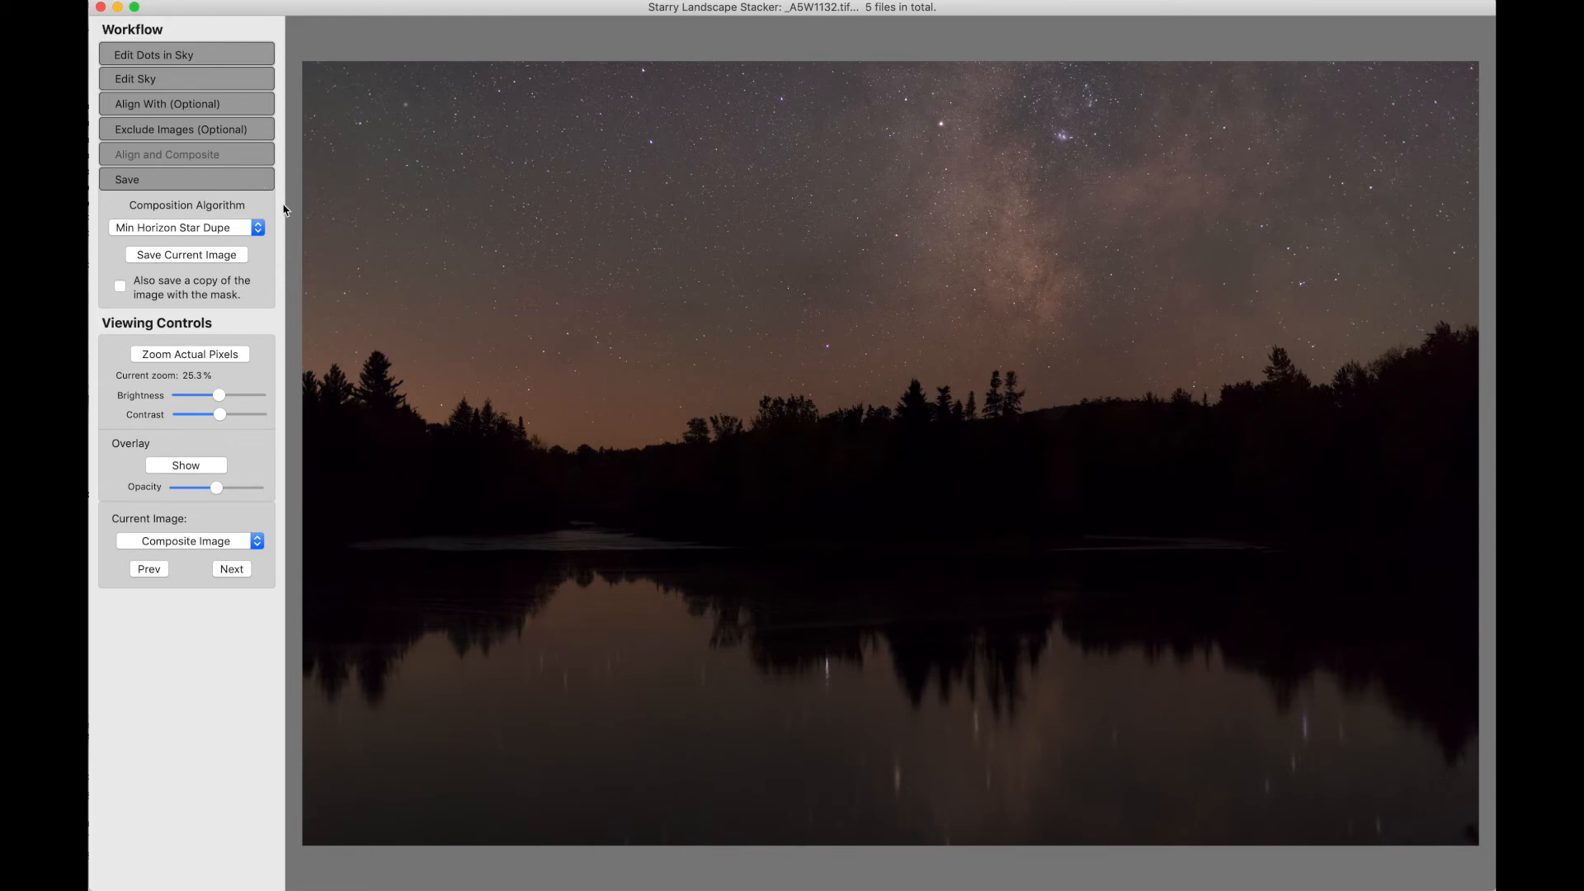
pyautogui.click(182, 233)
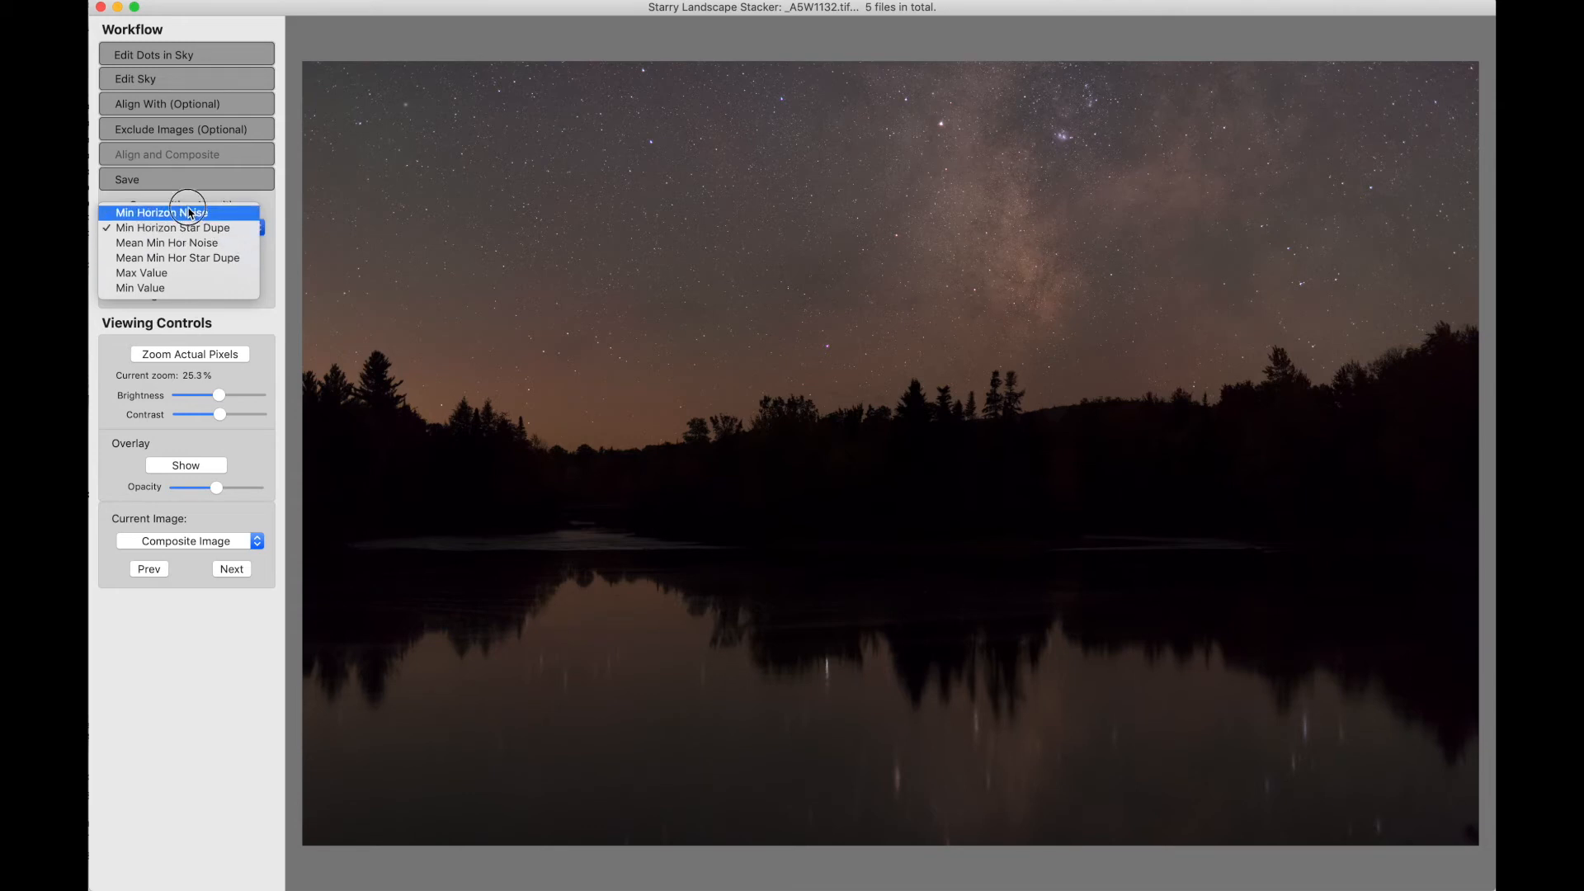
pyautogui.click(186, 212)
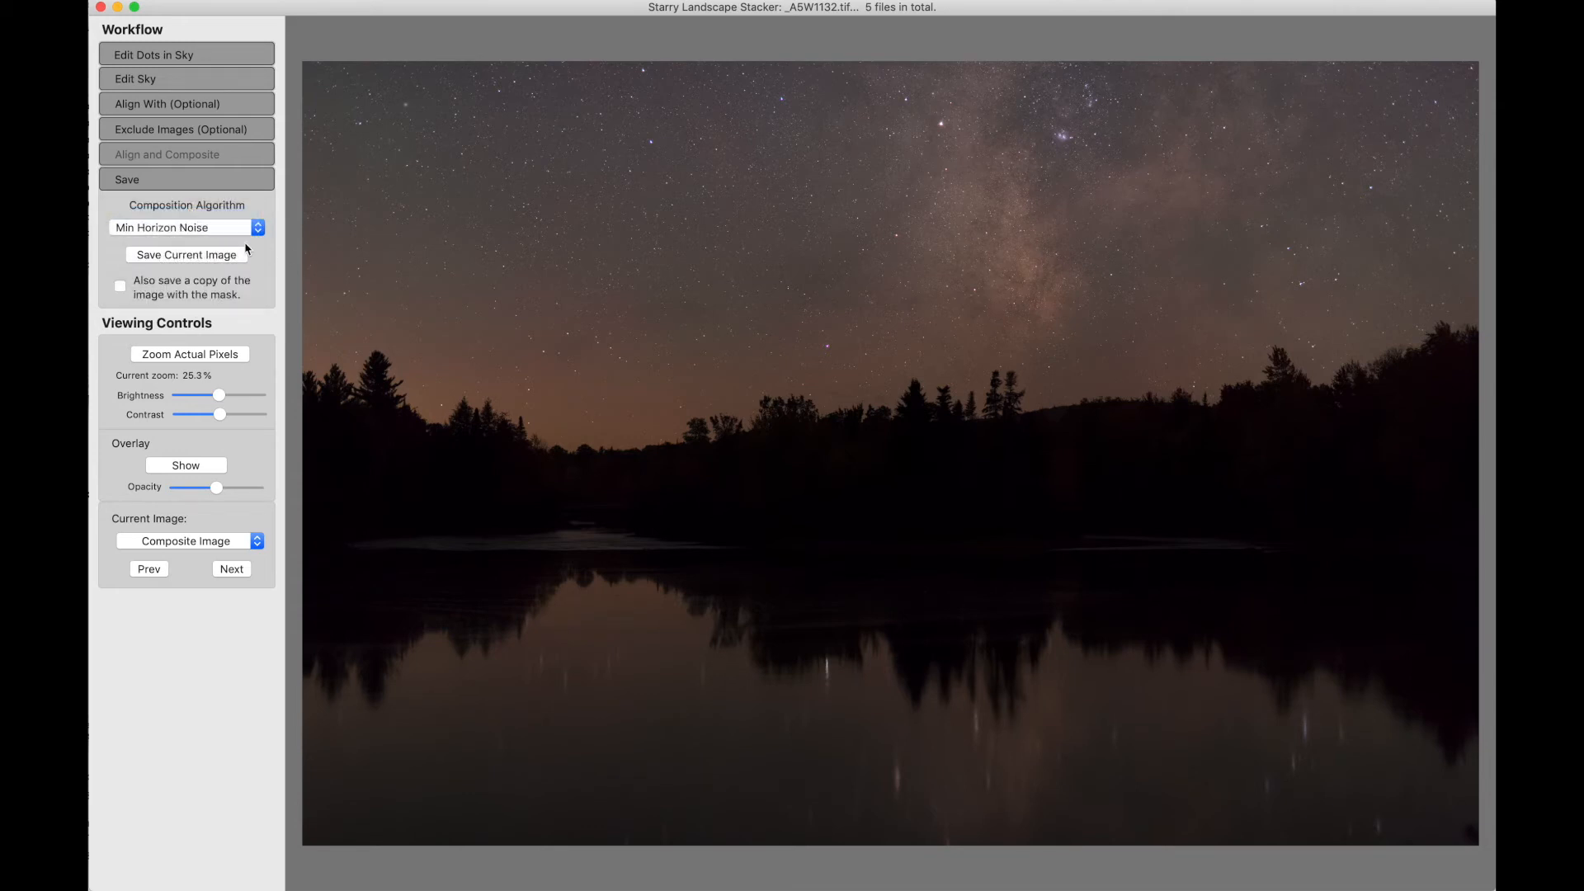
# Compare the Min Horizon Noise and Min Horizon Star Dupe composites around the leafy treetops at 200%, checking the mask overlay as well.
pyautogui.click(762, 413)
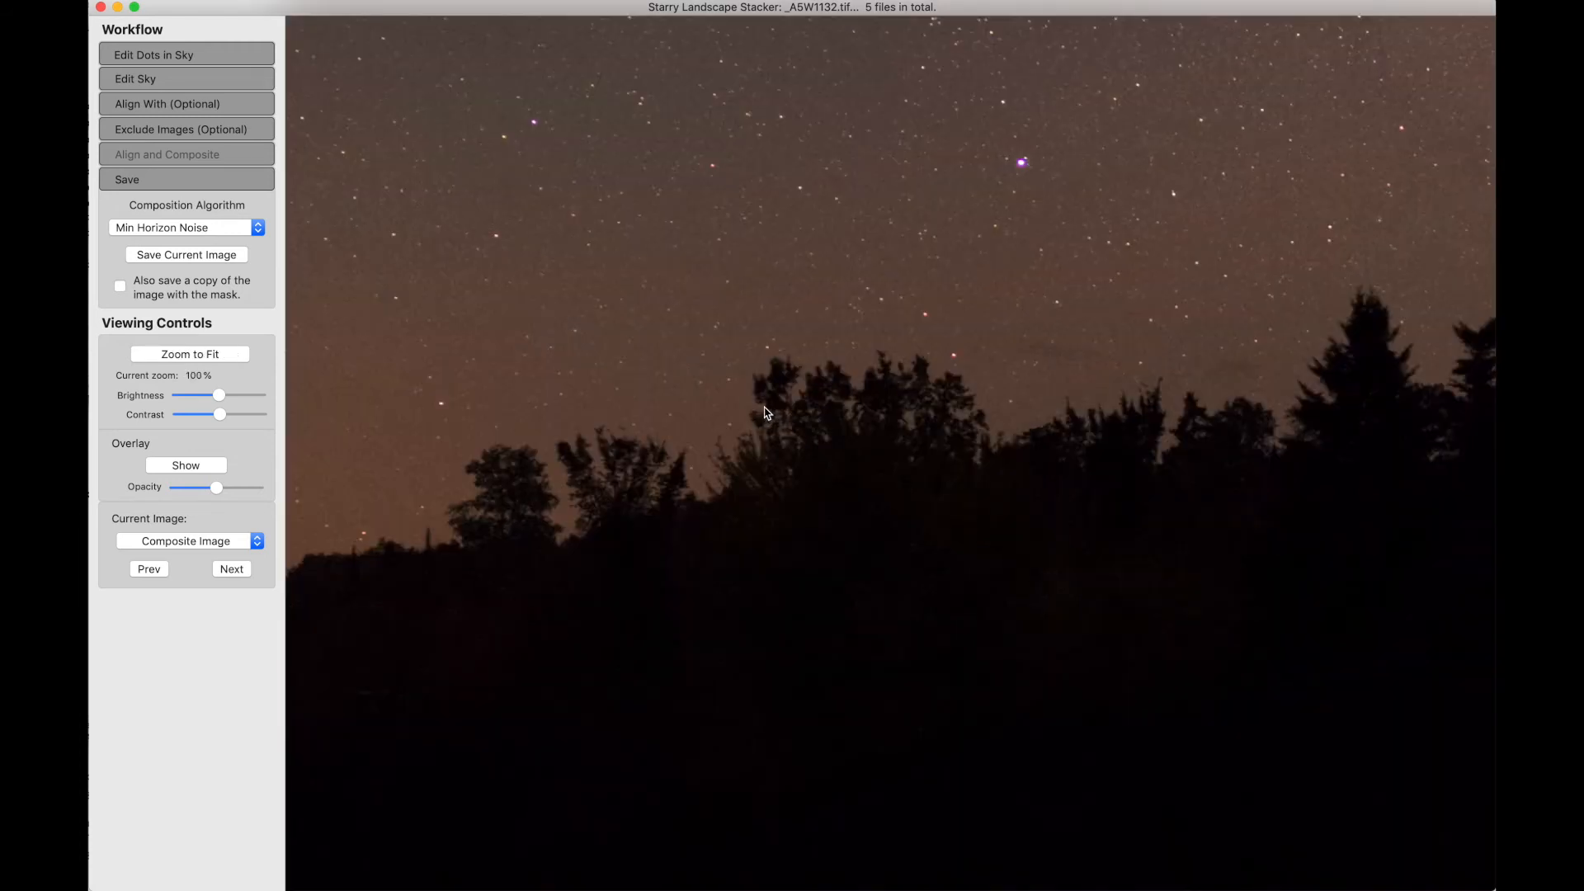
pyautogui.click(765, 412)
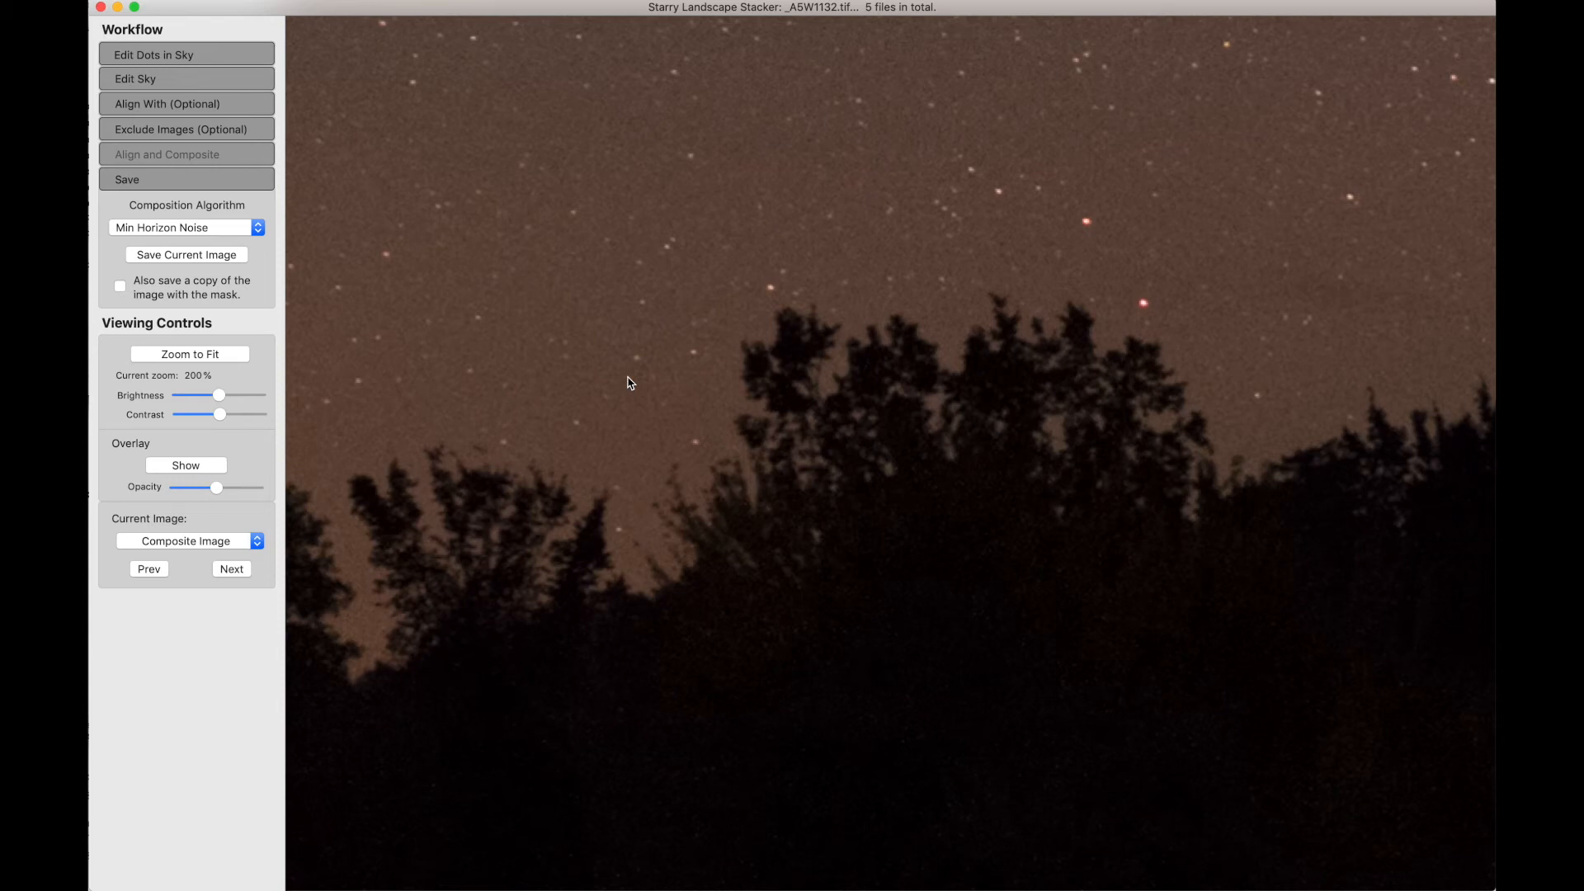
pyautogui.moveTo(201, 236)
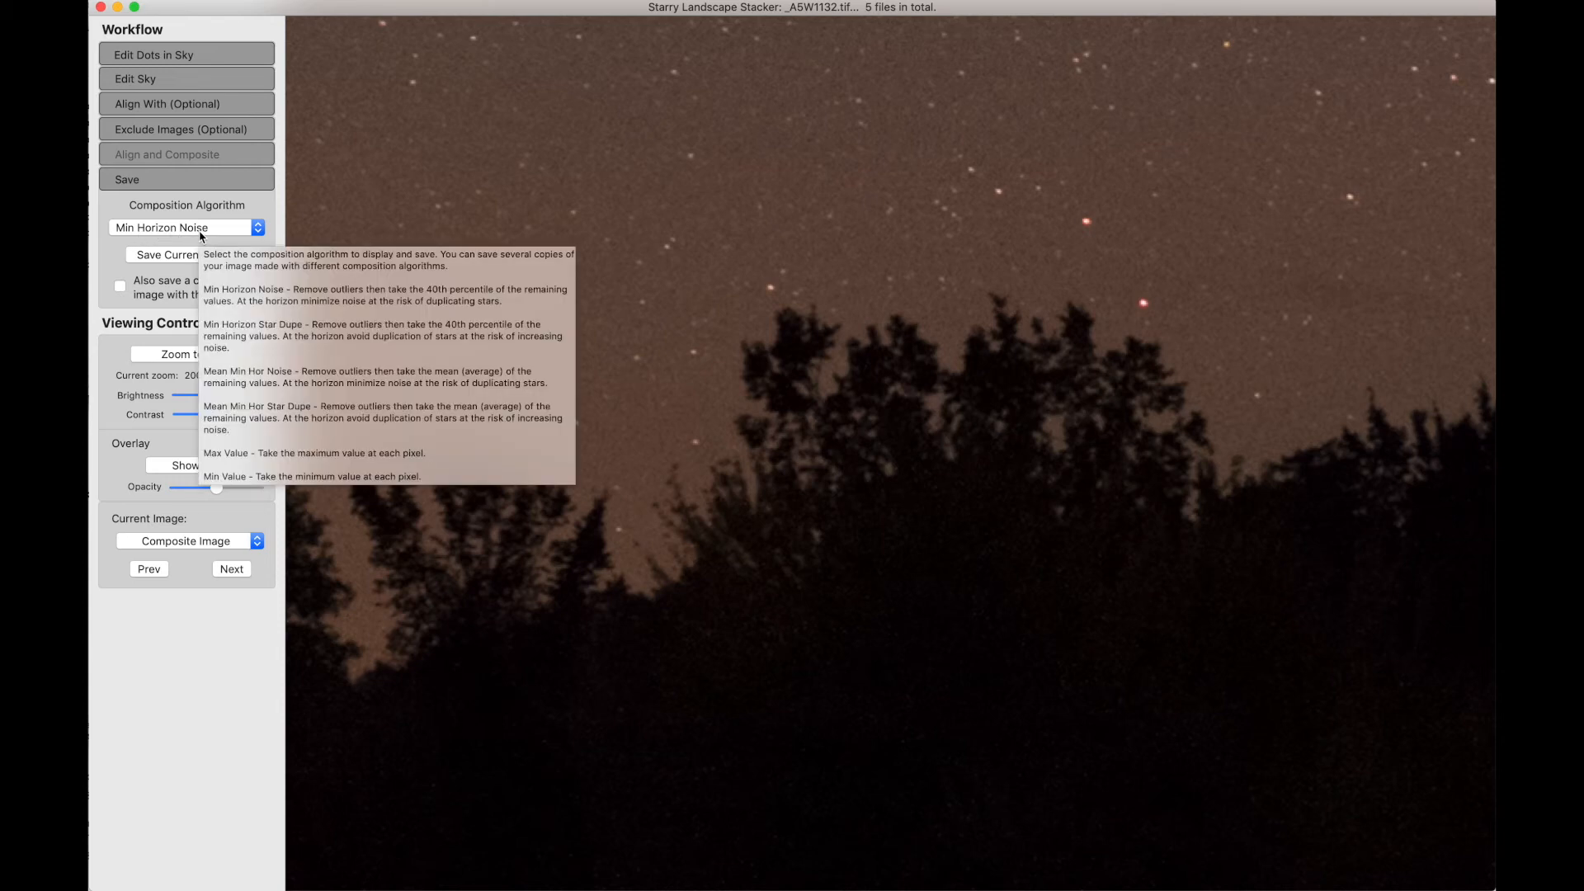
pyautogui.click(186, 235)
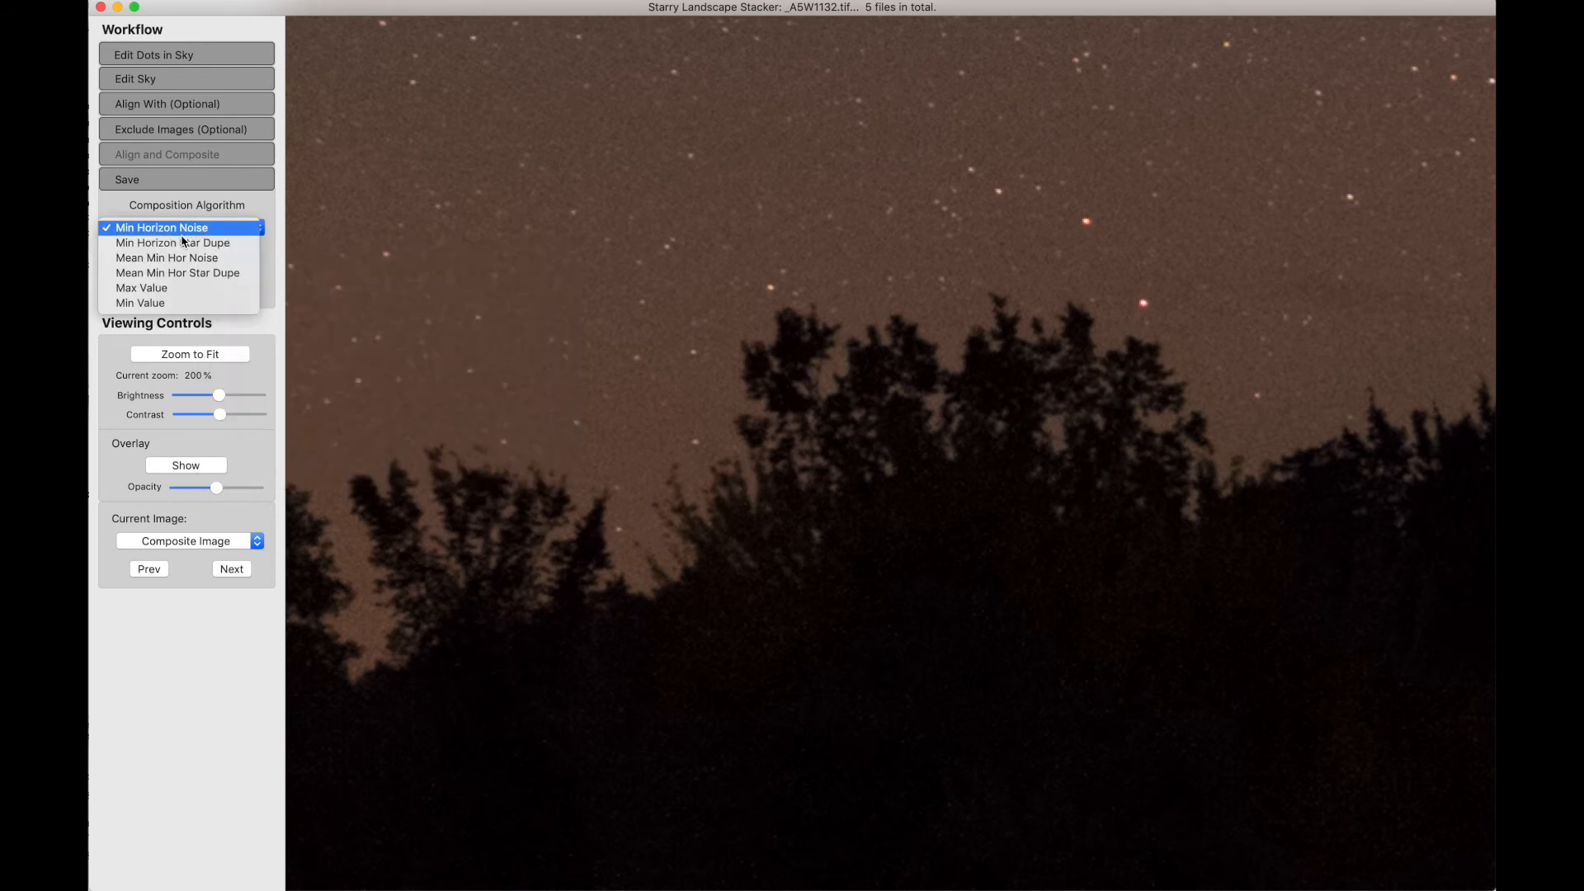
pyautogui.click(183, 242)
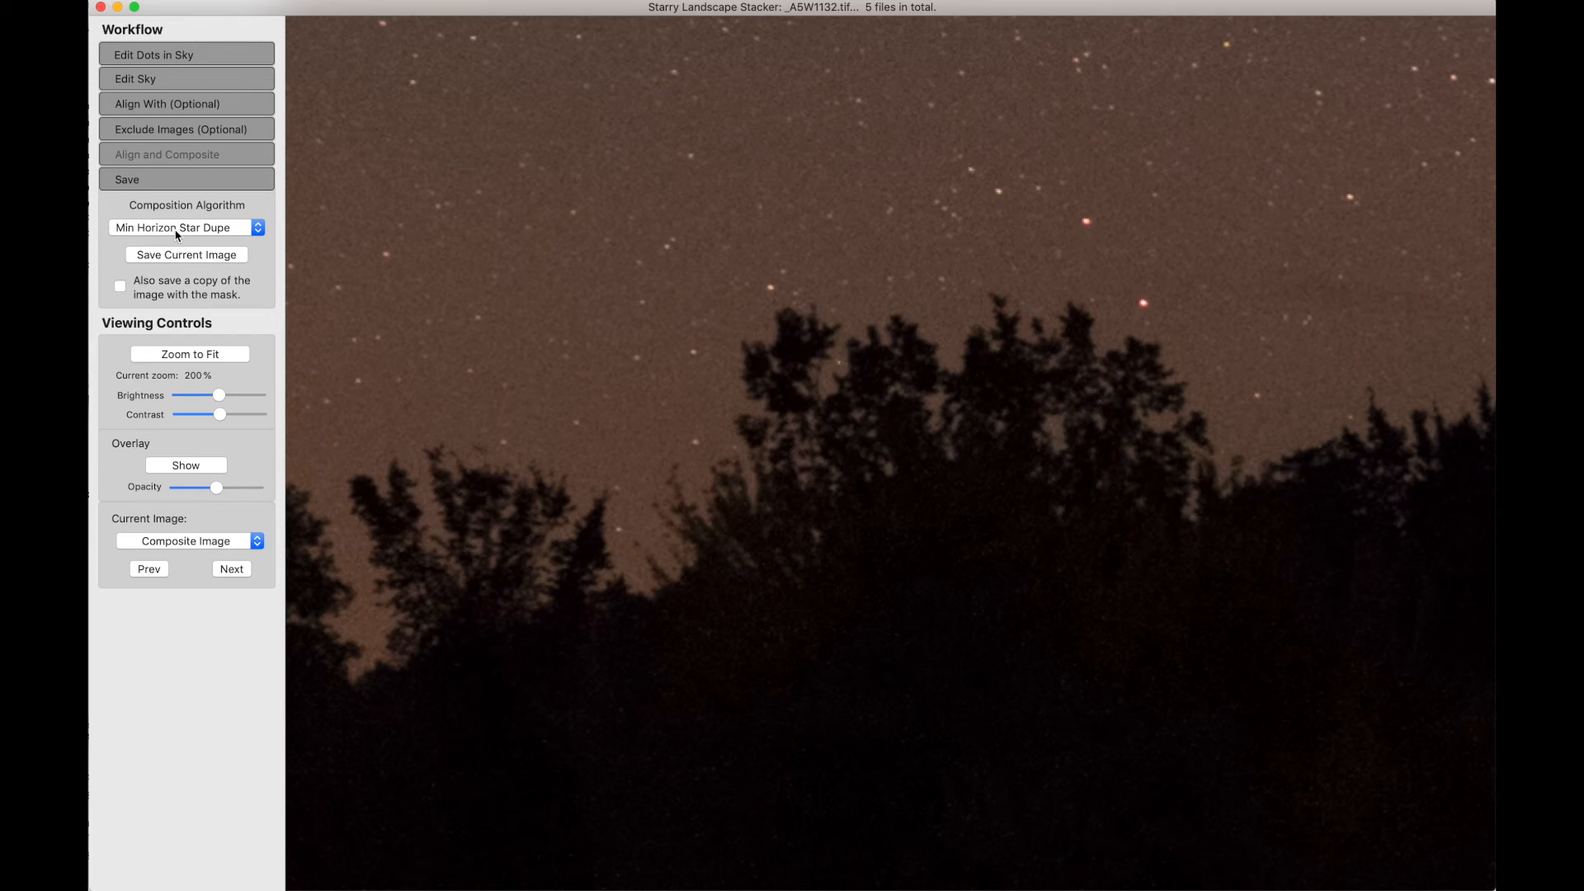
pyautogui.click(176, 231)
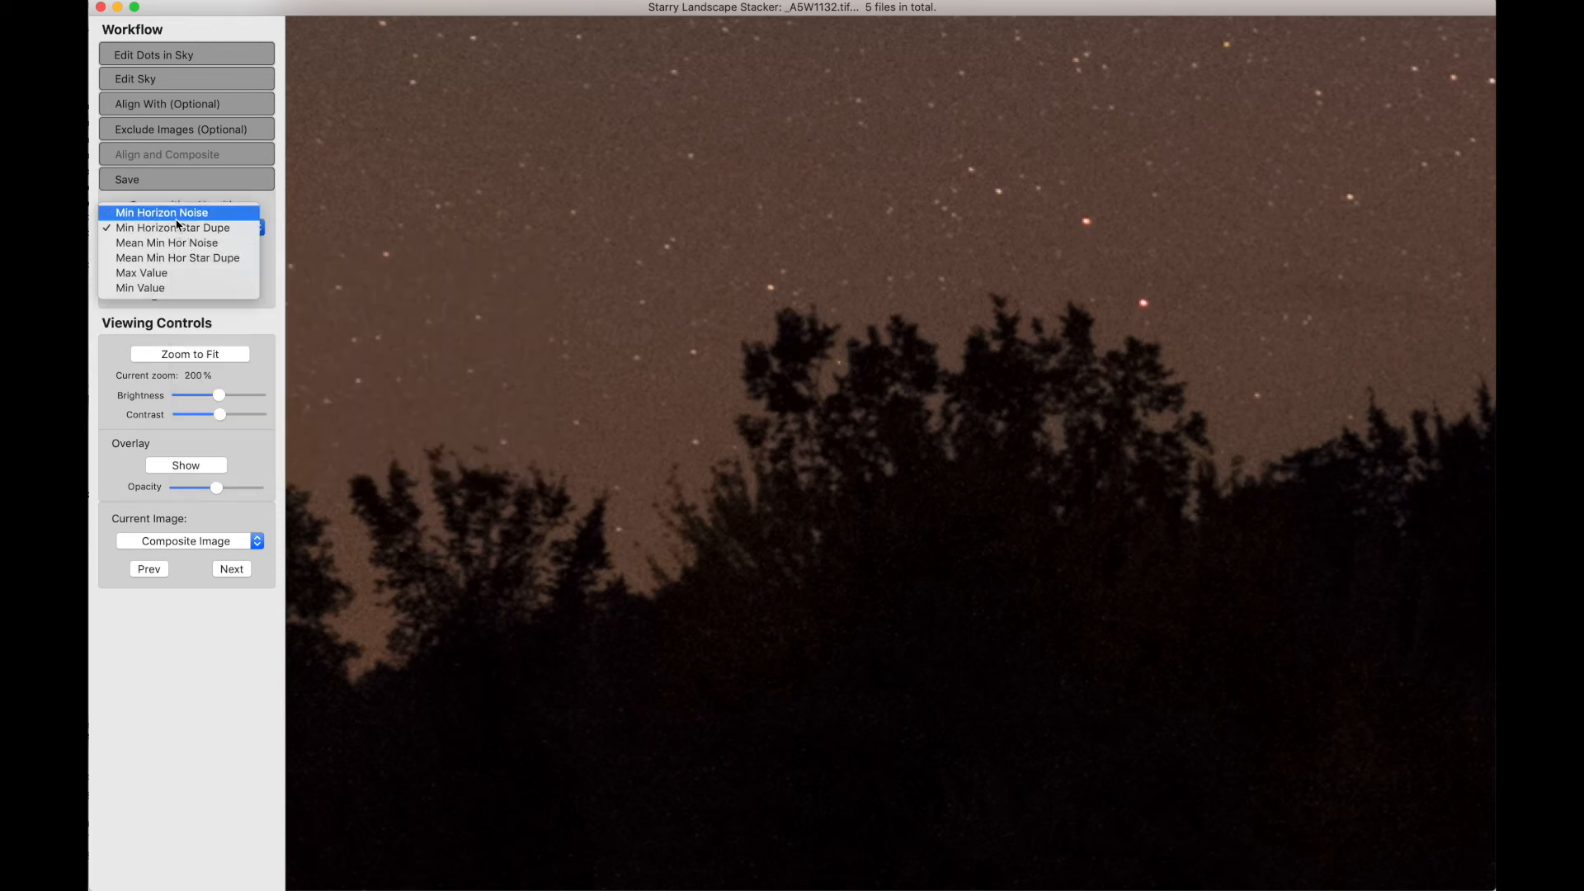
pyautogui.click(176, 214)
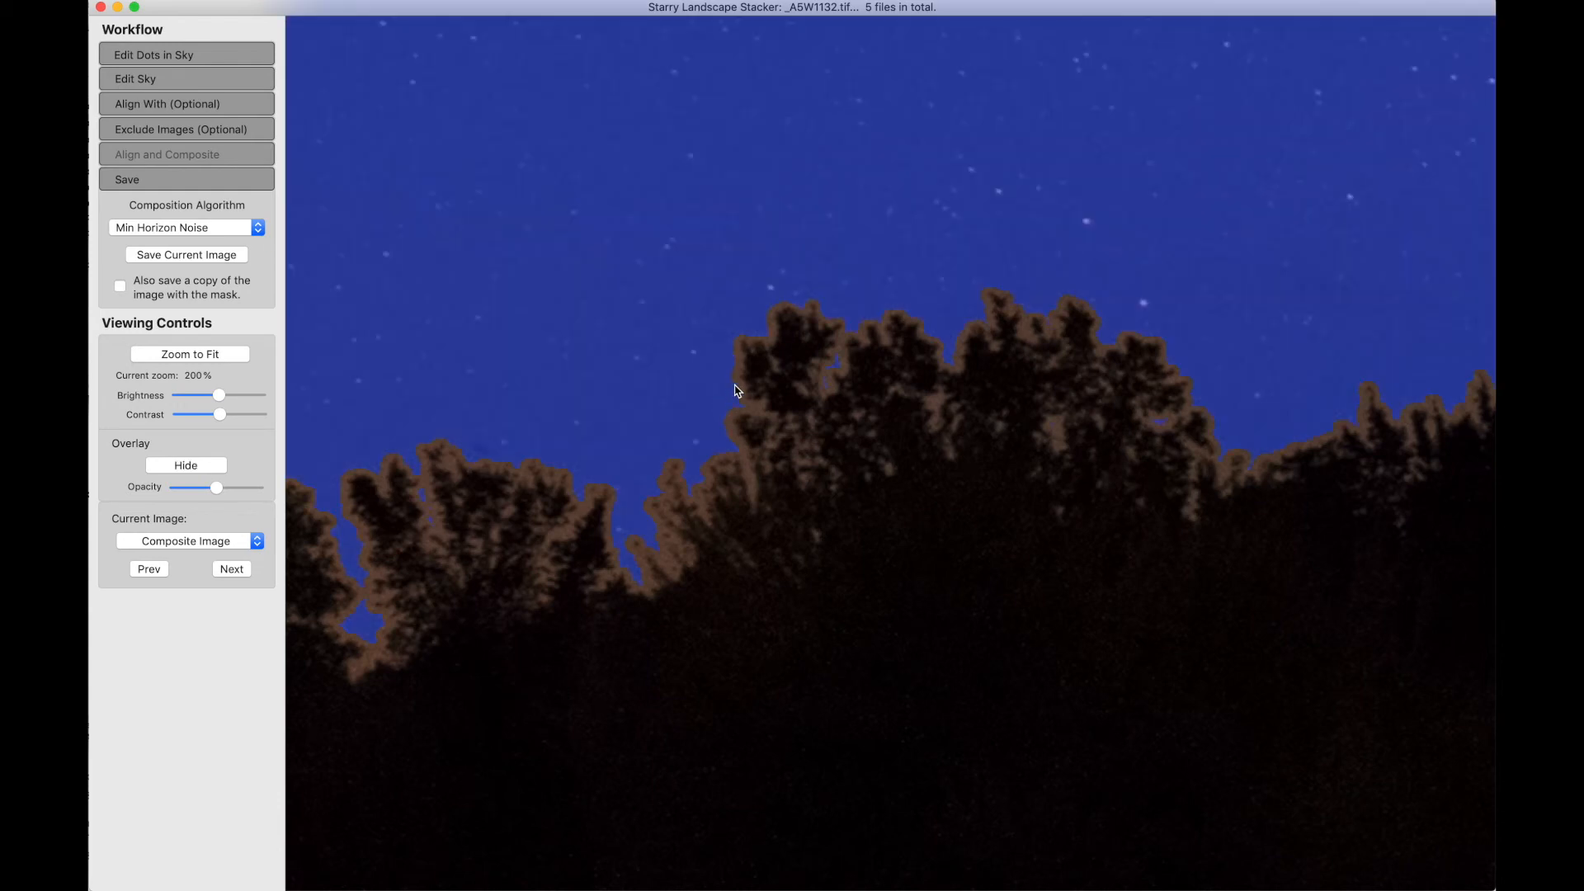
pyautogui.press('space')
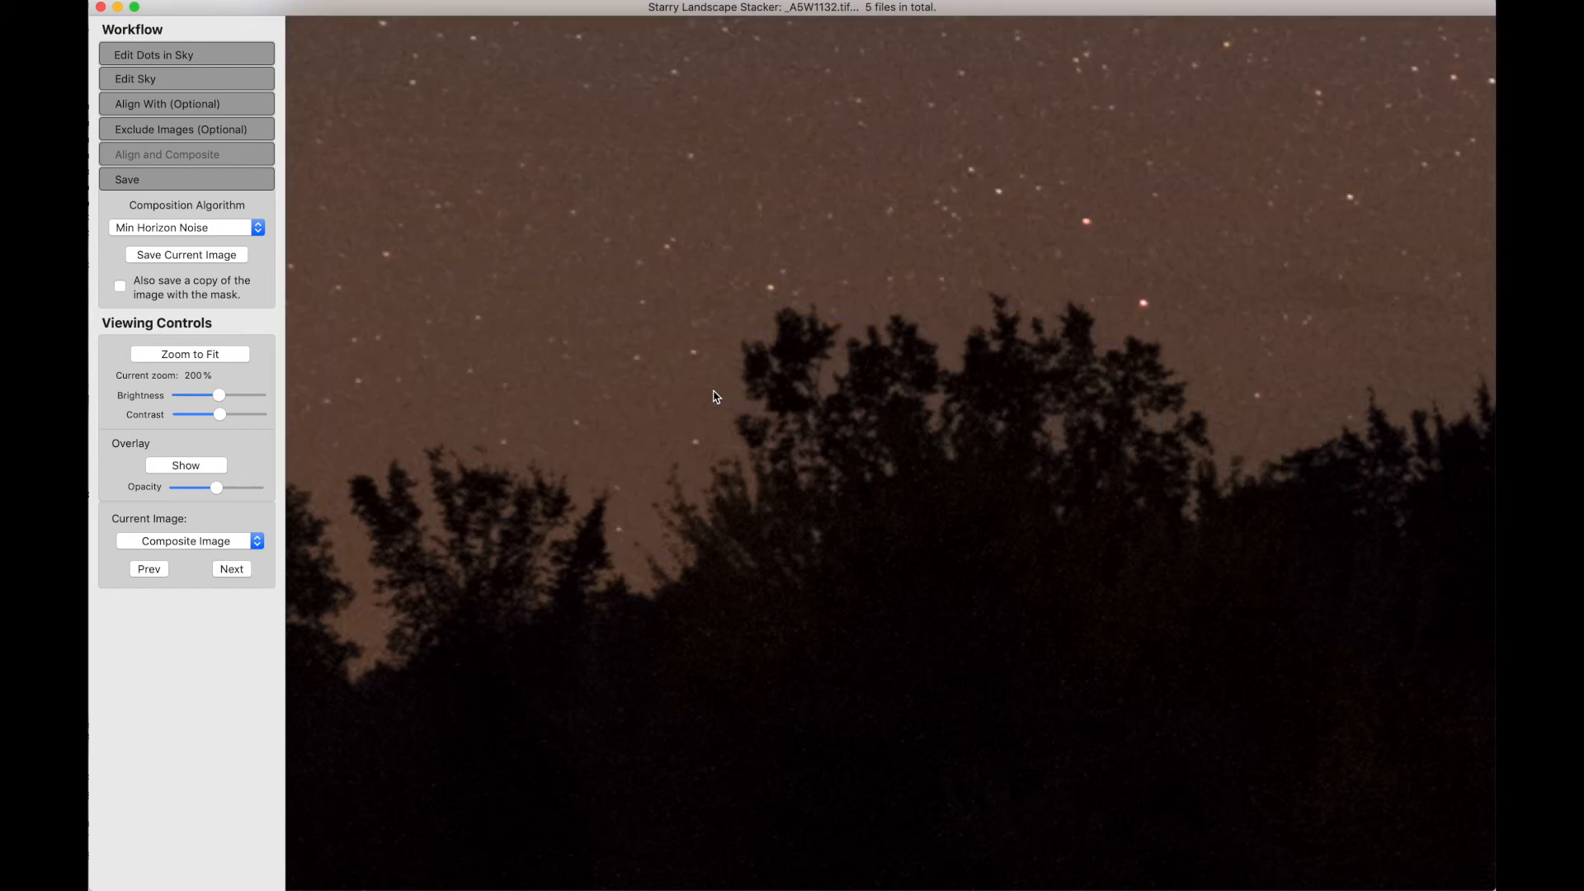
pyautogui.click(177, 228)
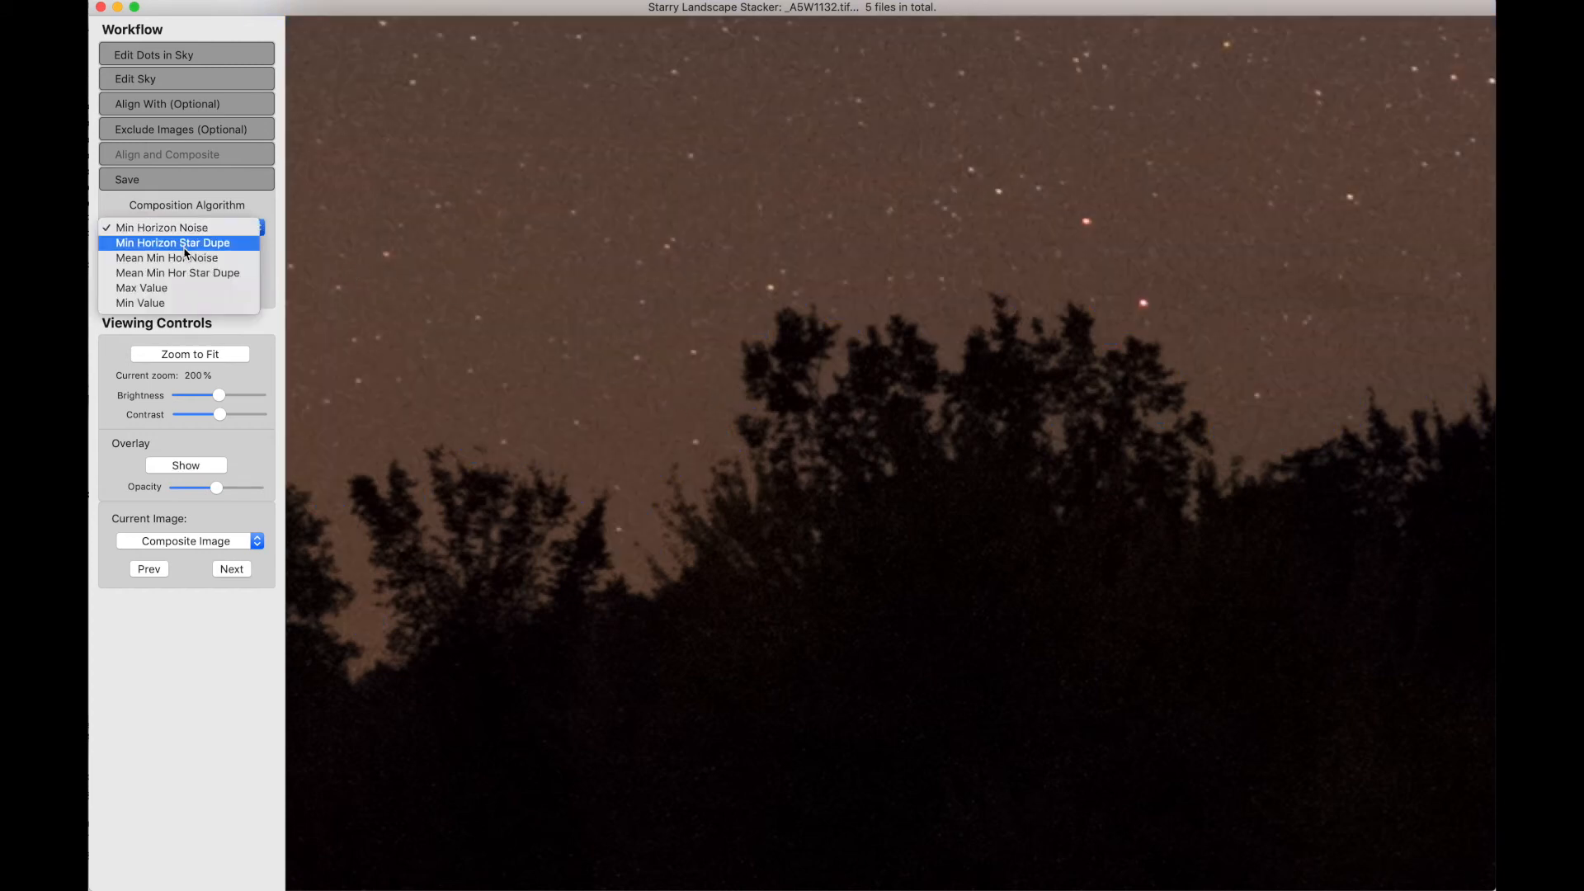
pyautogui.click(185, 243)
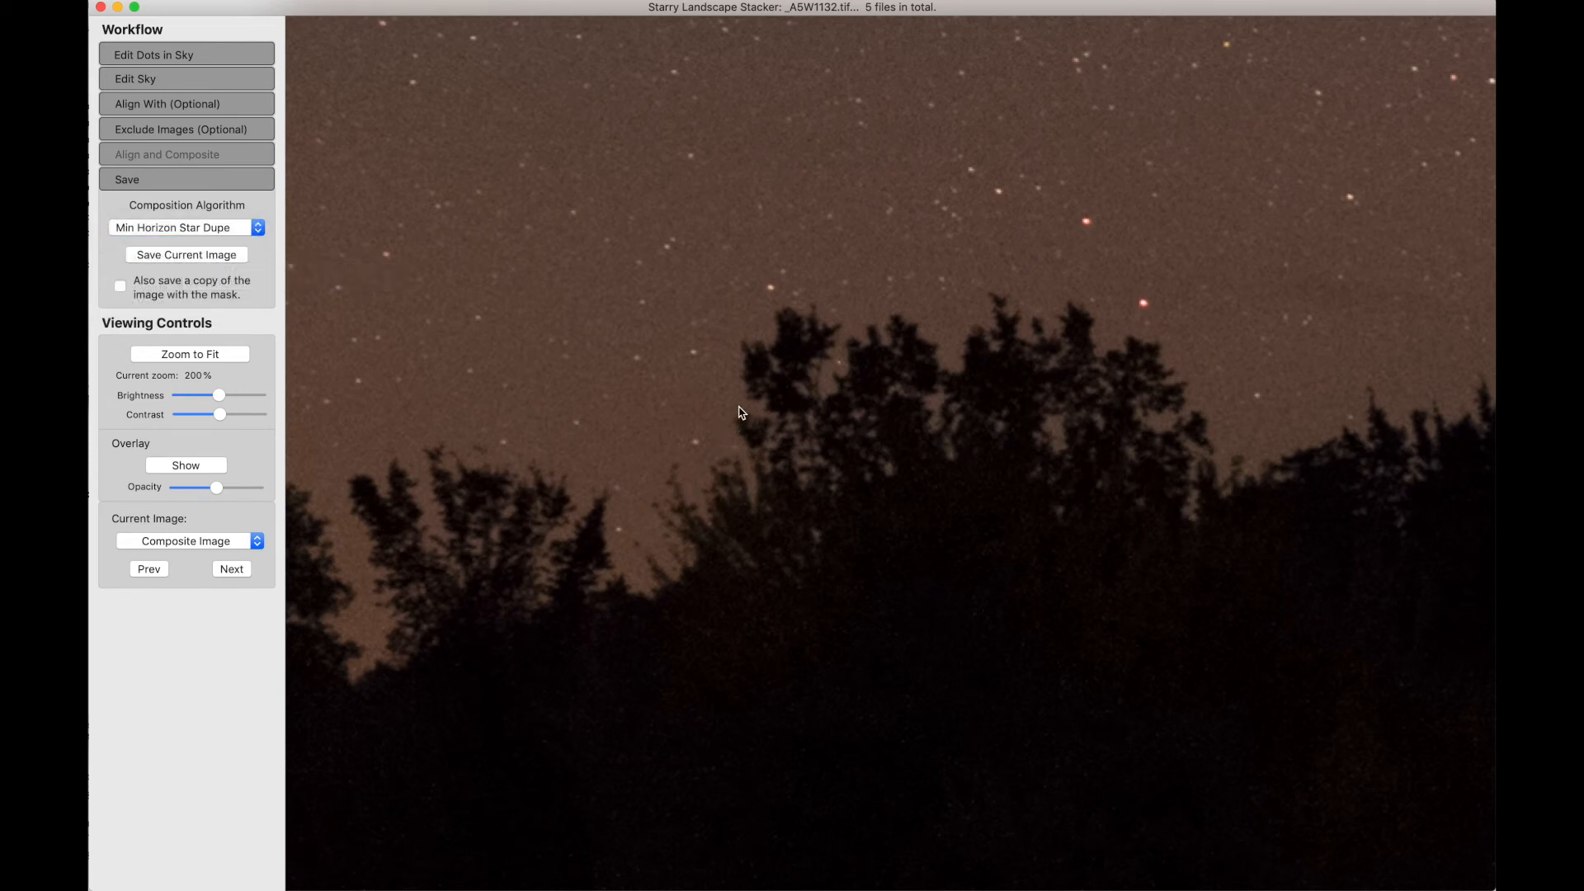
# Examine the tree line in the Min Horizon Star Dupe composite as far as the two tall conifers, viewing them at 500%.
pyautogui.hscroll(3, 776, 424)
pyautogui.hscroll(8, 776, 424)
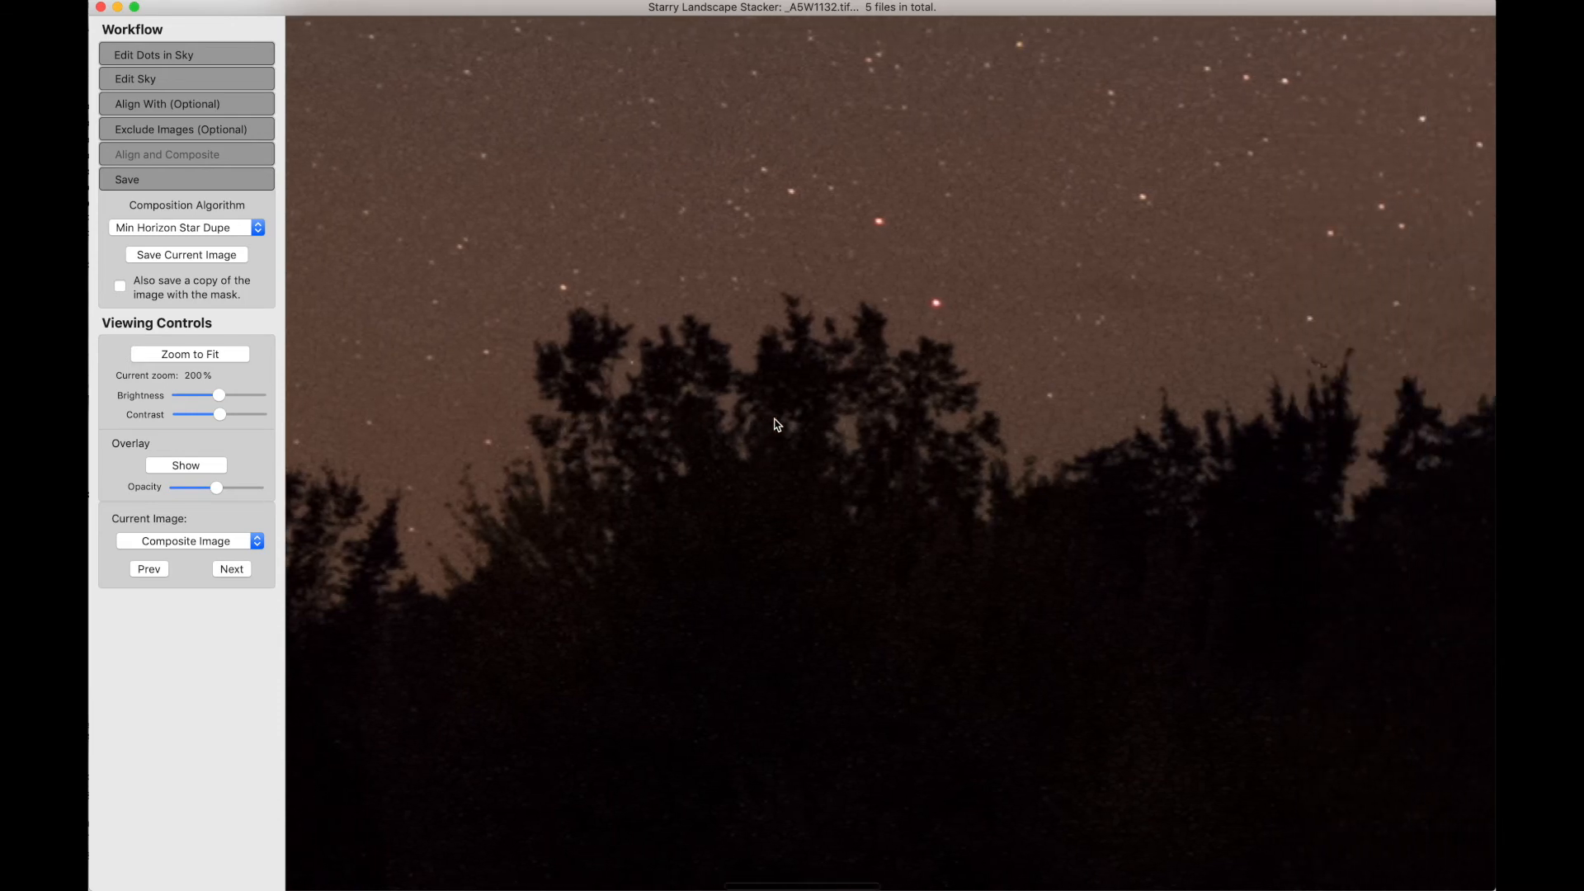
pyautogui.hscroll(7, 776, 424)
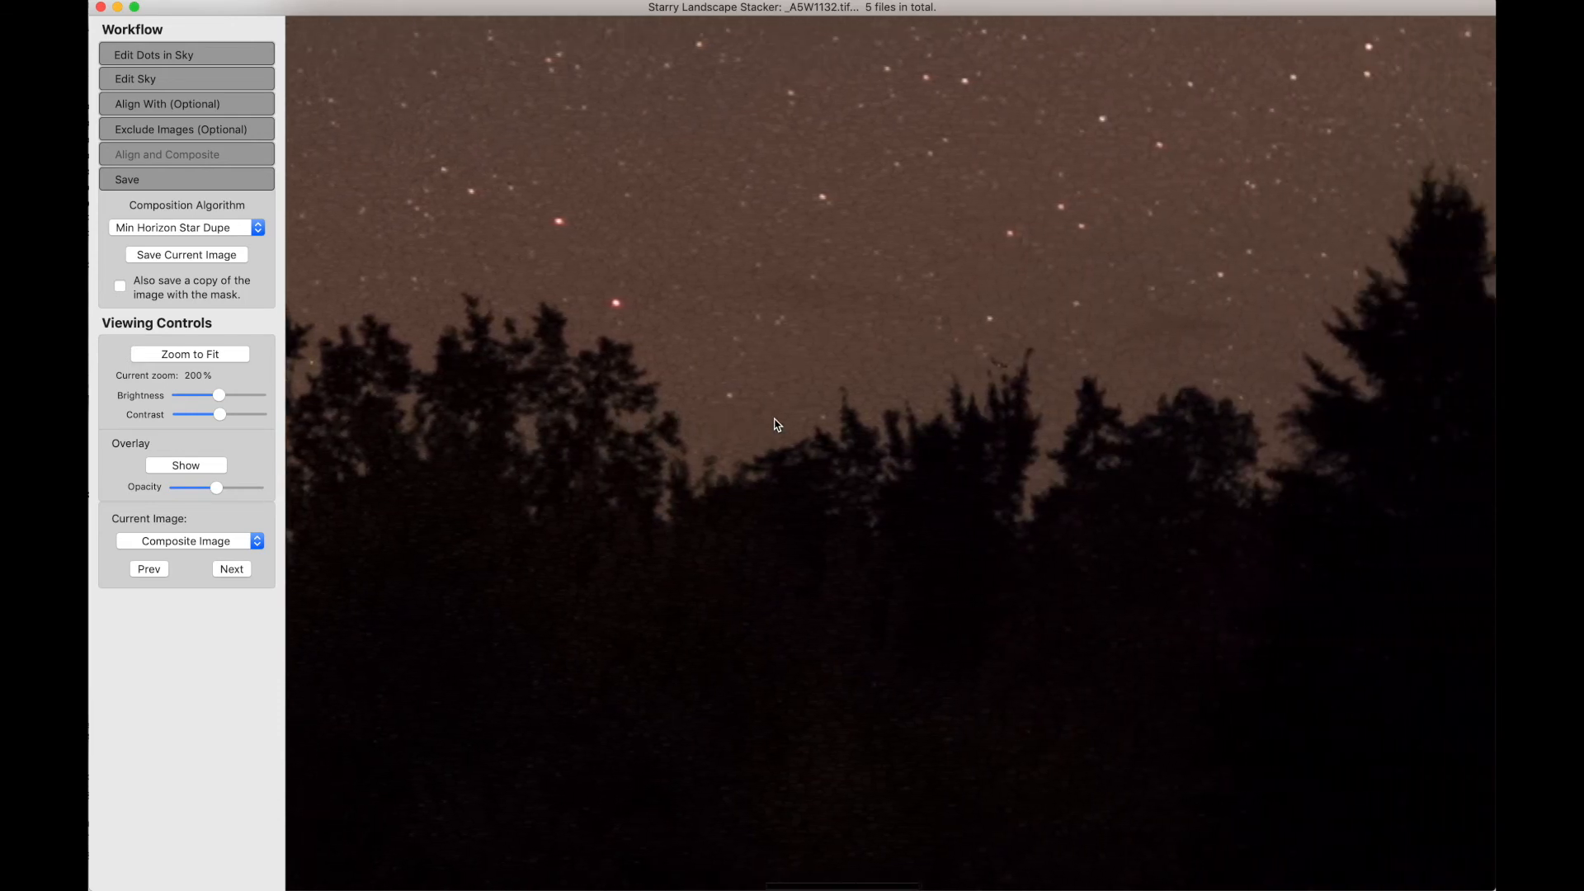
pyautogui.hscroll(7, 776, 424)
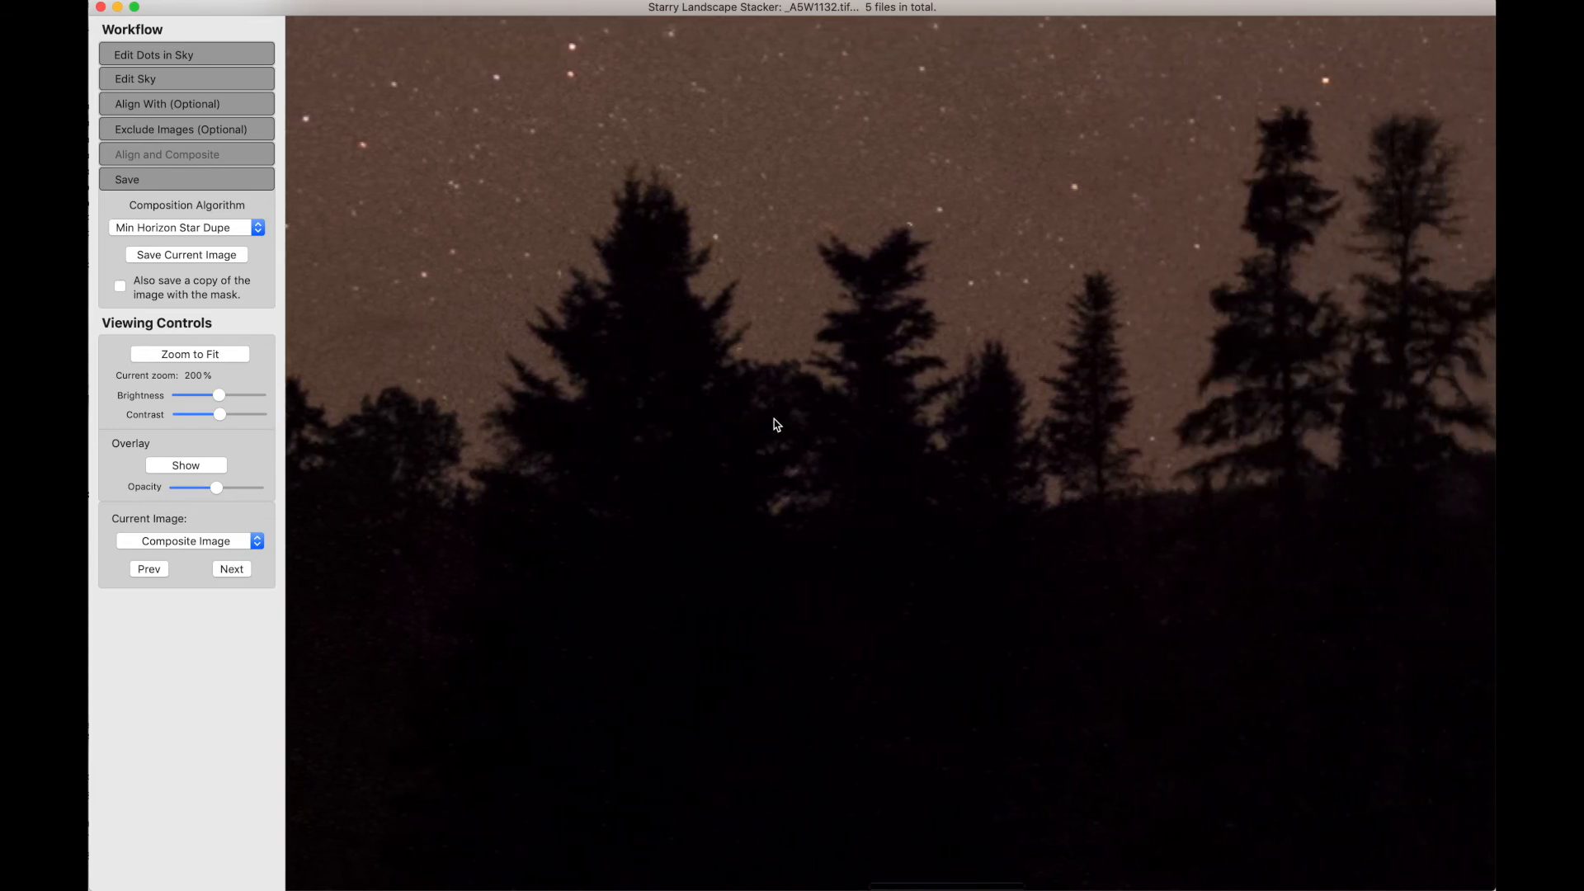
pyautogui.hscroll(7, 776, 424)
pyautogui.hscroll(-3, 773, 425)
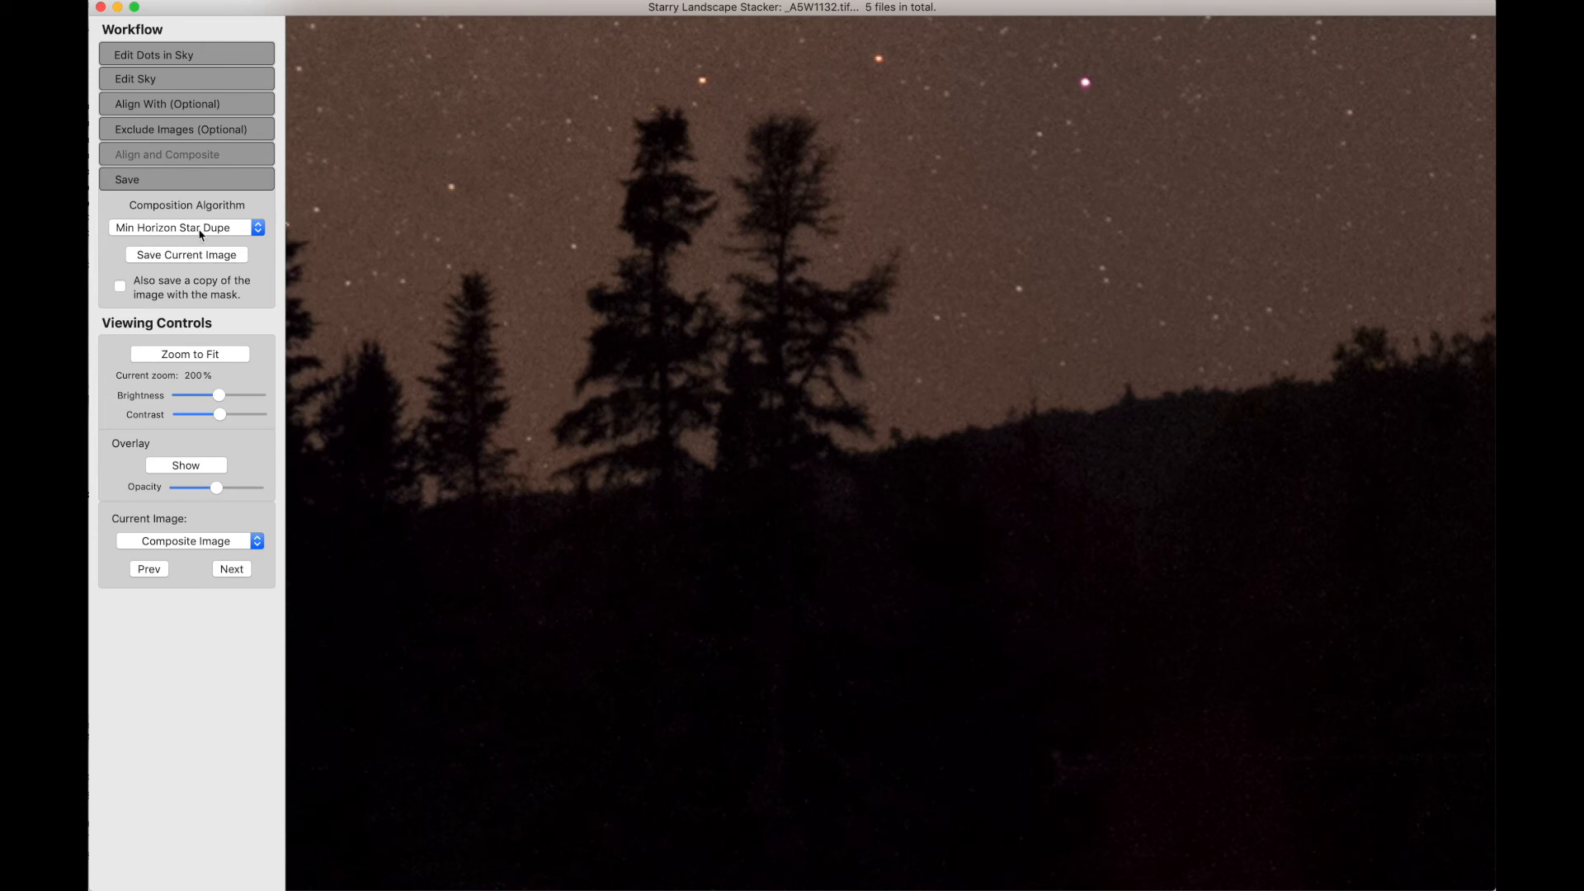
pyautogui.moveTo(198, 237)
pyautogui.scroll(3, 582, 363)
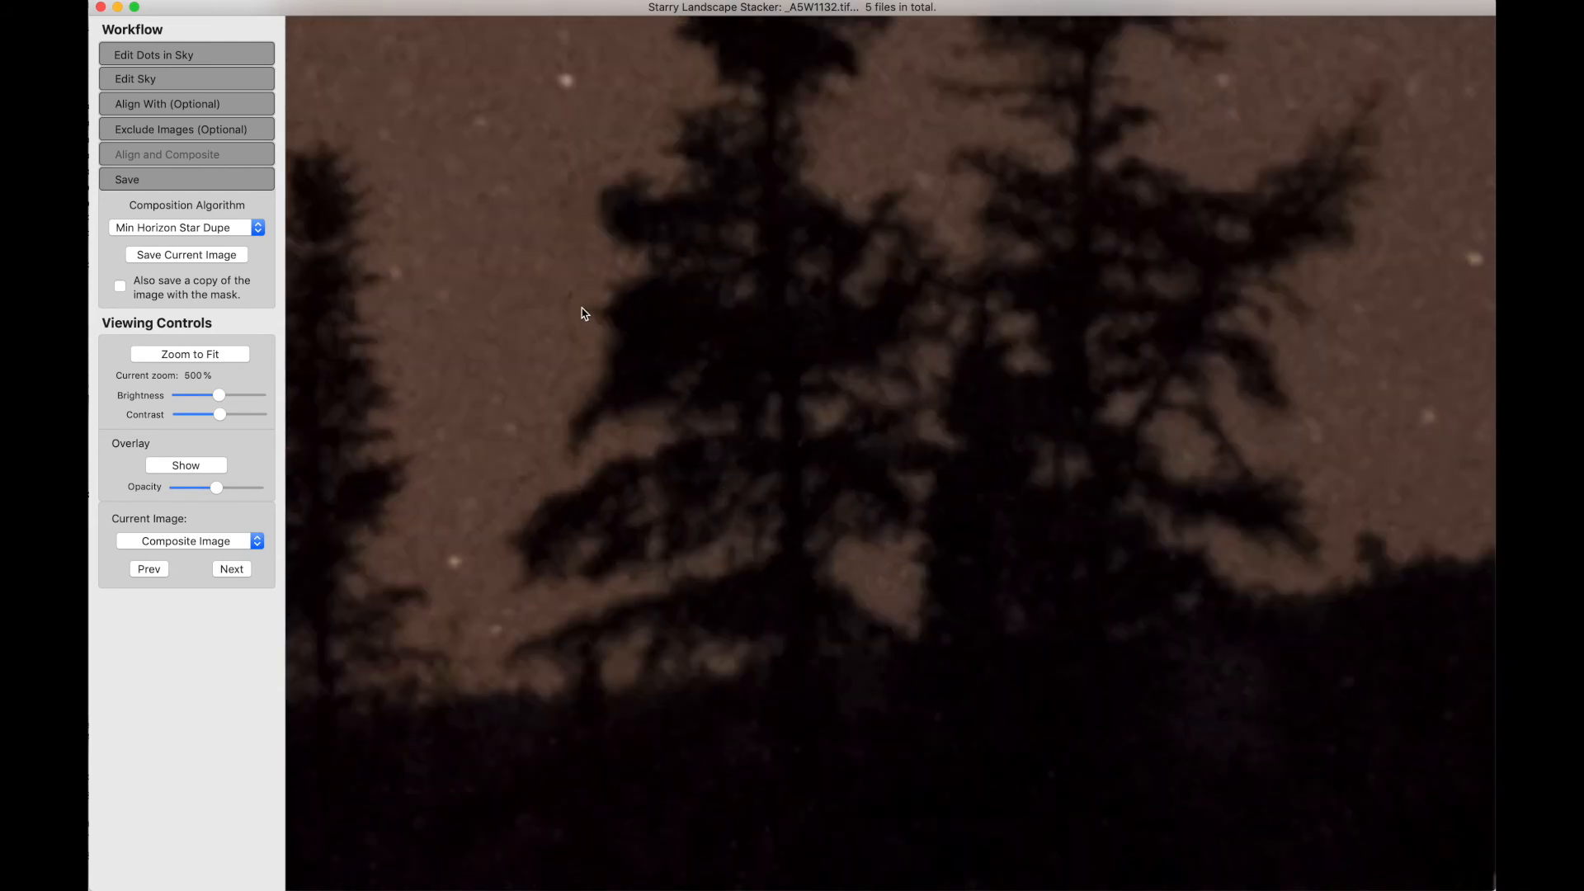
# Alternate between Min Horizon Noise and Min Horizon Star Dupe to compare noise and star duplication around the two tall conifers.
pyautogui.click(208, 230)
pyautogui.click(203, 214)
pyautogui.click(202, 232)
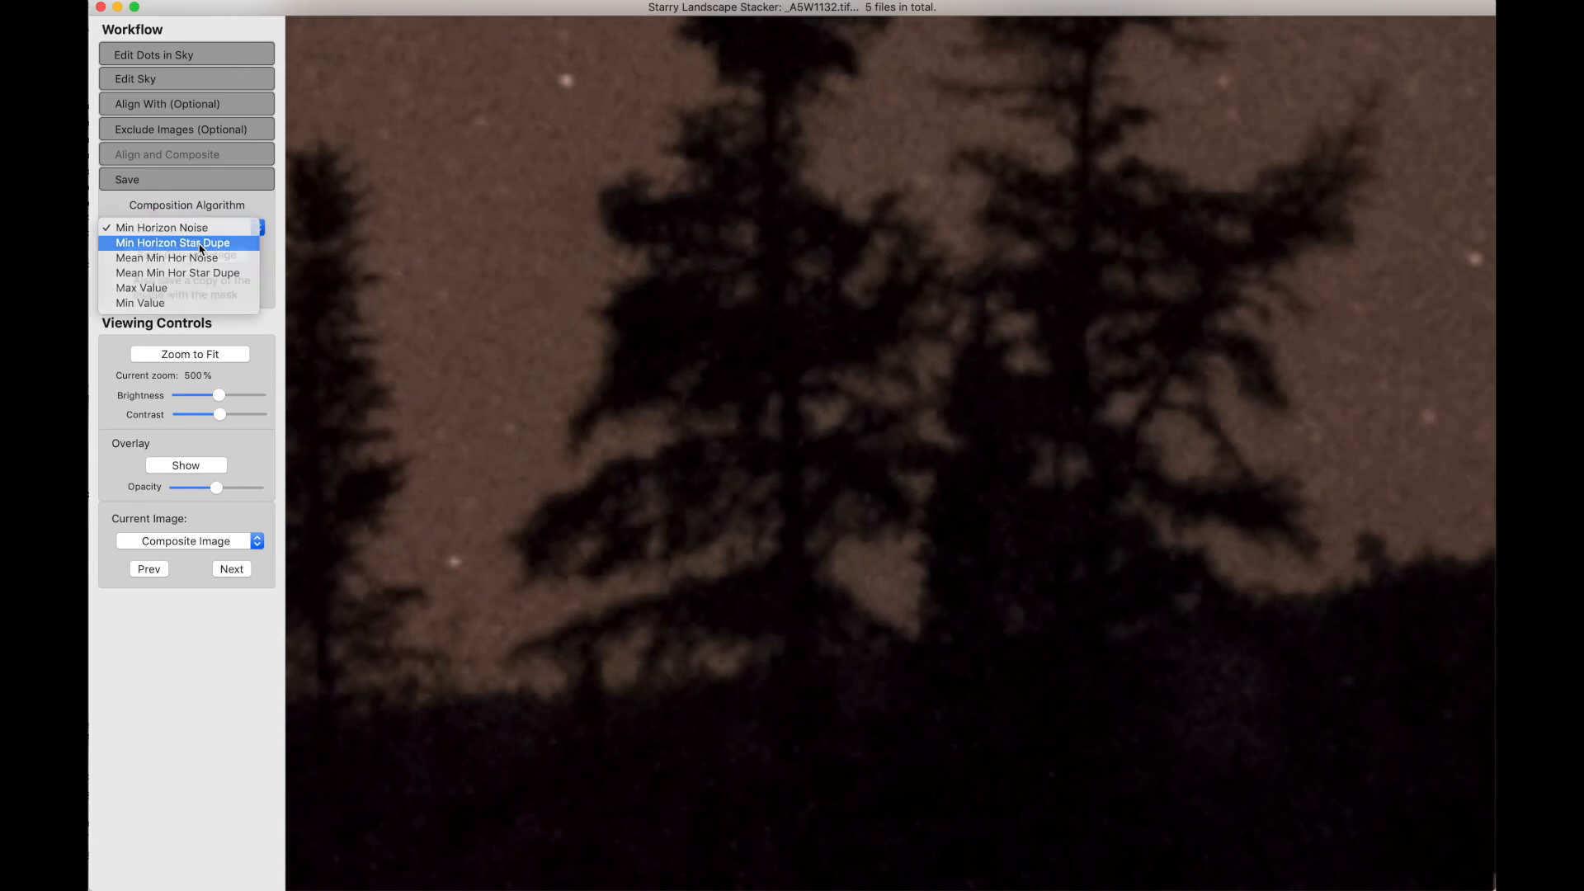
pyautogui.click(201, 246)
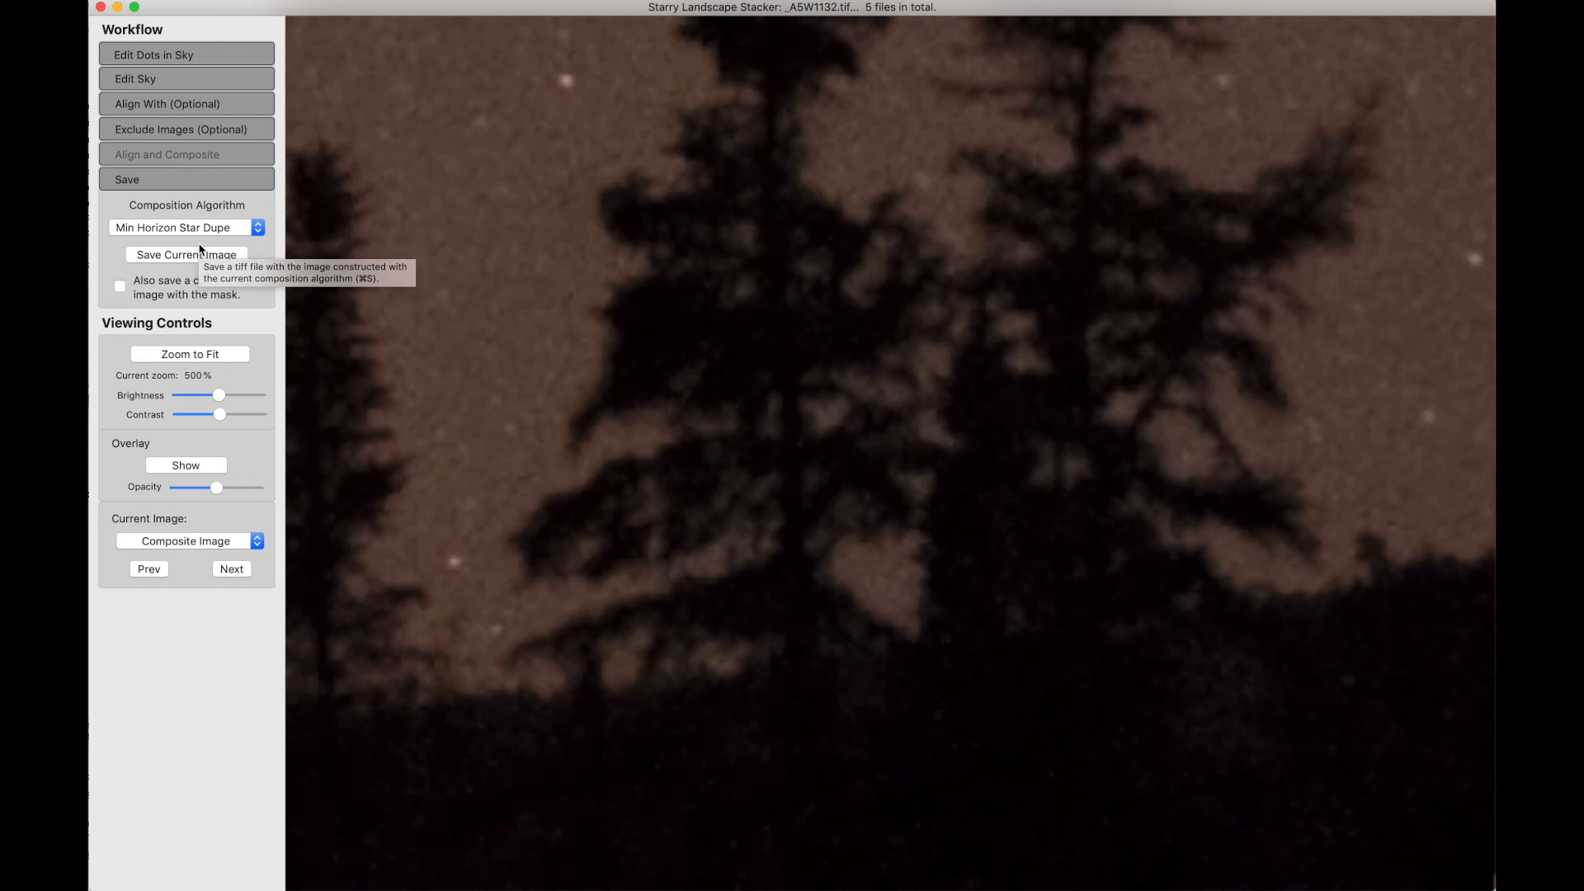
pyautogui.click(198, 231)
pyautogui.click(197, 221)
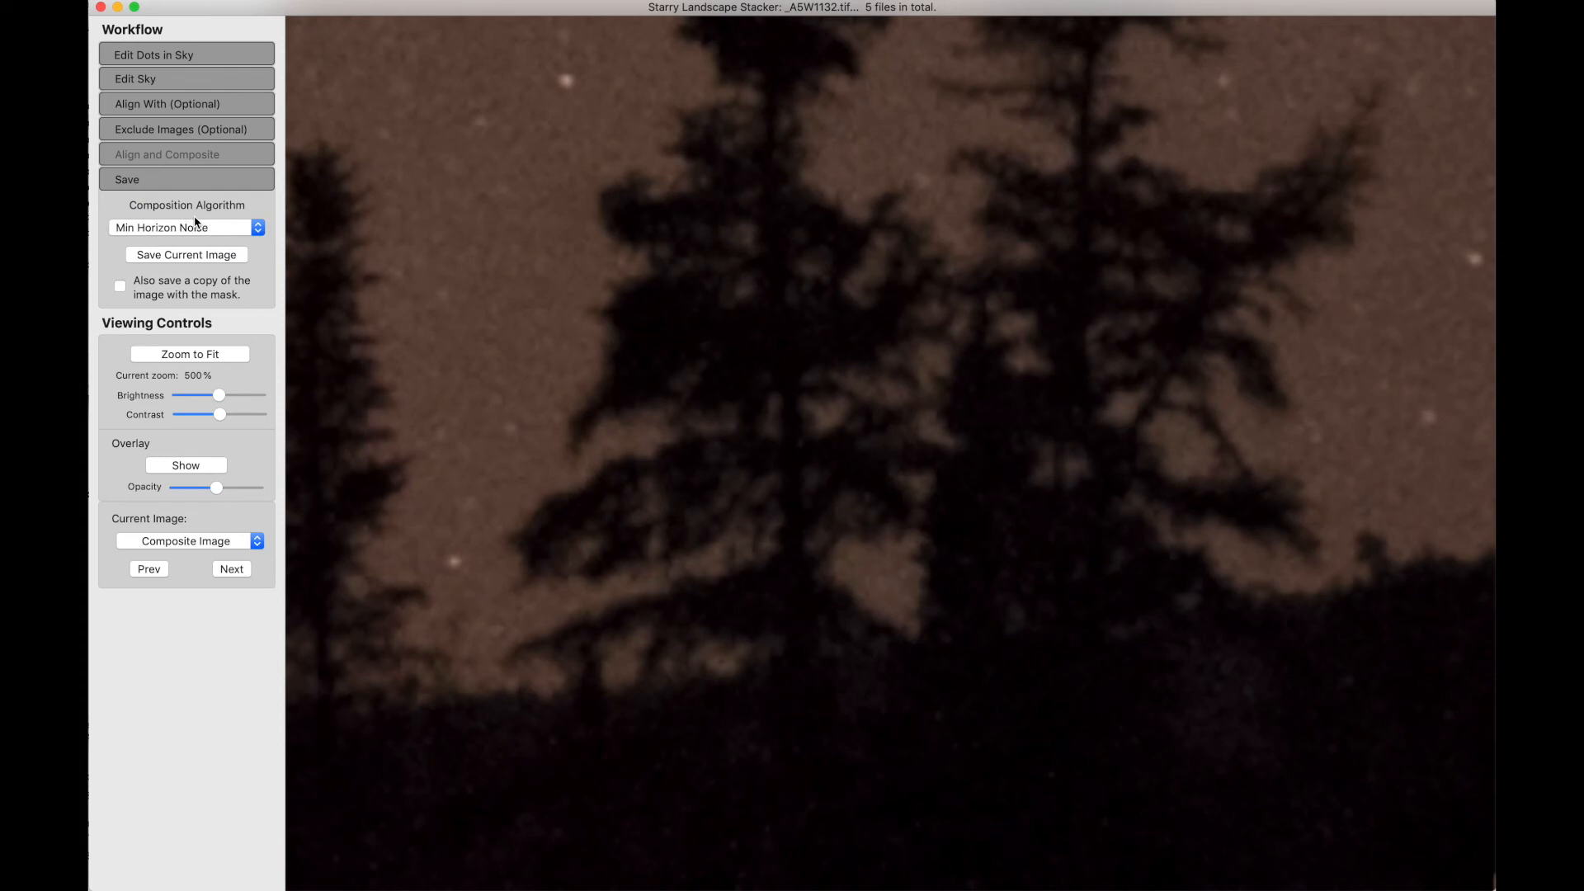
pyautogui.click(196, 223)
pyautogui.click(198, 242)
pyautogui.moveTo(197, 231)
pyautogui.click(198, 233)
pyautogui.click(197, 221)
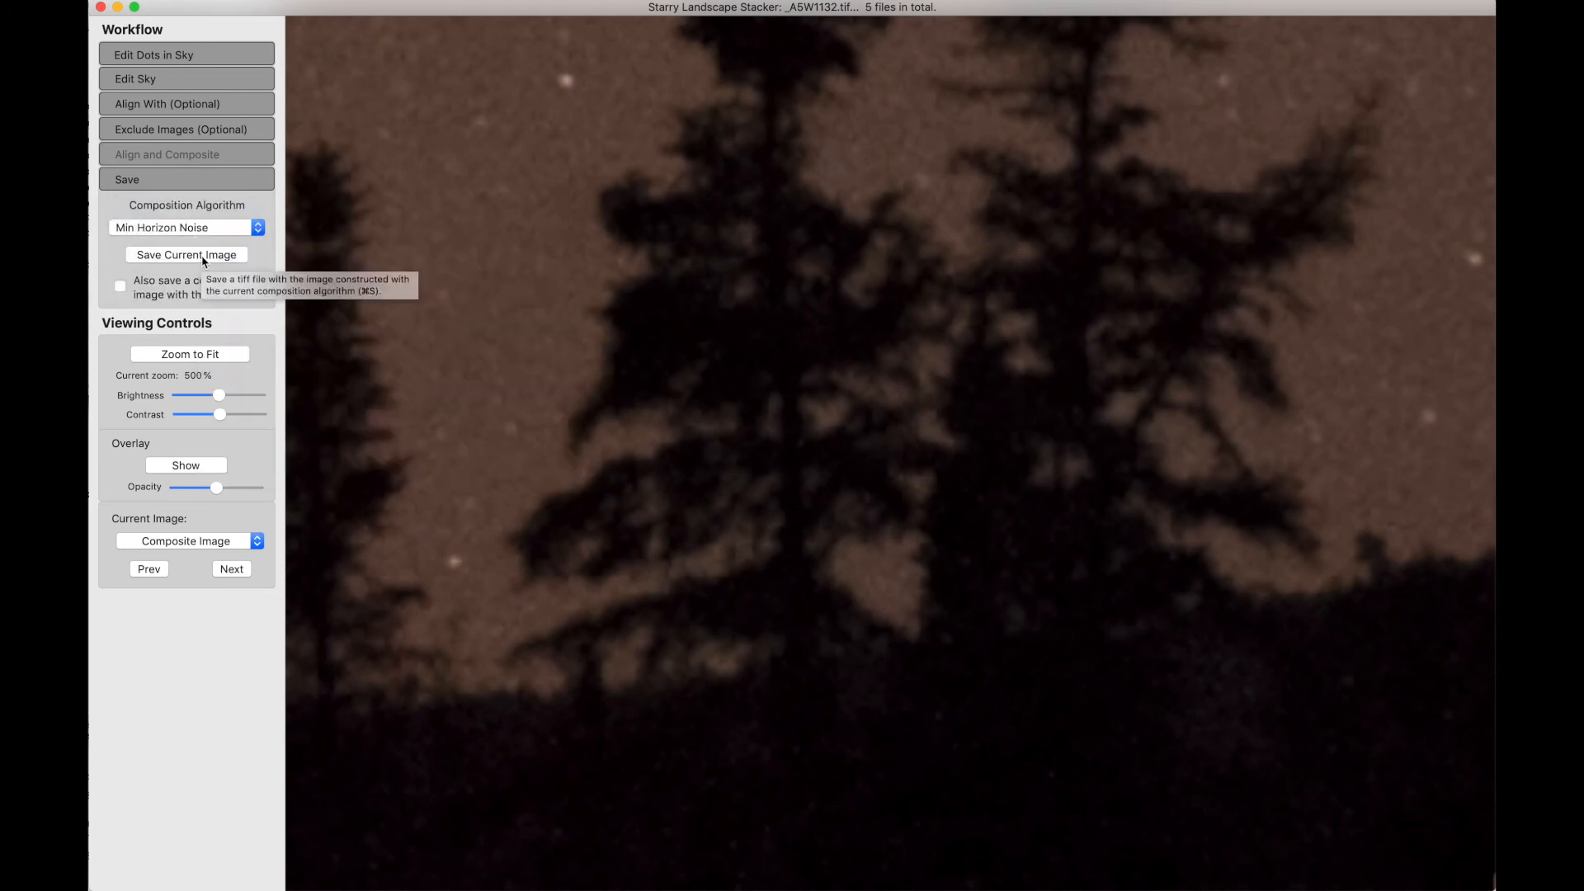
pyautogui.click(201, 230)
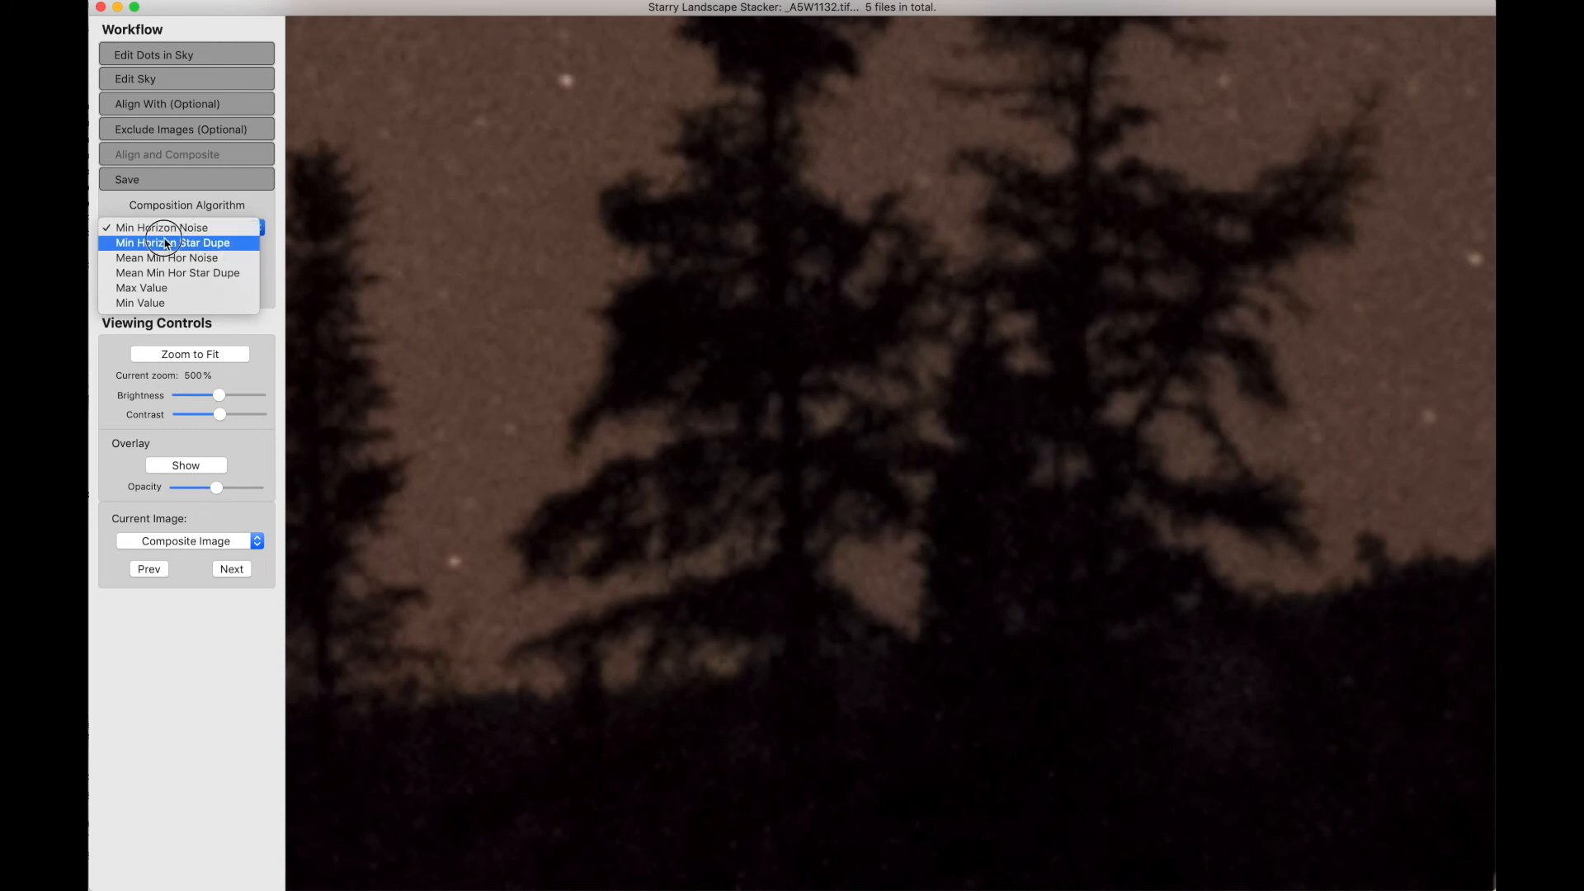
pyautogui.click(201, 242)
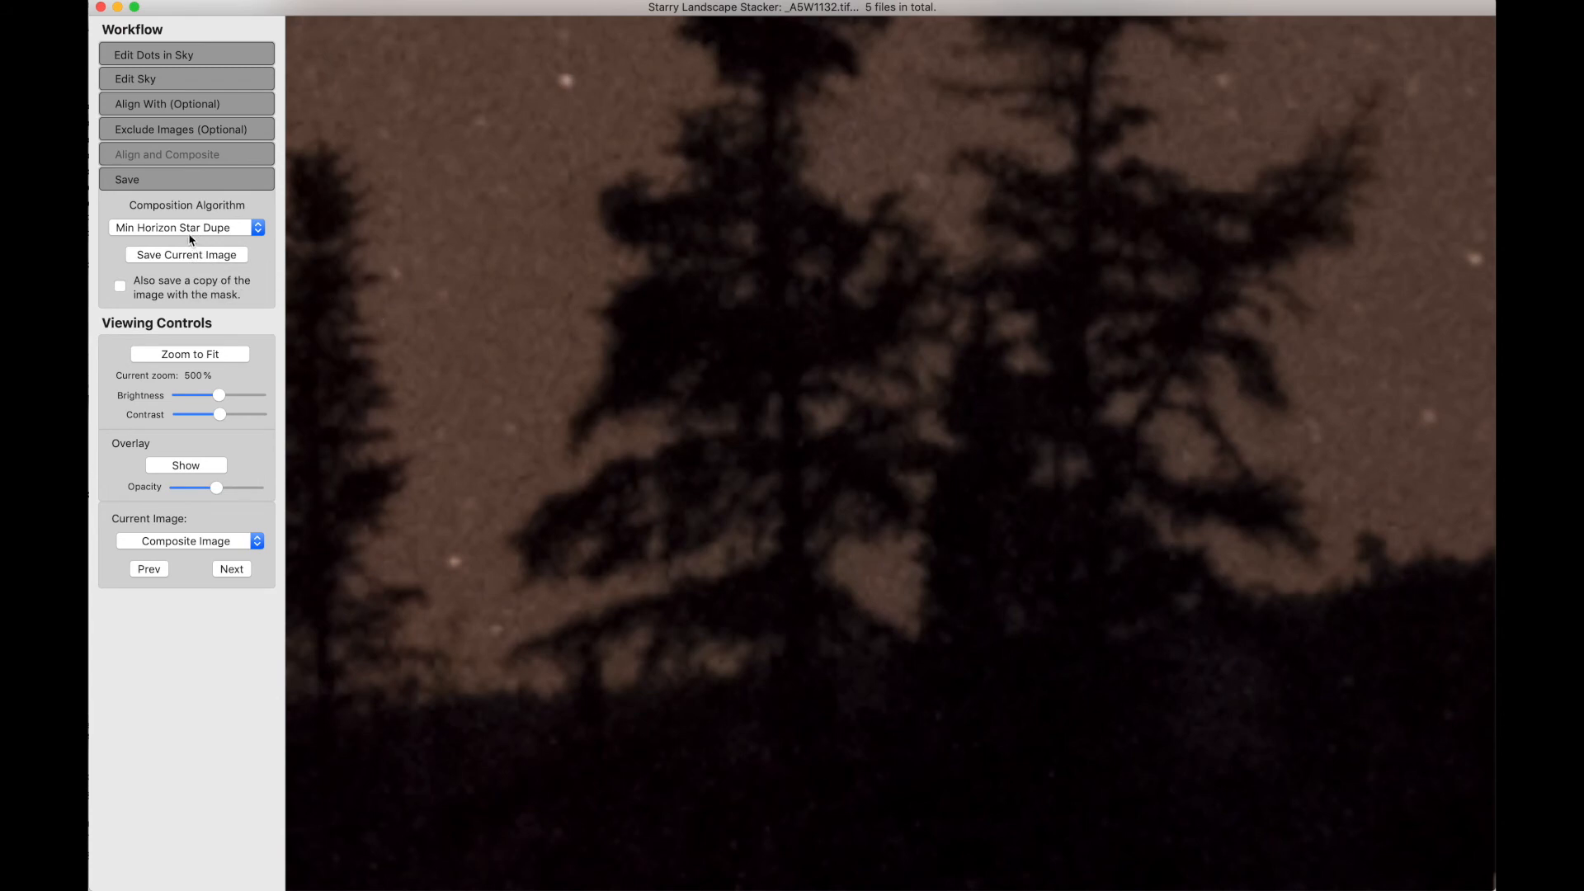
# Preview the composite with the Mean Min Hor Noise and Mean Min Hor Star Dupe algorithms.
pyautogui.moveTo(189, 238)
pyautogui.click(198, 235)
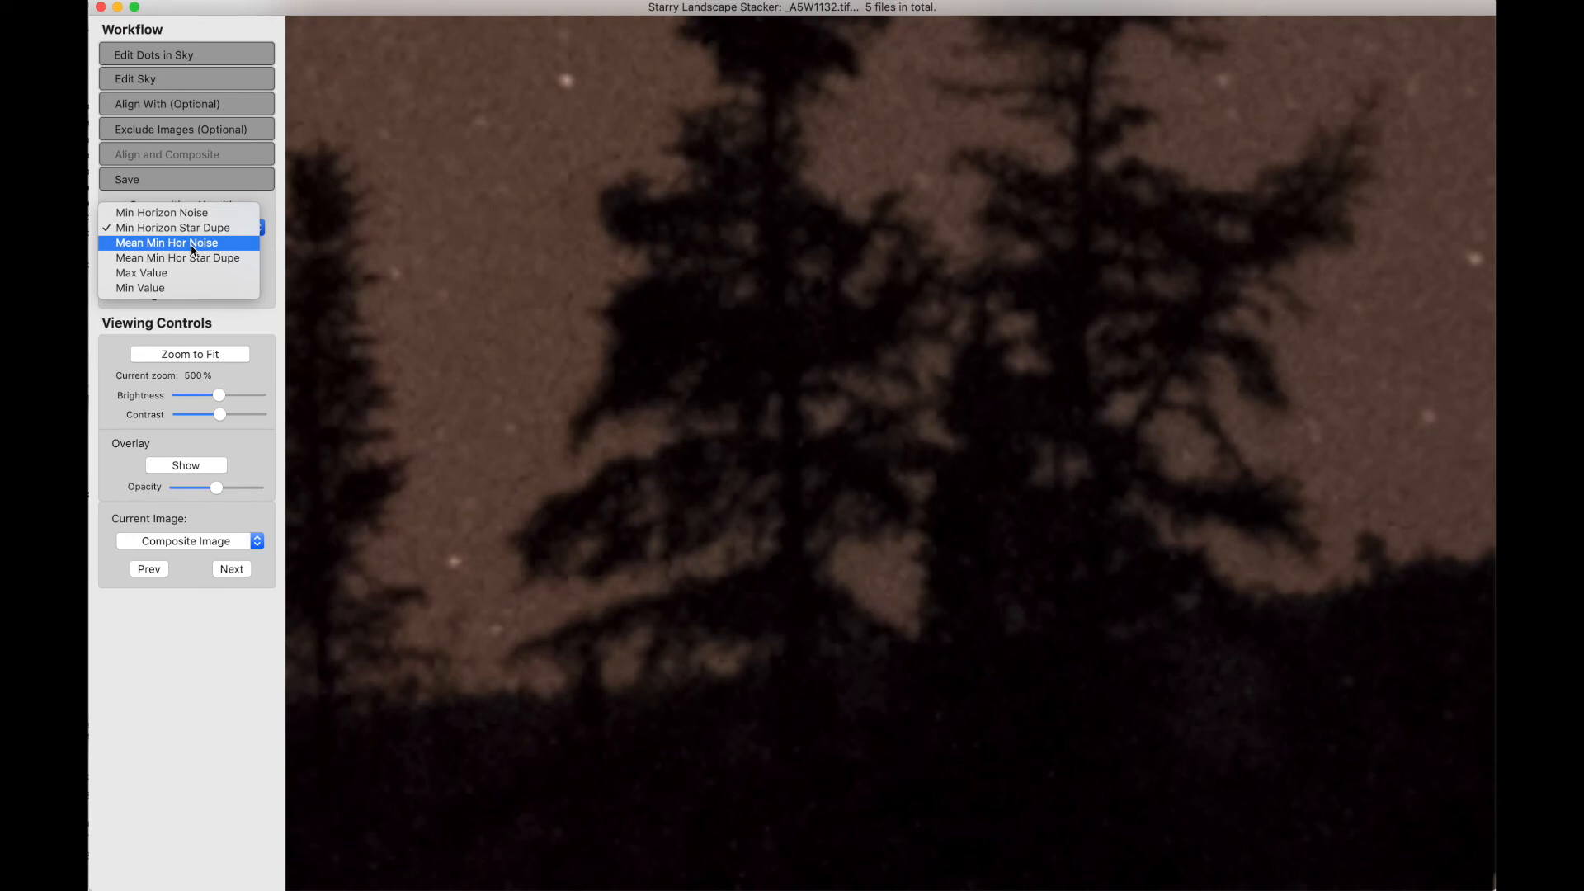
pyautogui.click(193, 246)
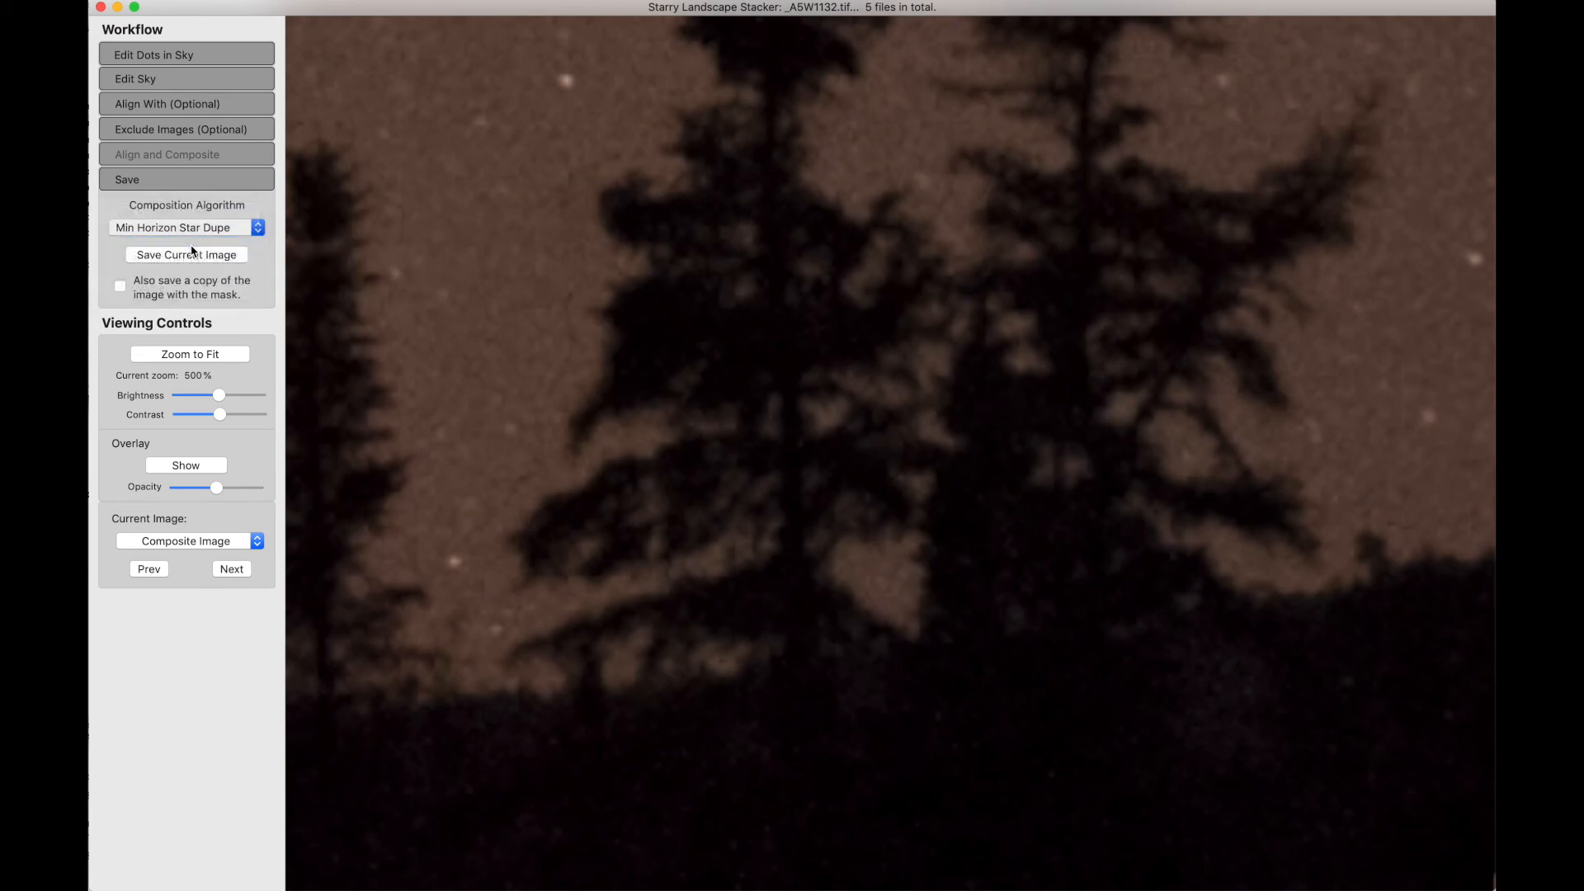
pyautogui.click(195, 231)
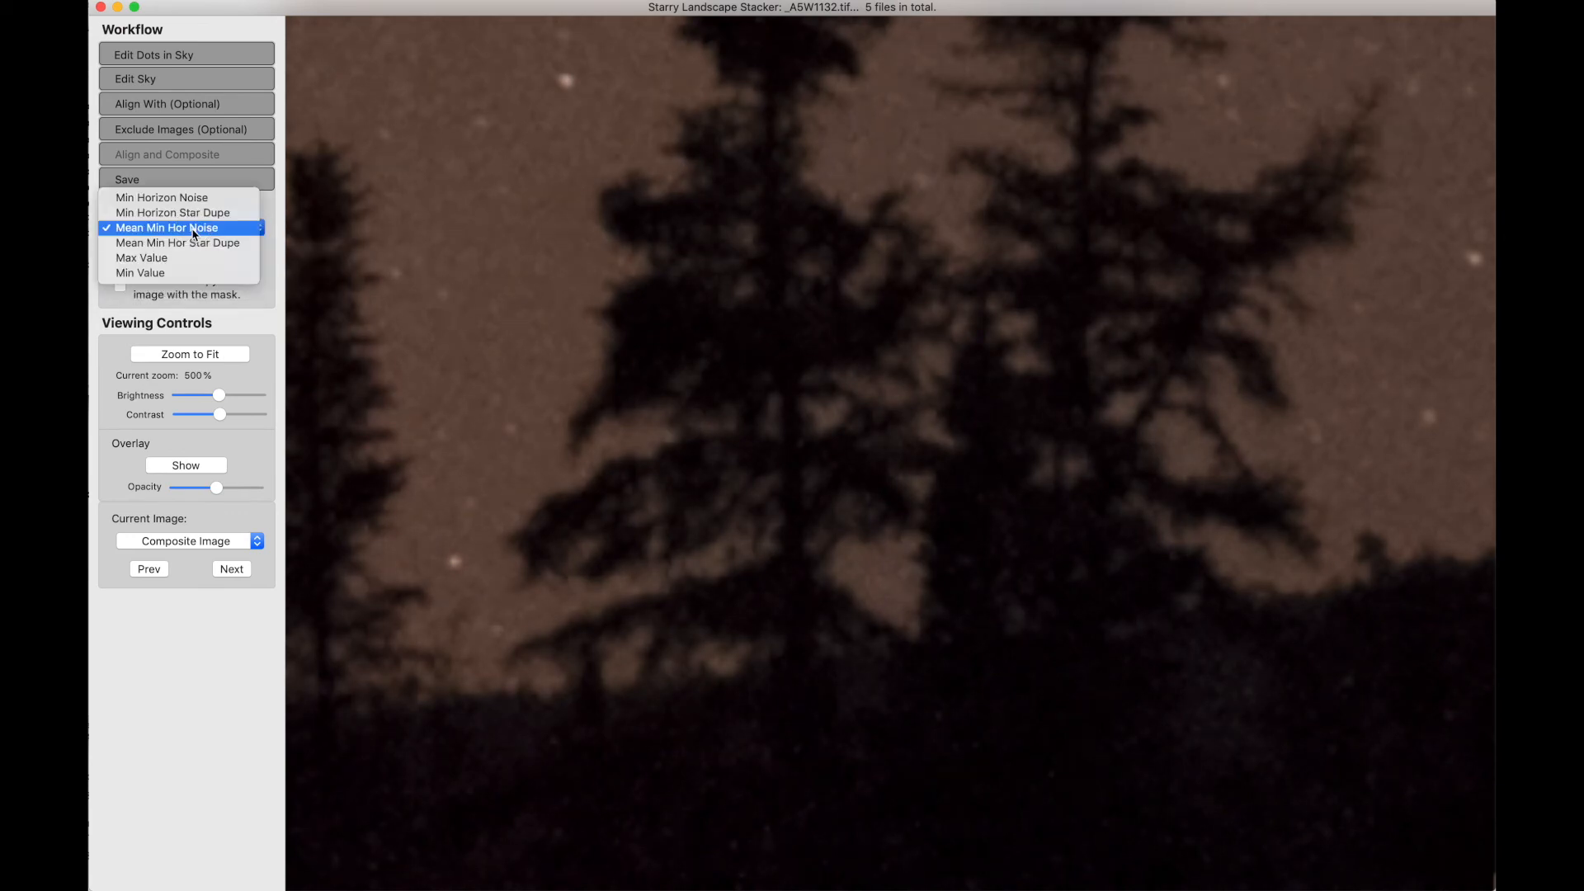
pyautogui.click(188, 244)
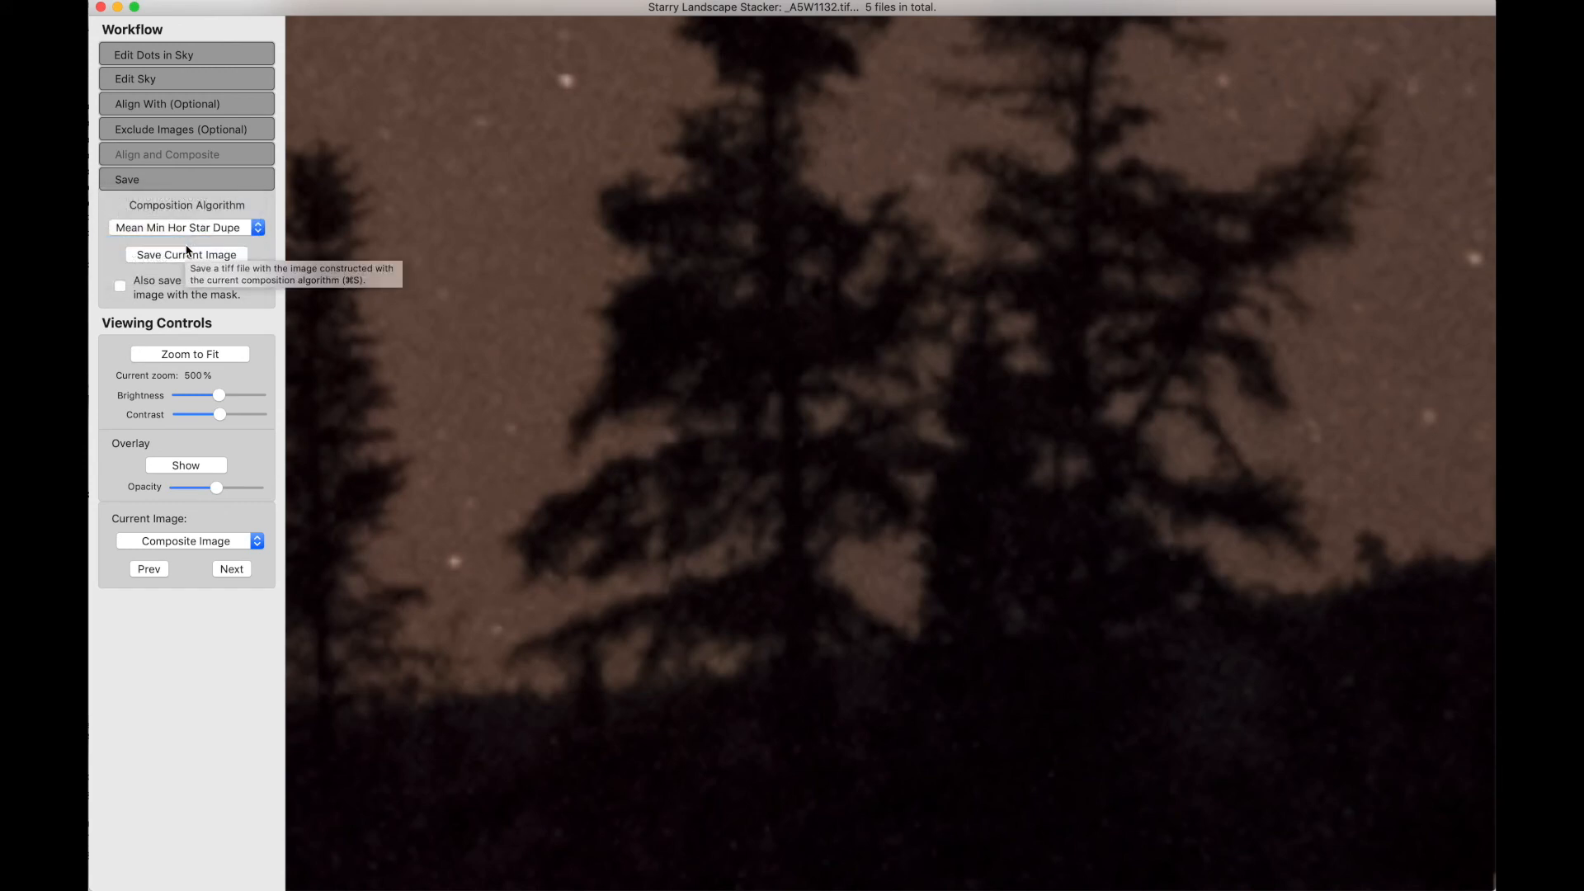
# Preview the composite with the Min Horizon Noise, Max Value and Min Value algorithms, around the conifers and across the whole image.
pyautogui.click(200, 230)
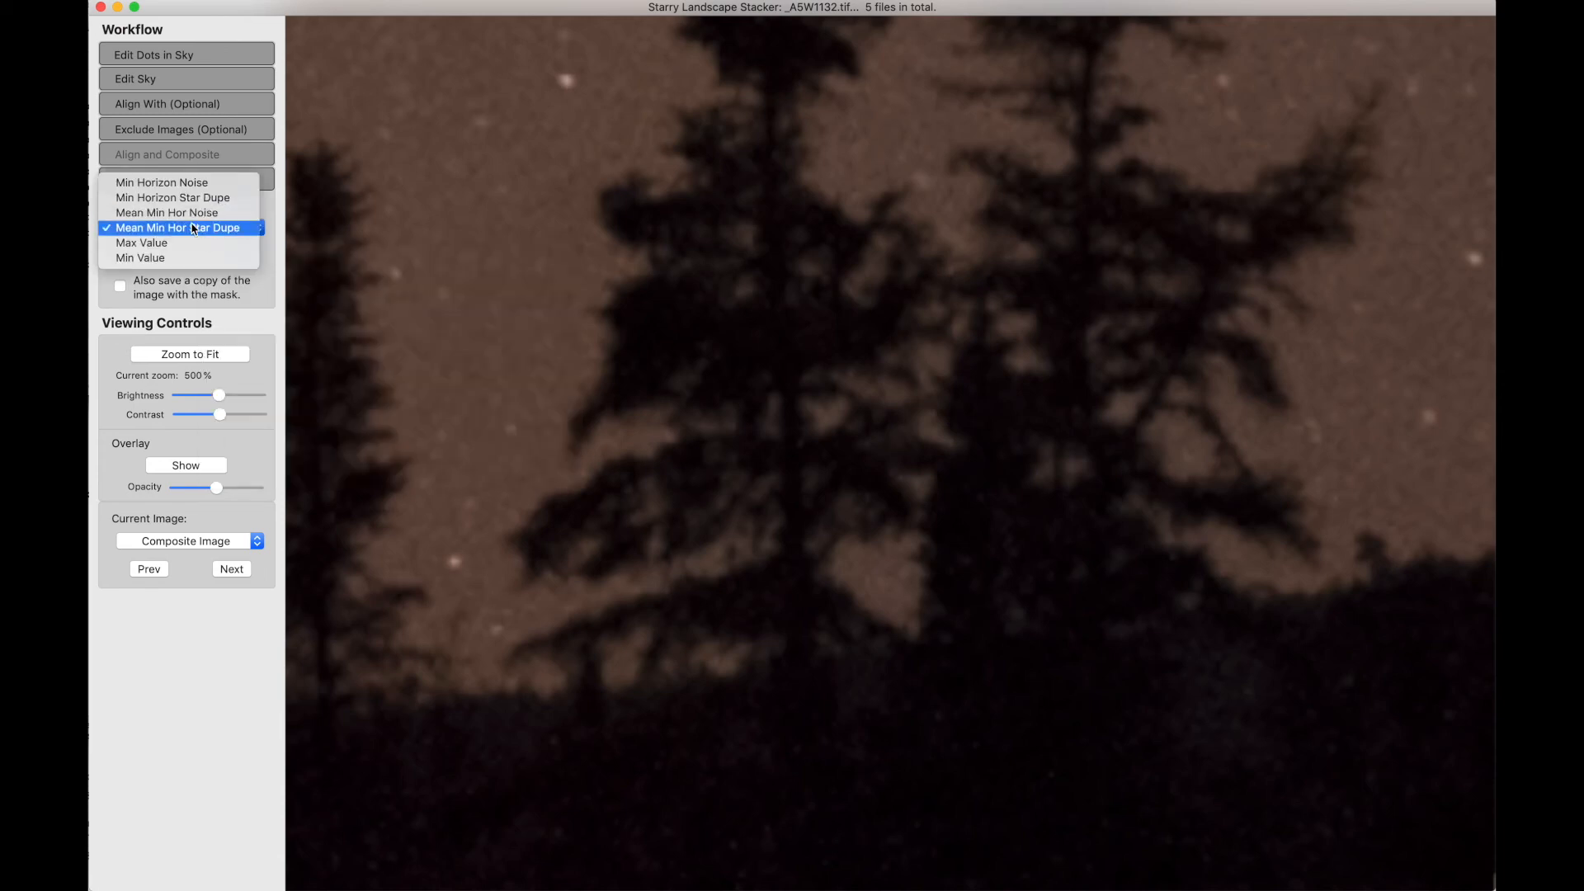
pyautogui.click(178, 183)
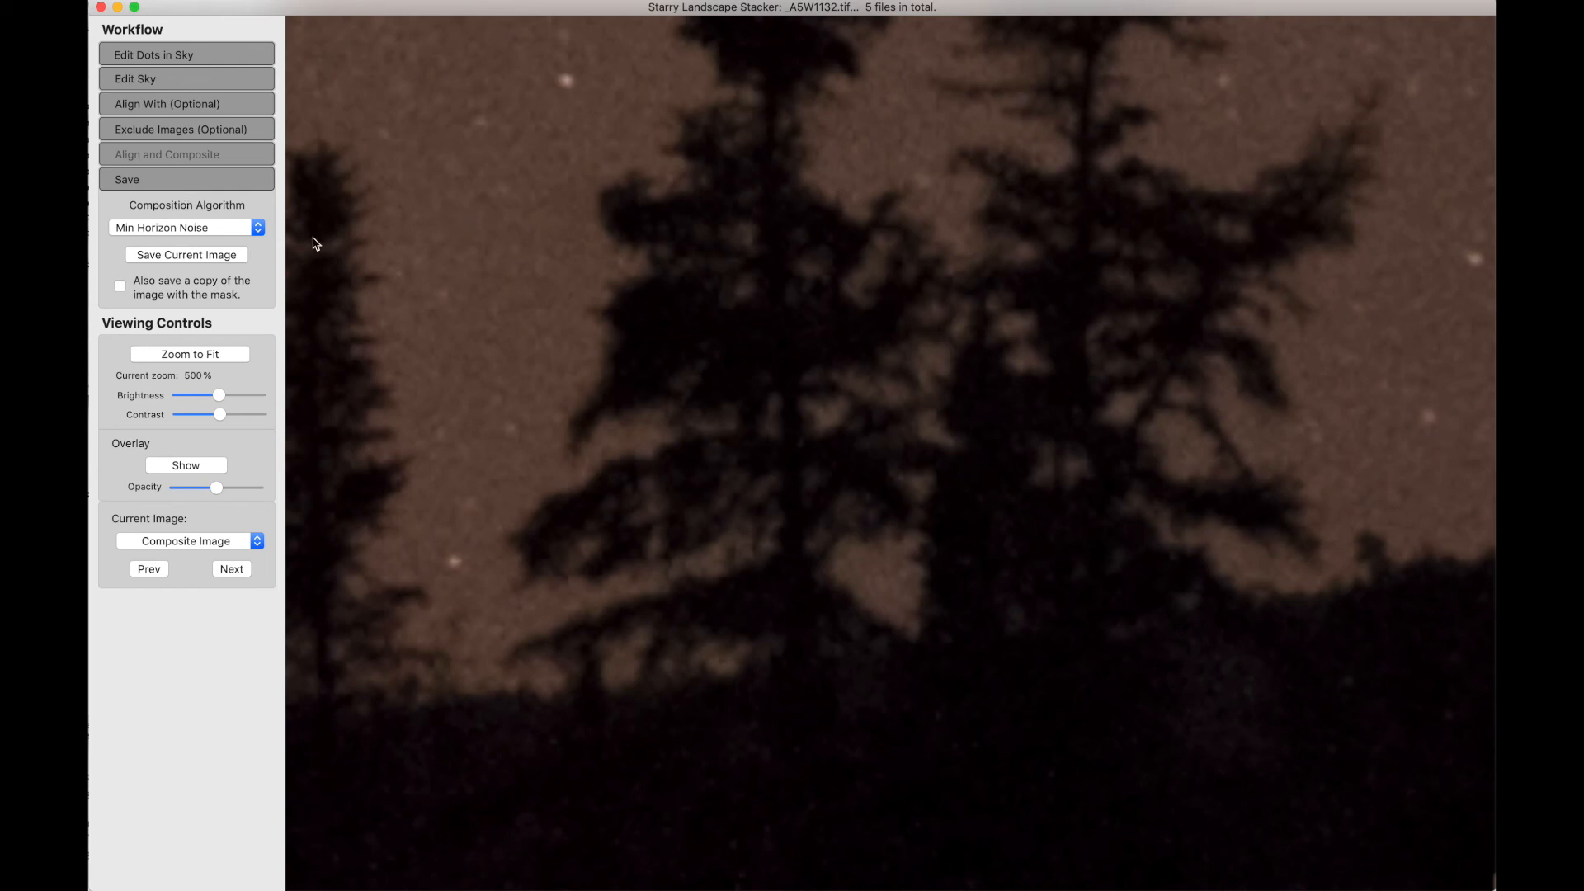
pyautogui.click(201, 230)
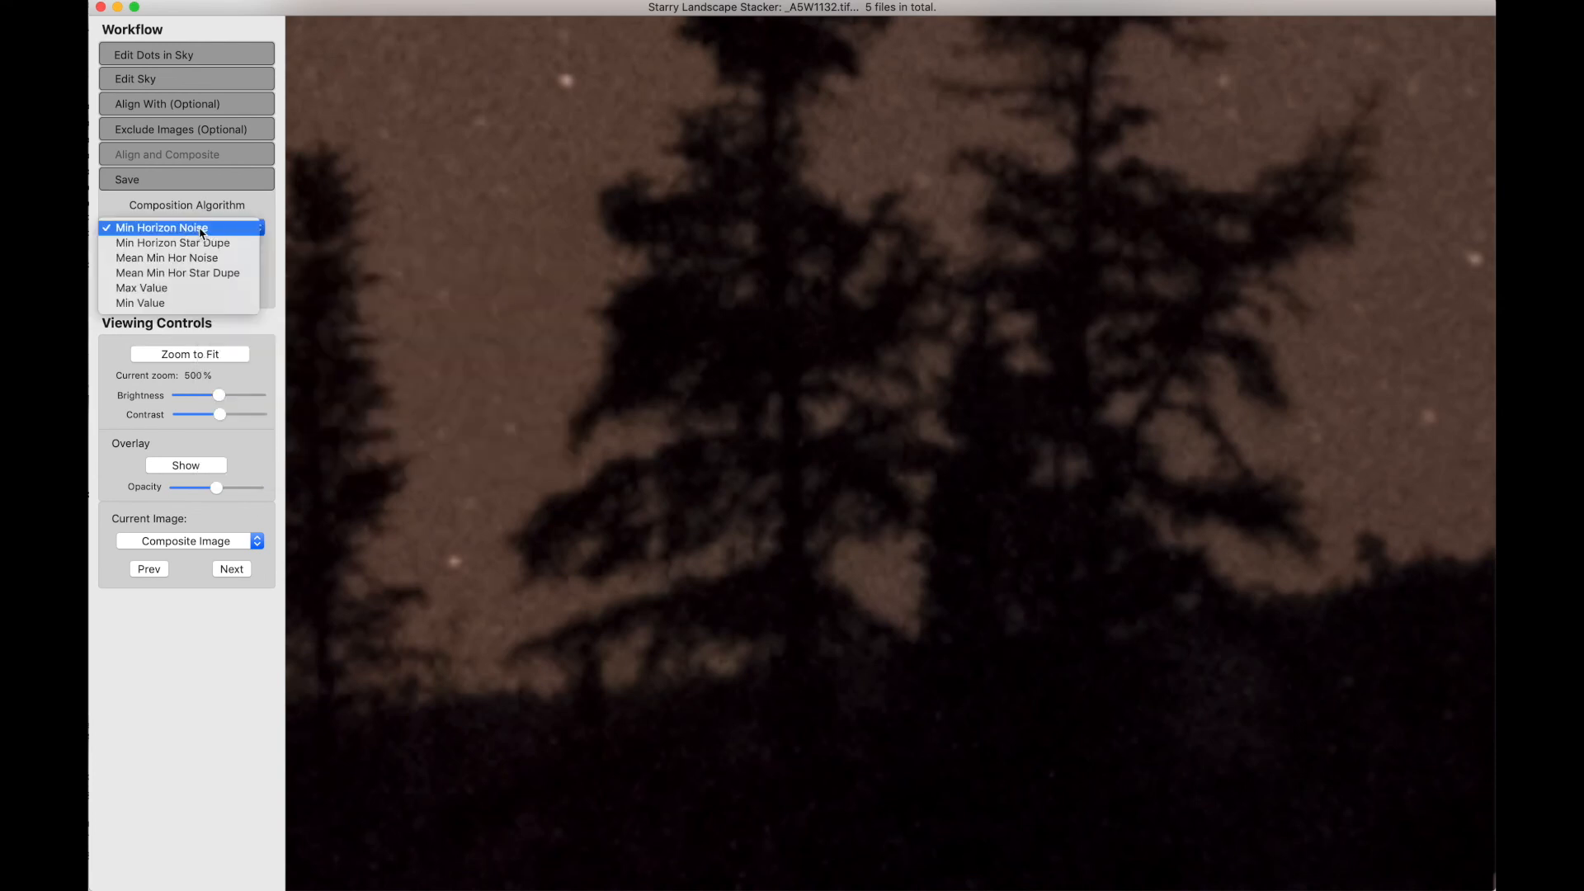
pyautogui.click(198, 288)
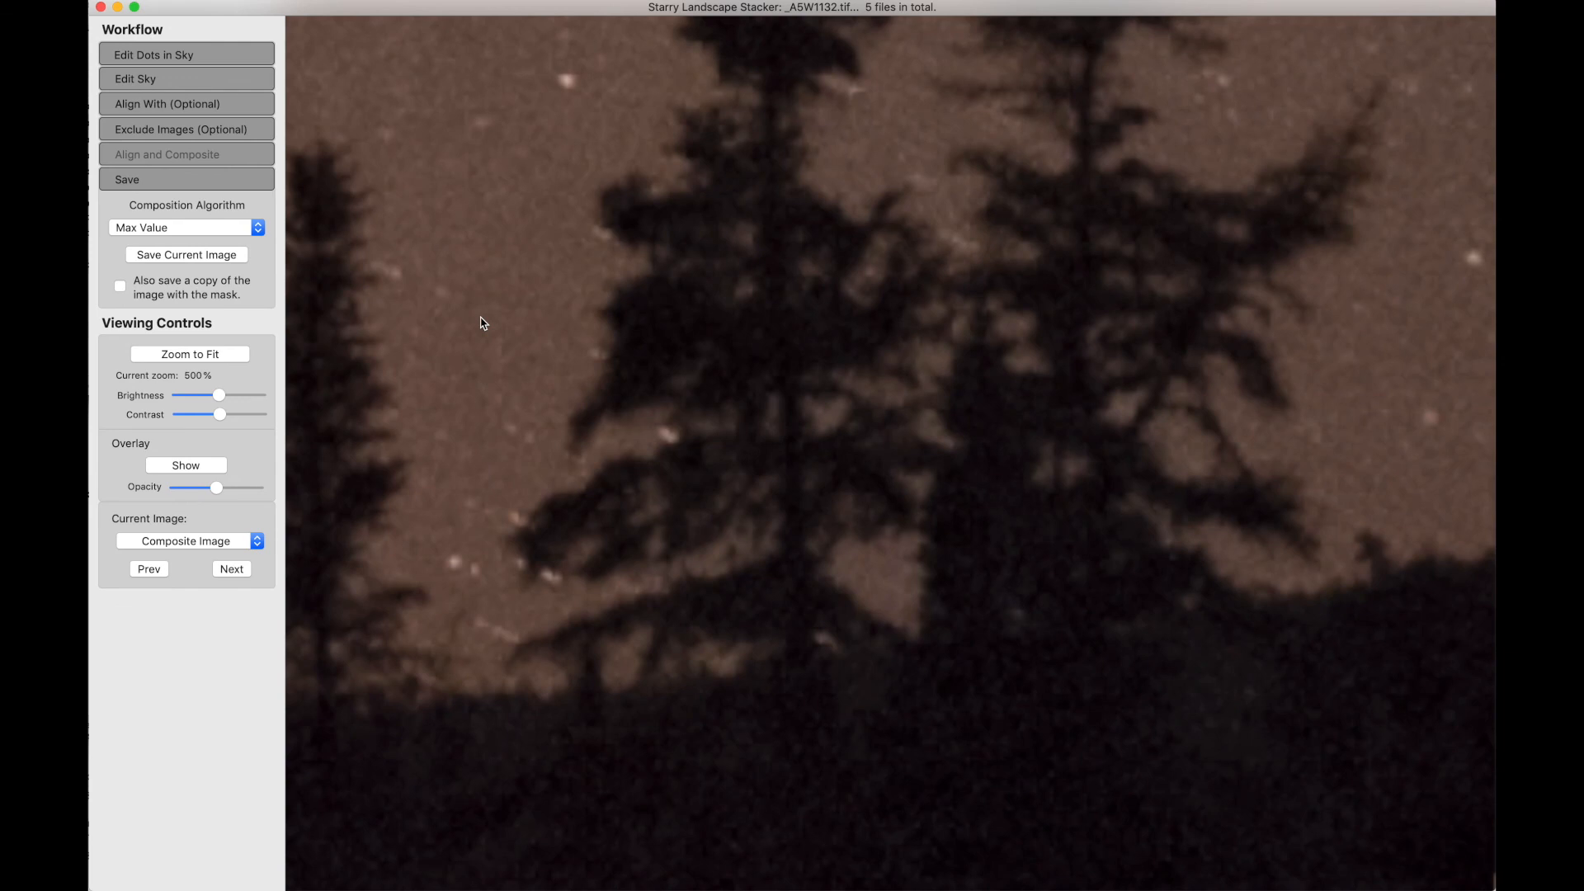
pyautogui.click(548, 523)
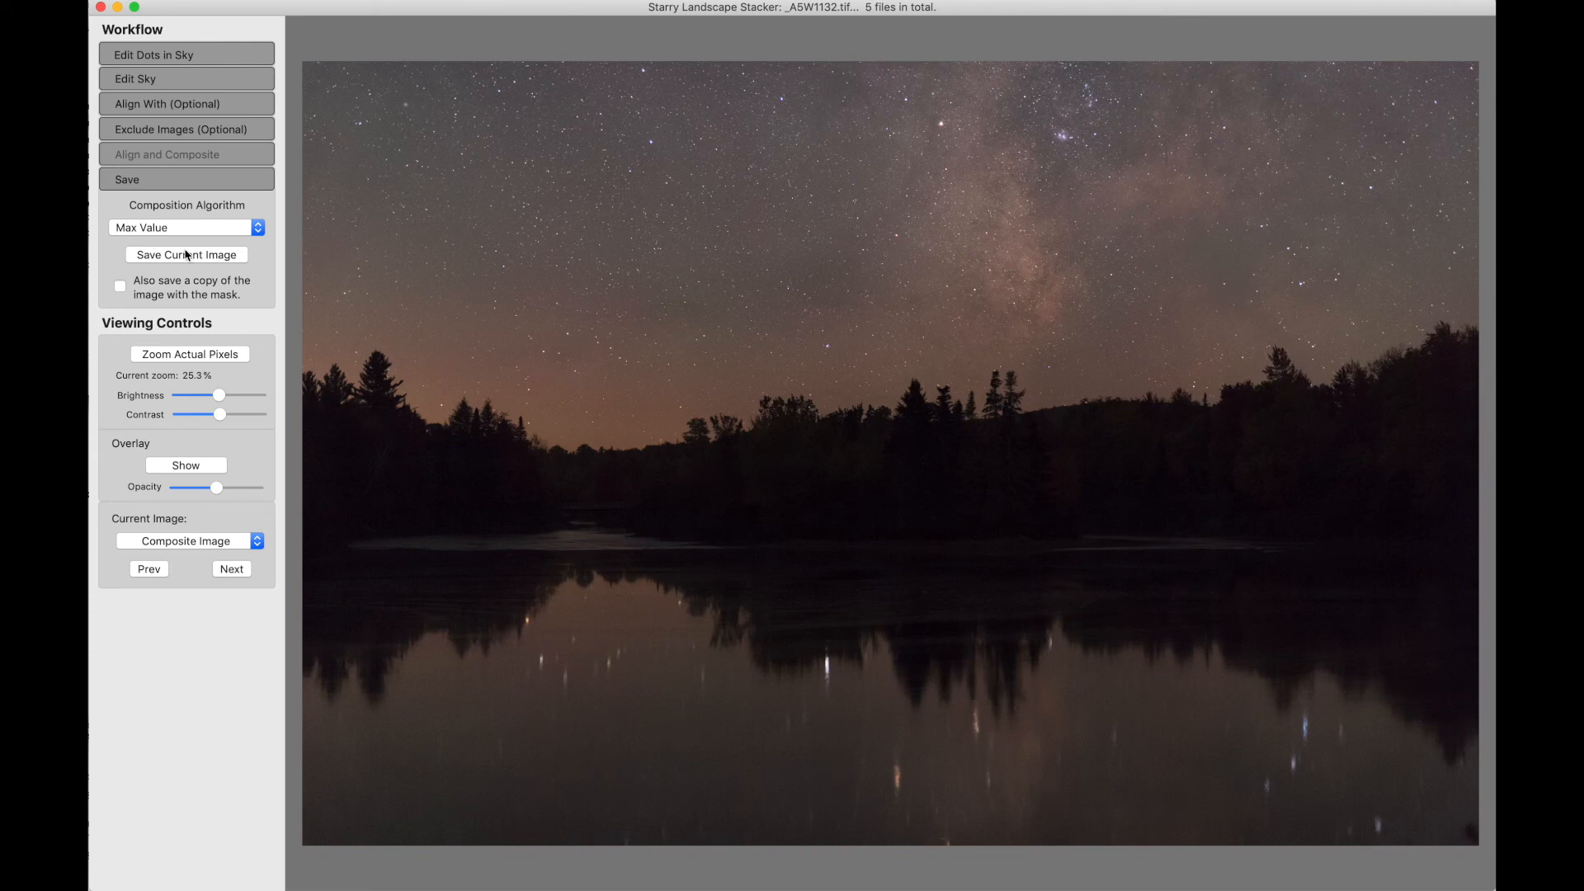
pyautogui.moveTo(182, 235)
pyautogui.click(190, 228)
pyautogui.click(203, 246)
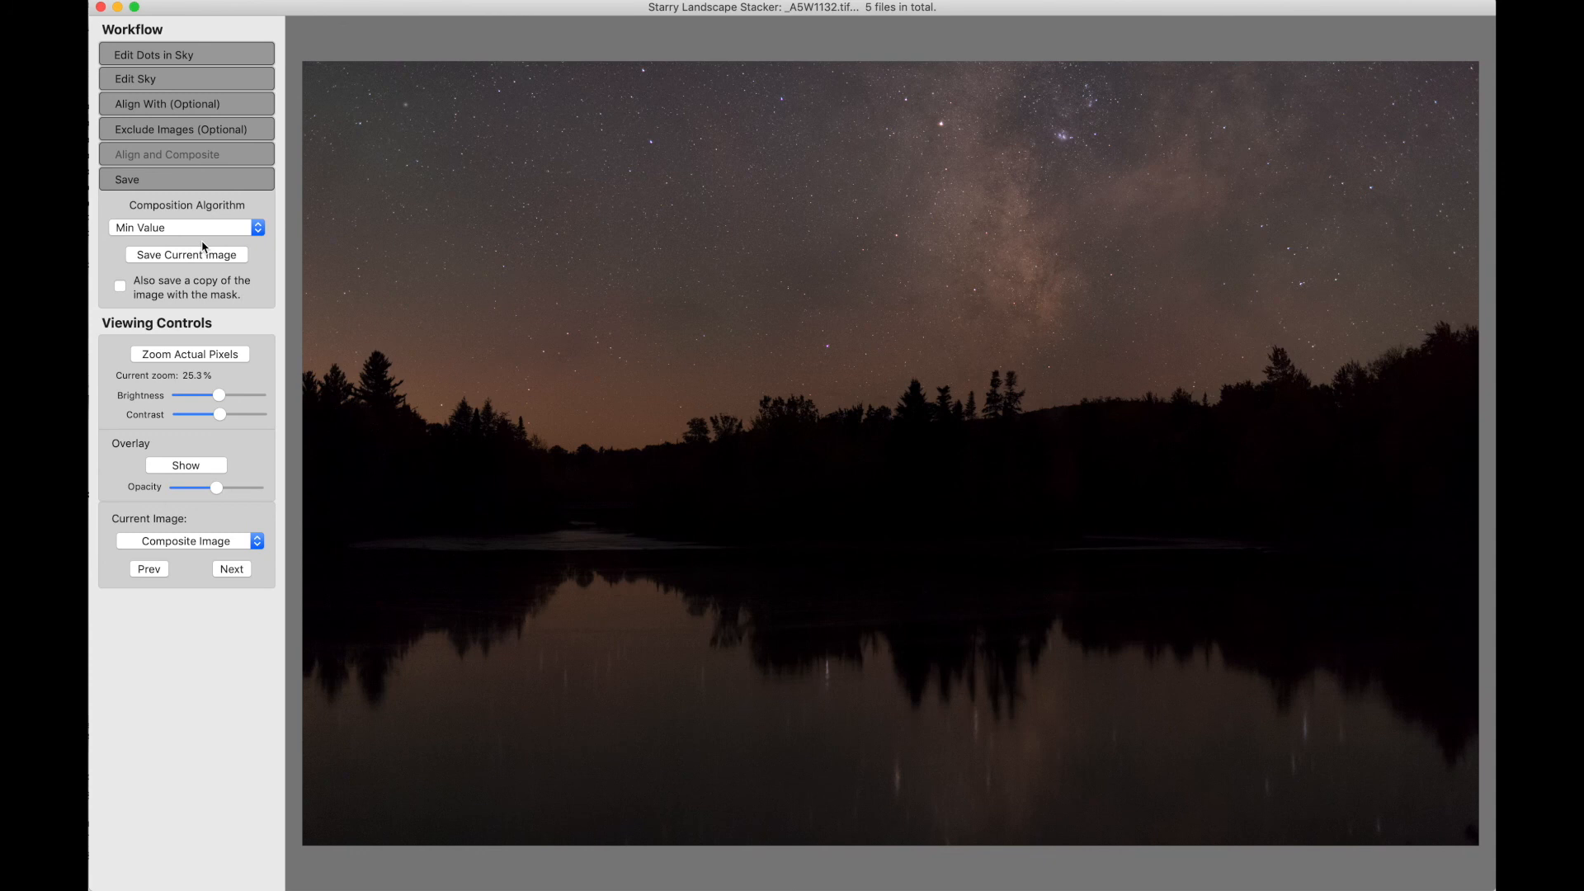
# Save the Min Horizon Noise composite as _A5W1132-Min Horizon Noise.tif, along with a mask copy named _A5W1132-Min Horizon Noise-mask.tif.
pyautogui.click(203, 228)
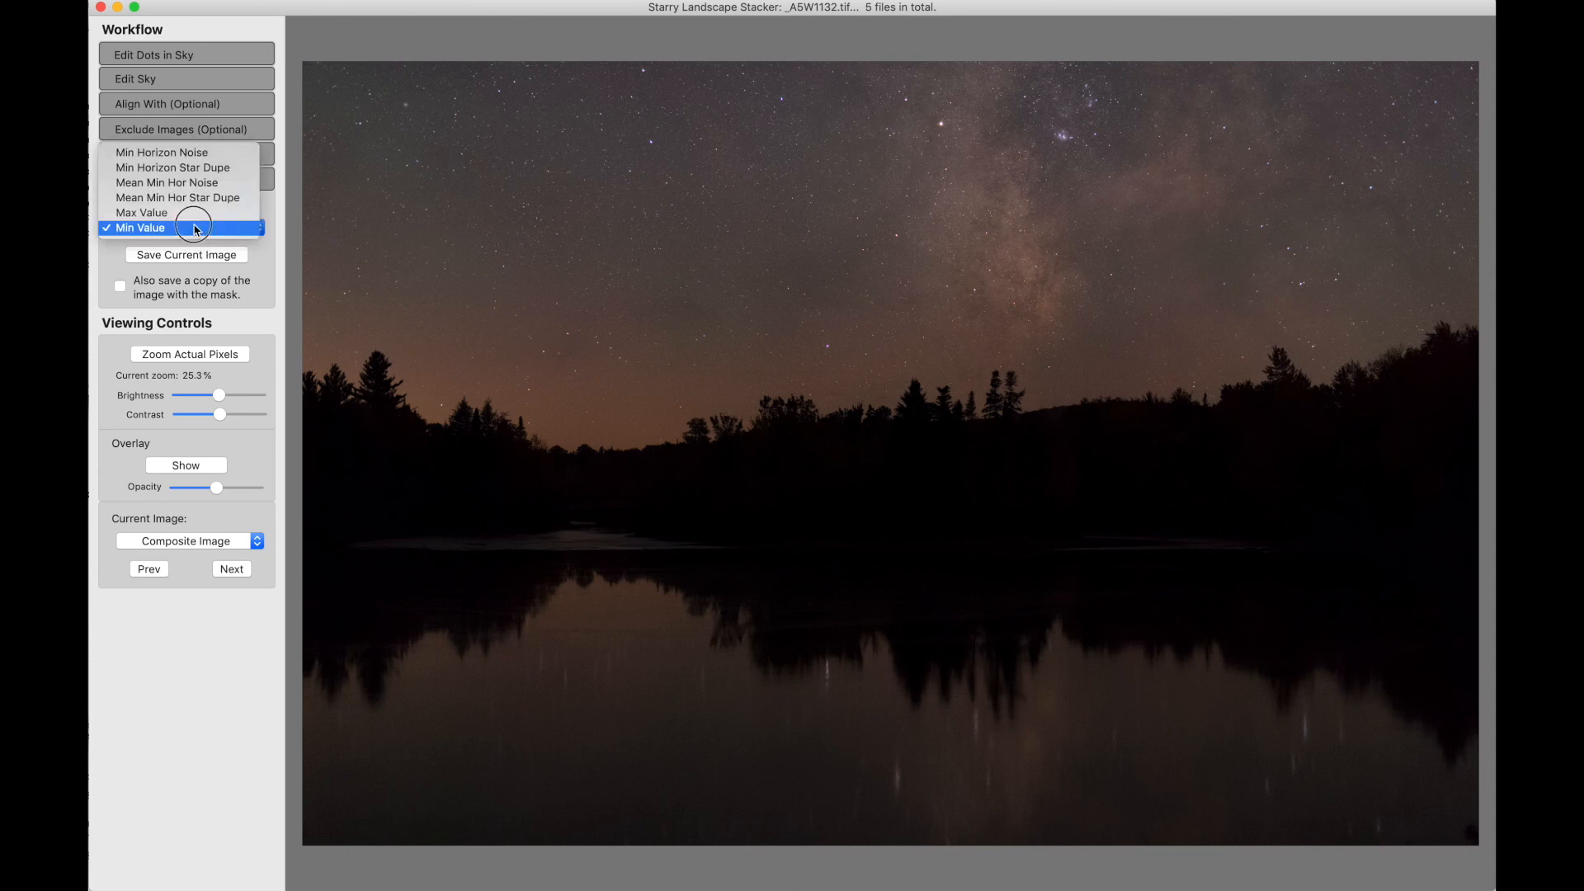
pyautogui.click(188, 154)
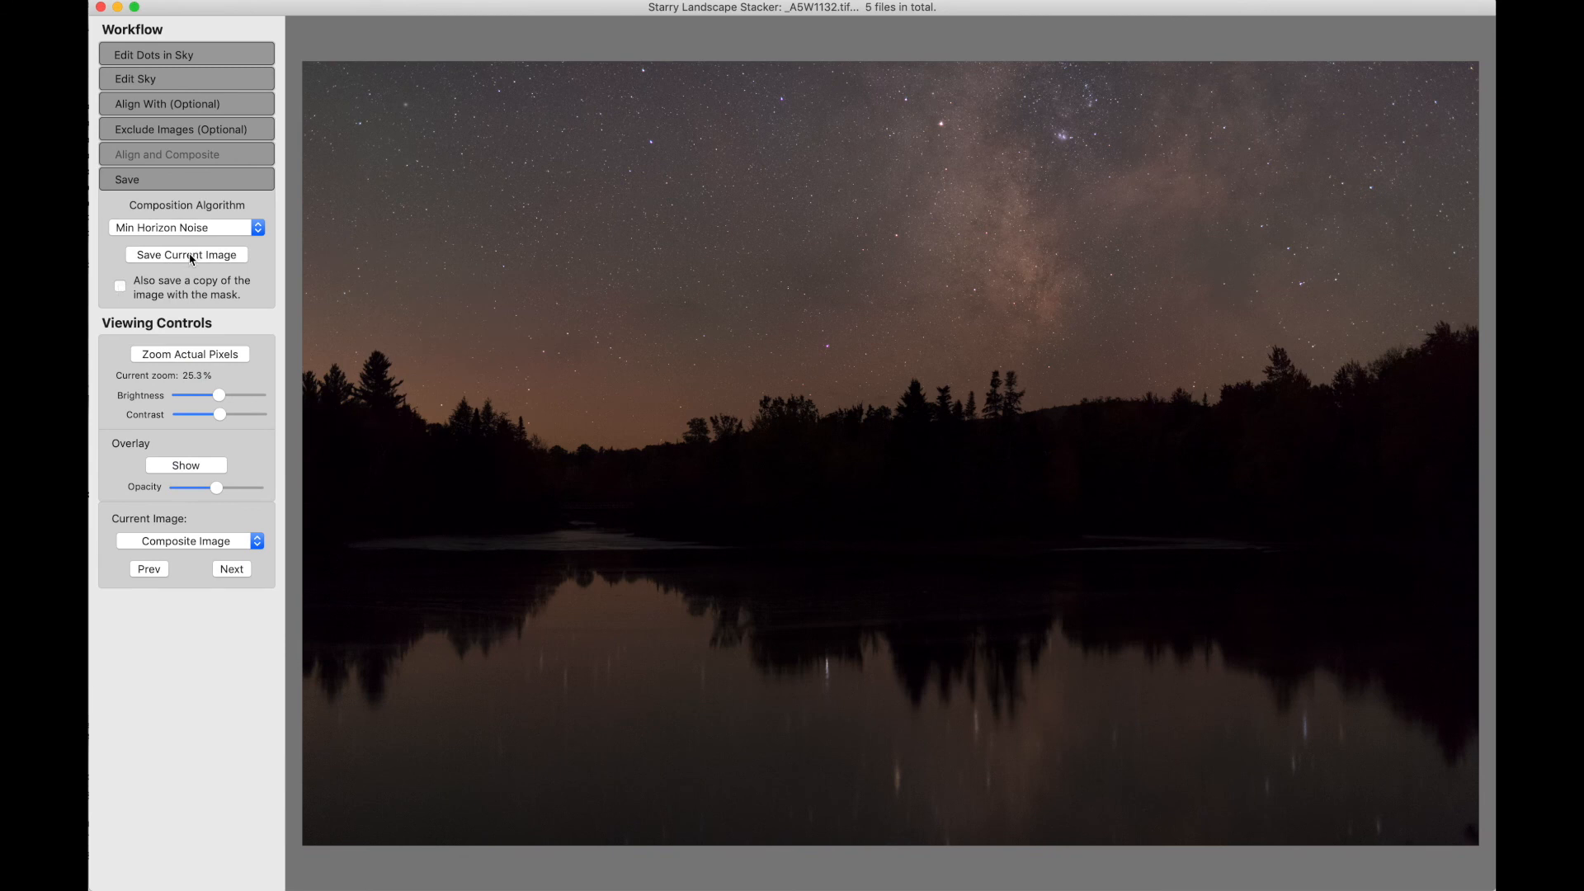
pyautogui.click(121, 288)
pyautogui.click(183, 255)
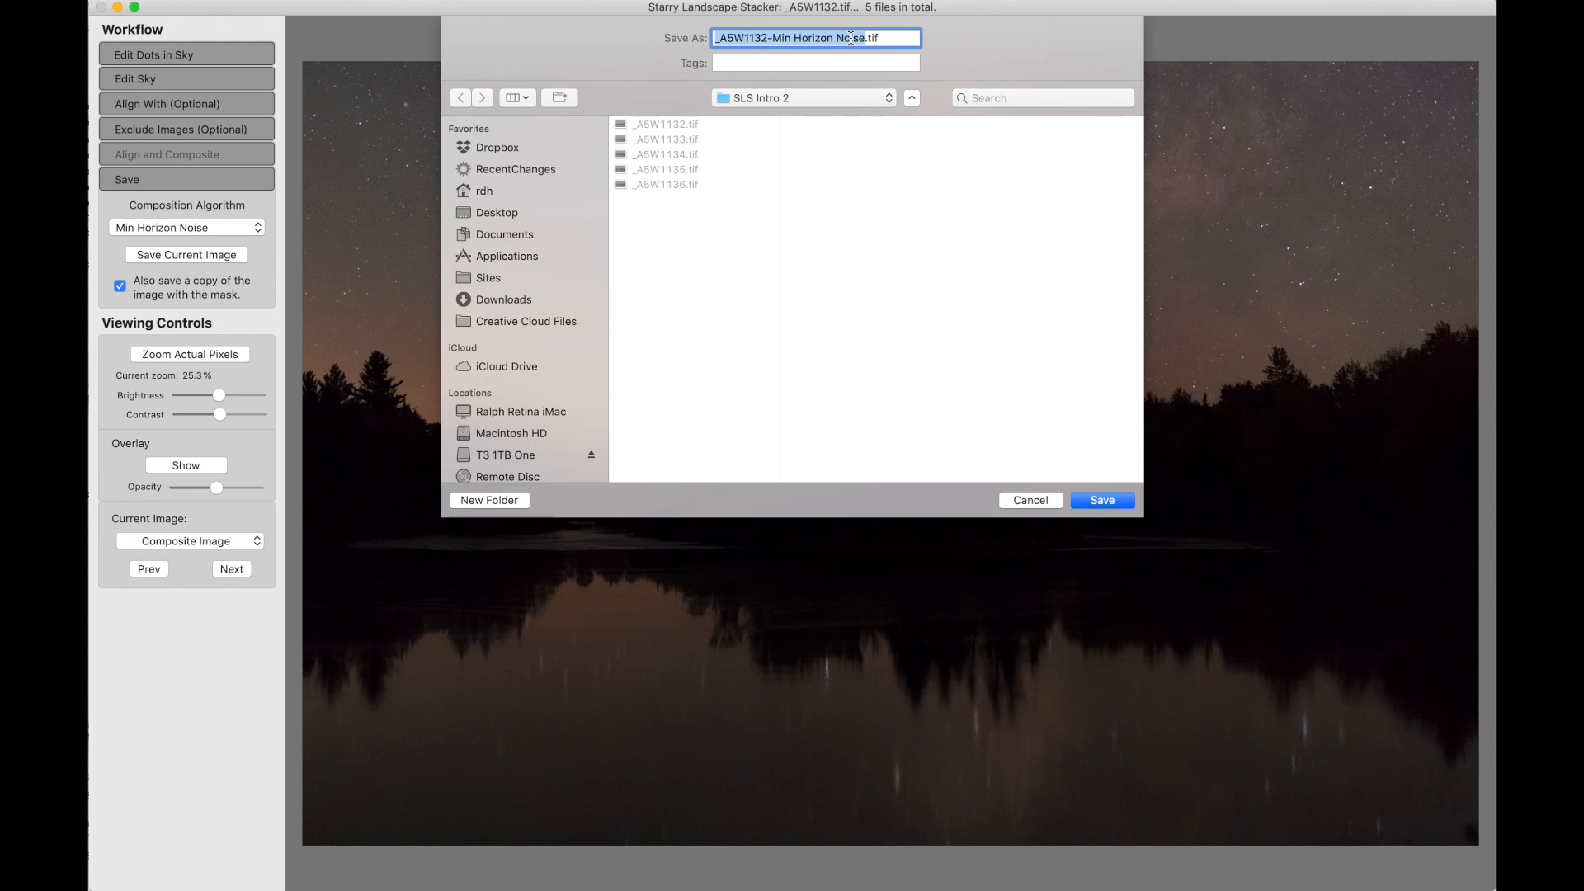
pyautogui.click(1105, 501)
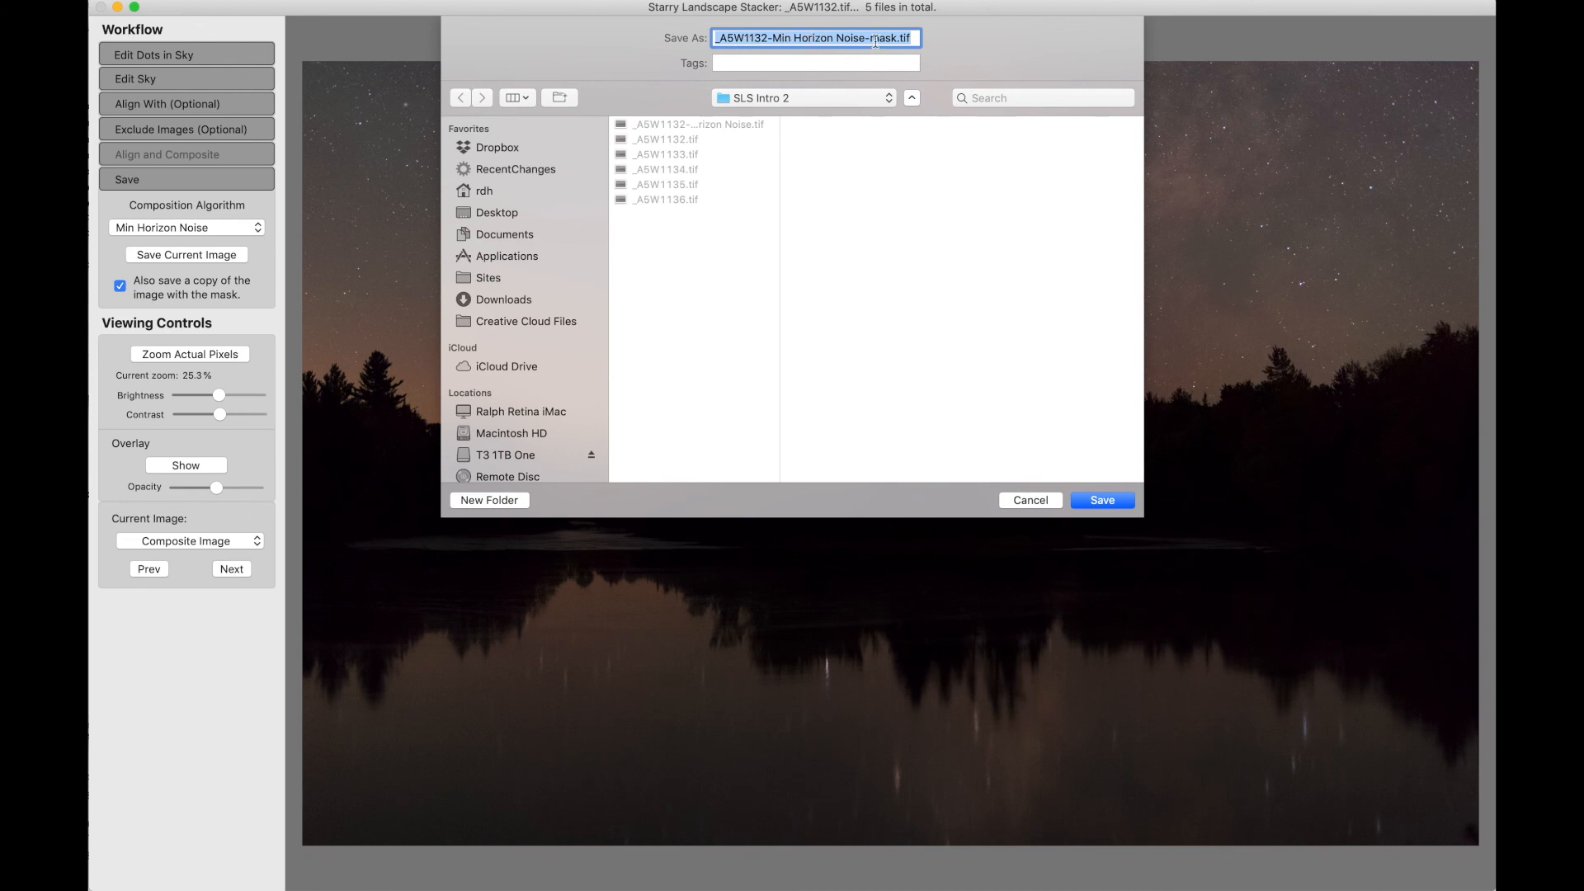
pyautogui.click(1109, 502)
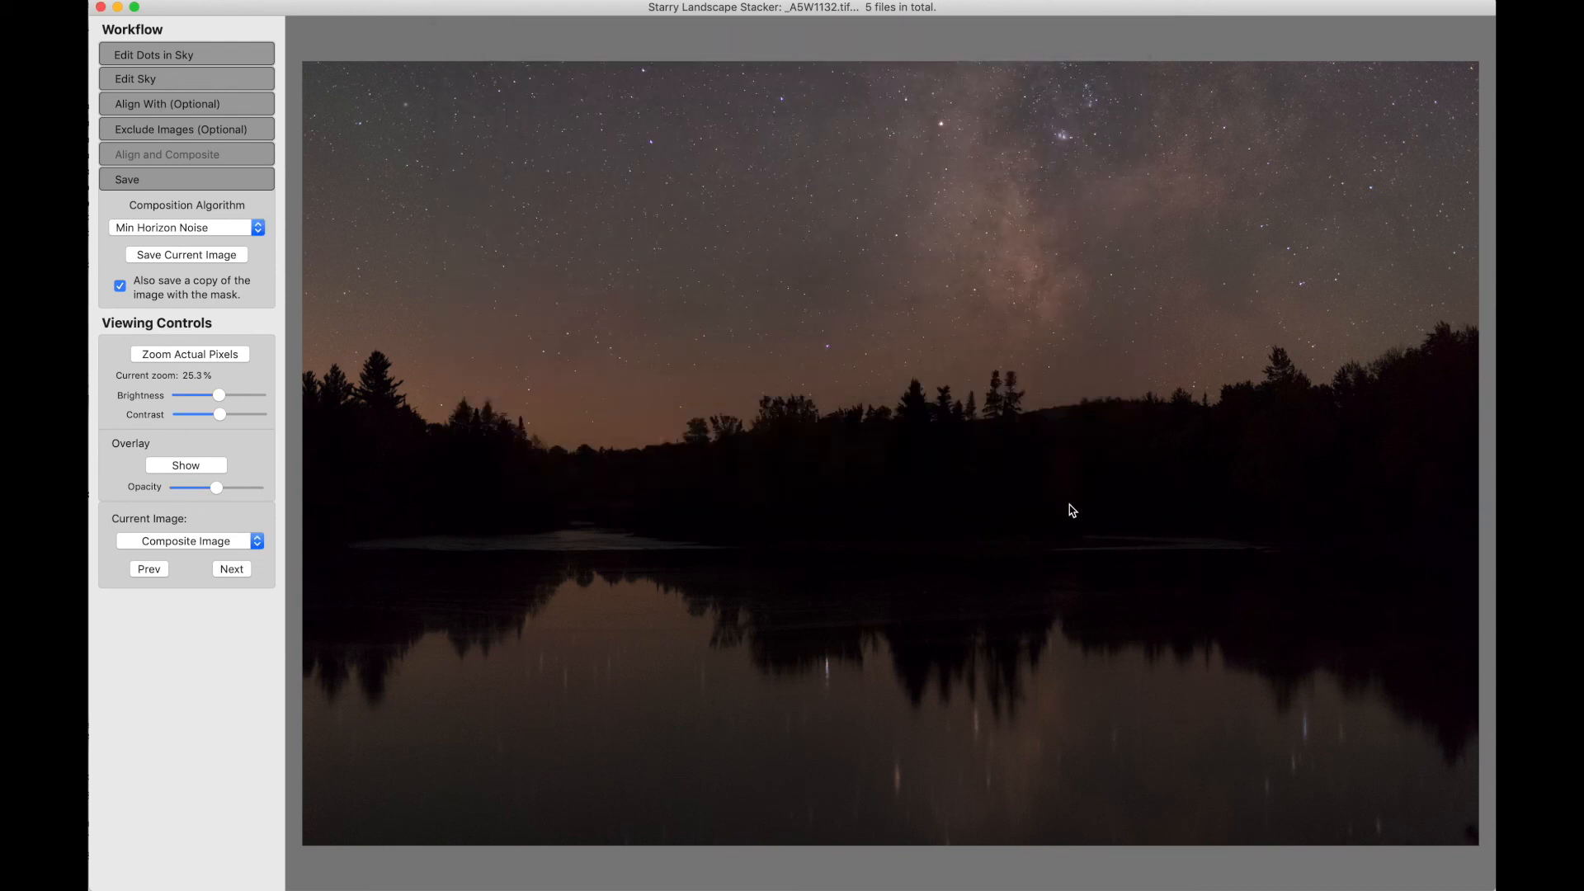
# Save the Min Horizon Star Dupe composite as _A5W1132-Min Horizon Star Dupe.tif without a mask copy.
pyautogui.click(120, 287)
pyautogui.click(205, 227)
pyautogui.click(206, 243)
pyautogui.click(198, 256)
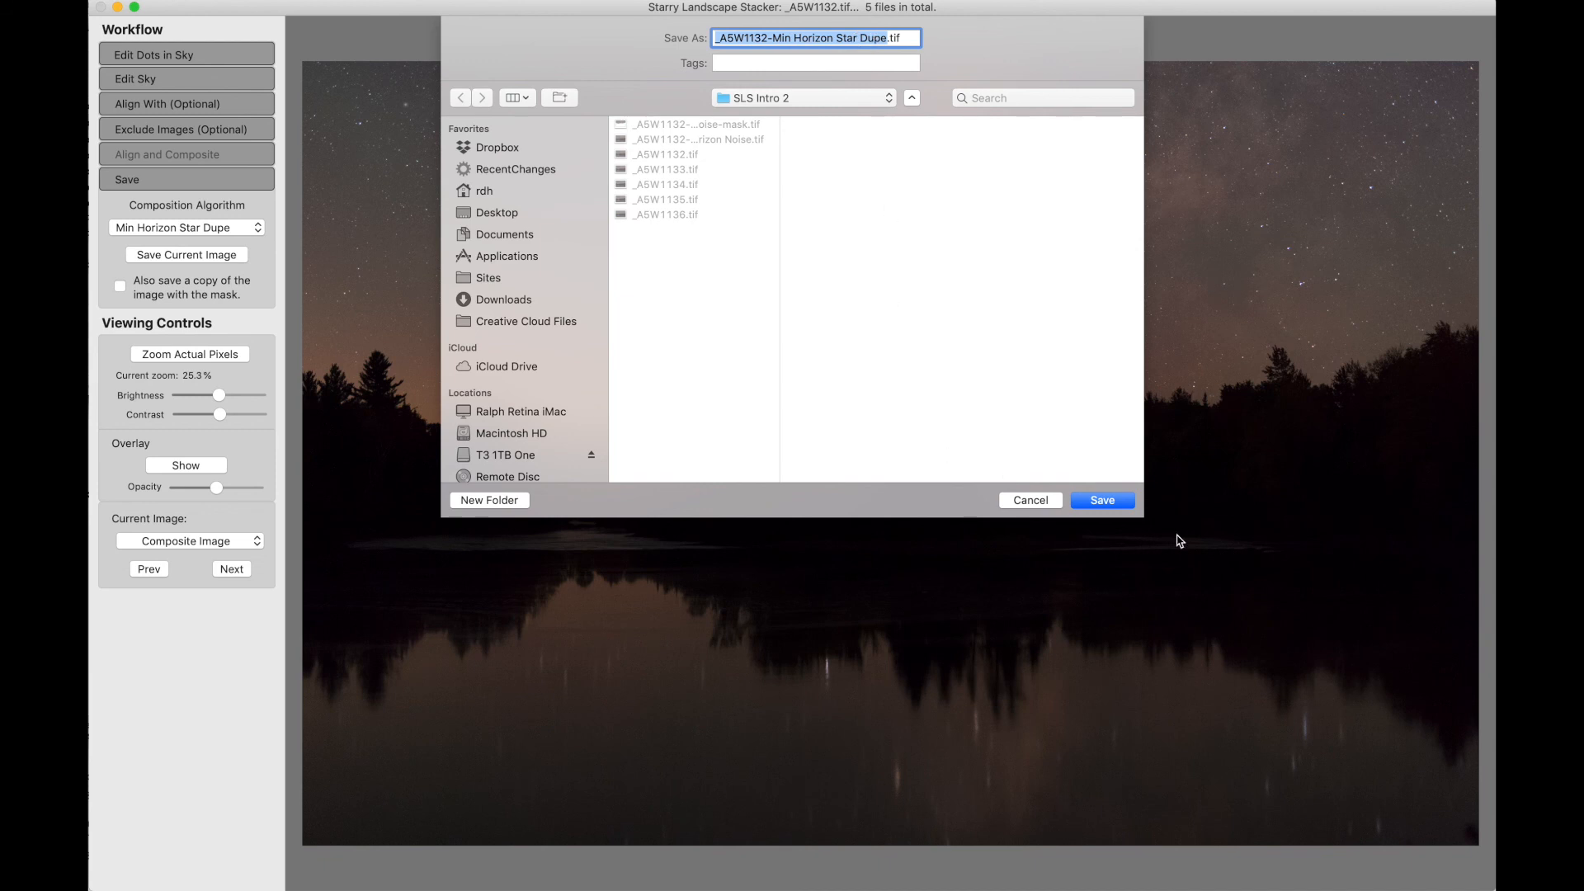
pyautogui.click(1102, 502)
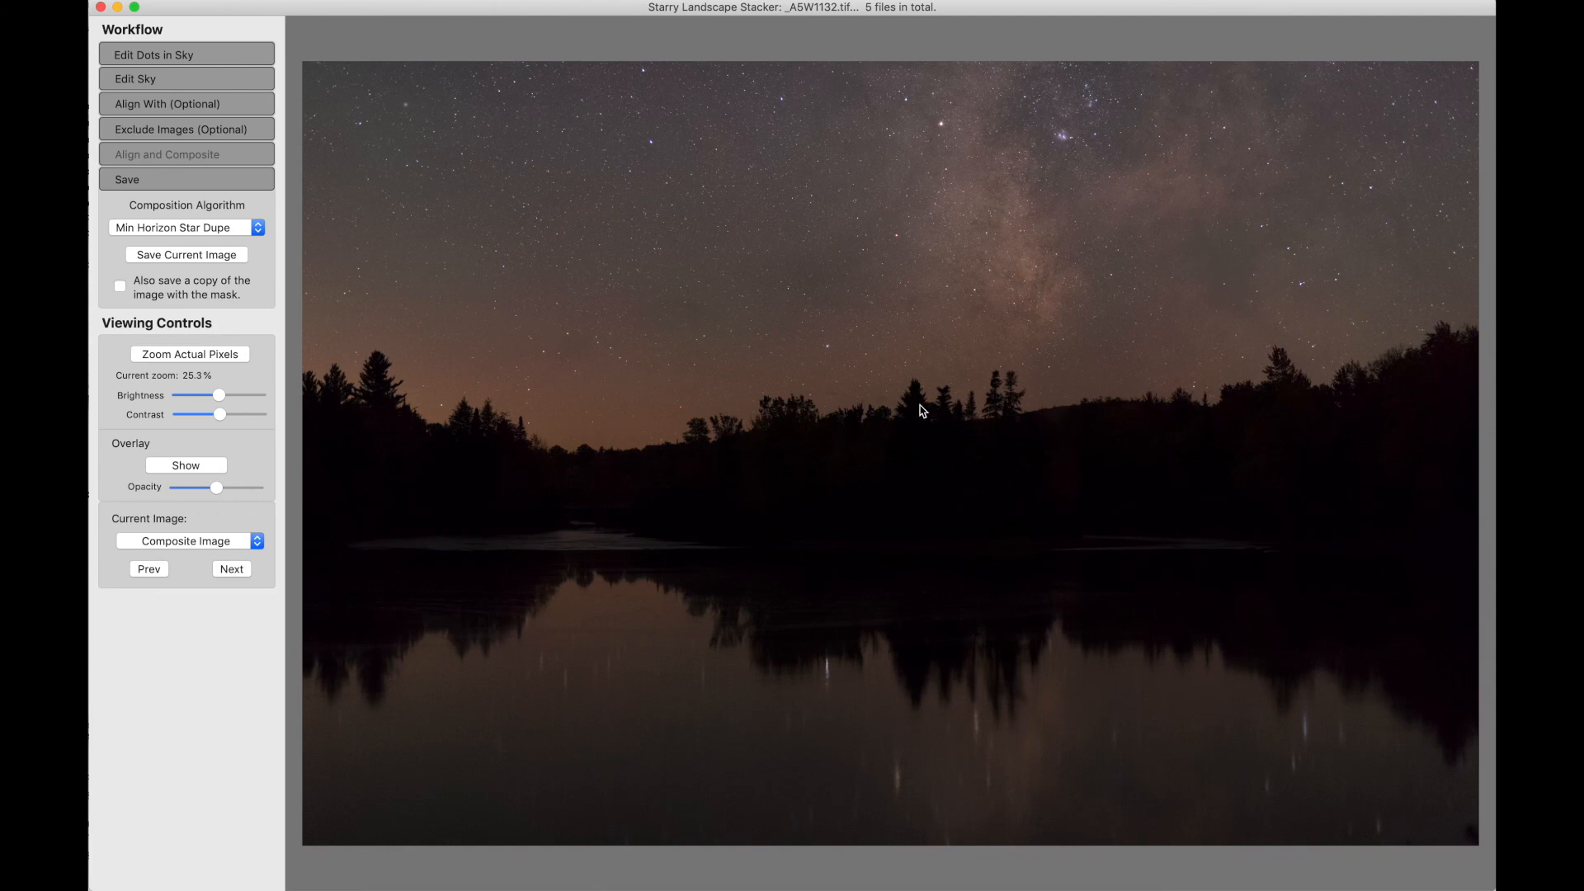
# Open _A5W1132.tif through _A5W1136.tif together with the saved Min Horizon Noise mask file, and align and composite them using that mask.
pyautogui.press('super+o')
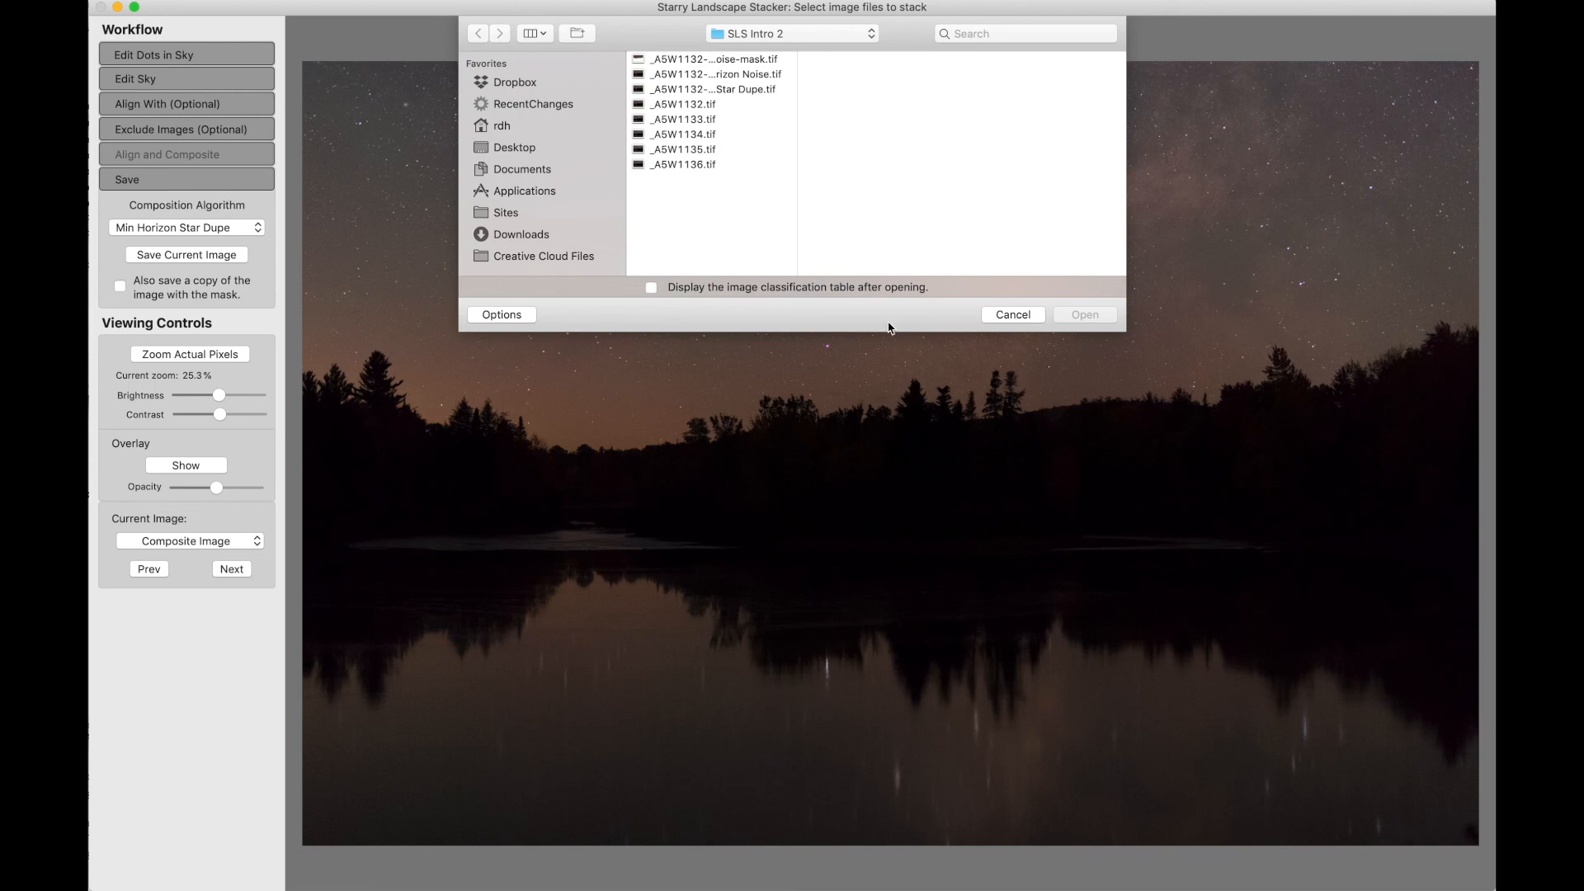
pyautogui.click(708, 164)
pyautogui.press('super+a')
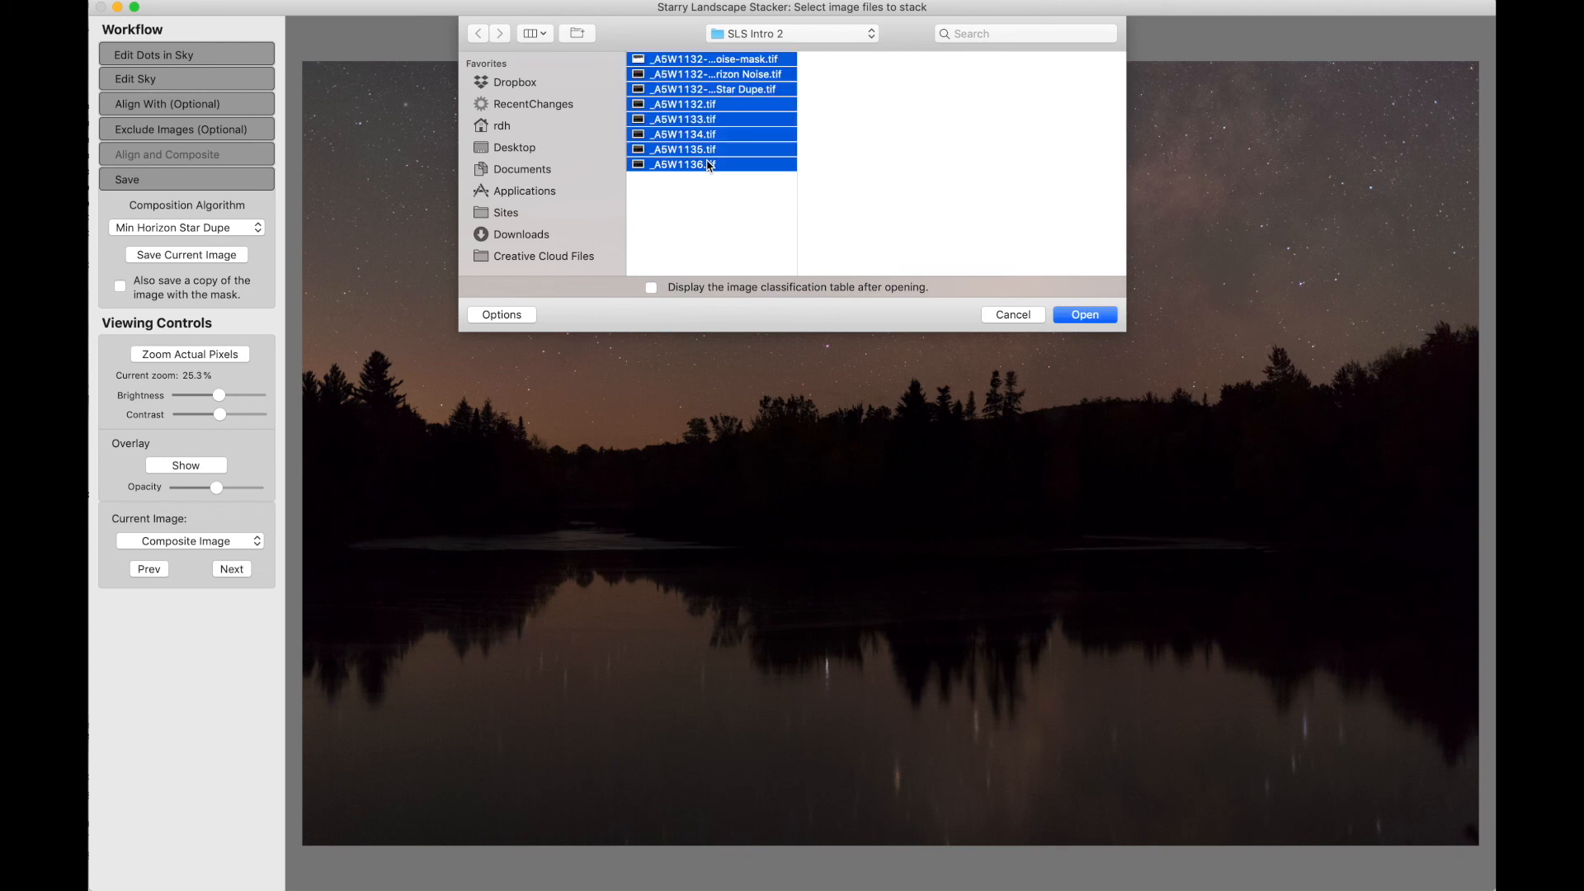
pyautogui.keyDown('super'); pyautogui.click(748, 89); pyautogui.keyUp('super')
pyautogui.keyDown('super'); pyautogui.click(749, 74); pyautogui.keyUp('super')
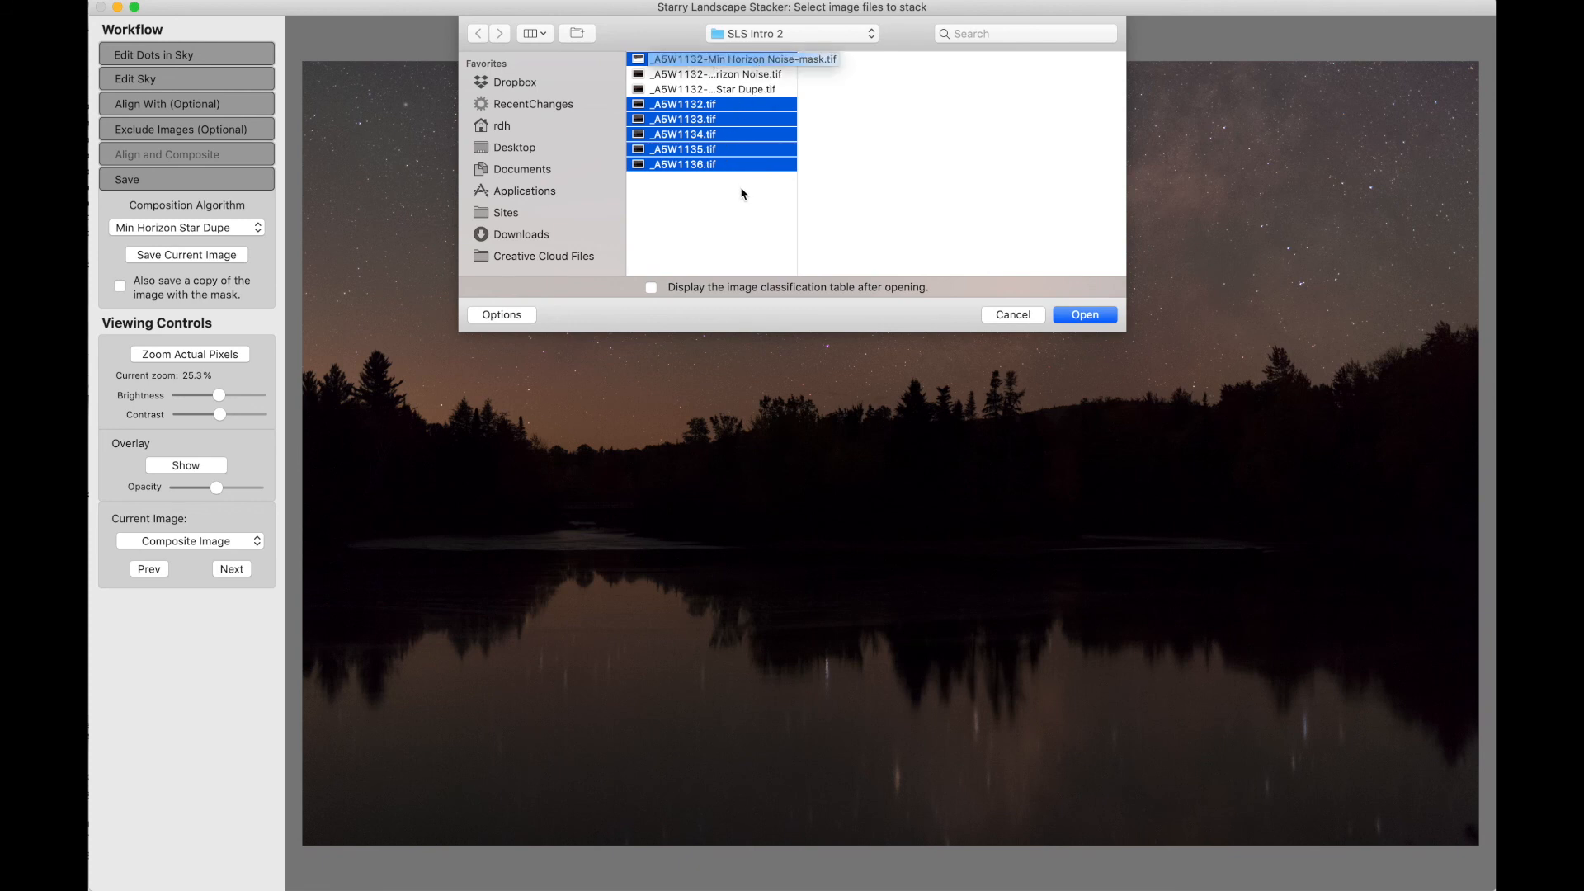
pyautogui.click(1085, 316)
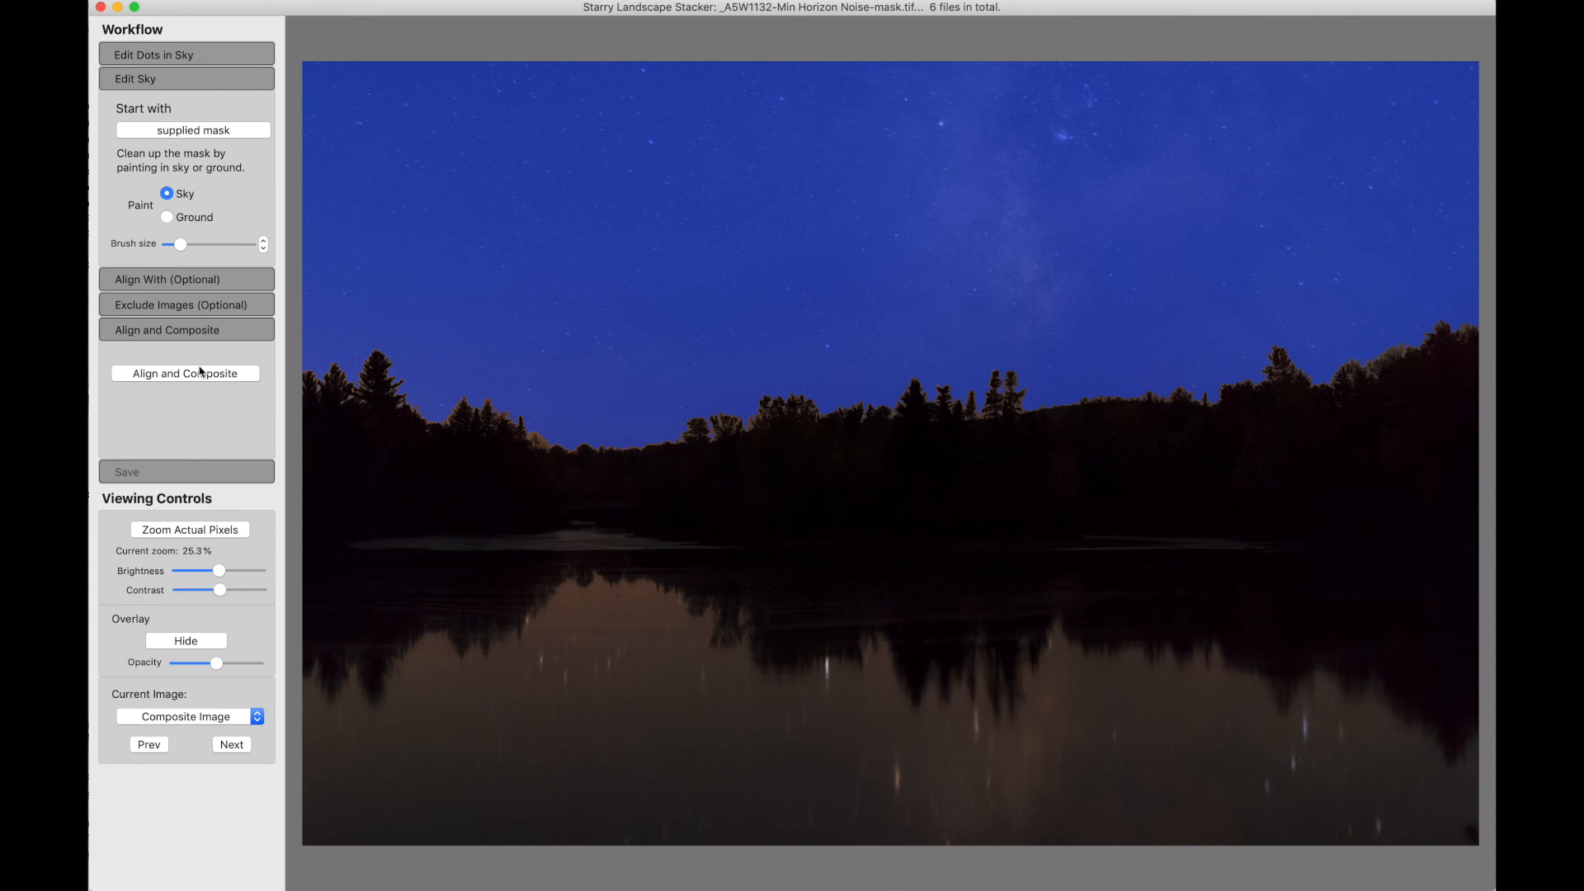
pyautogui.click(136, 378)
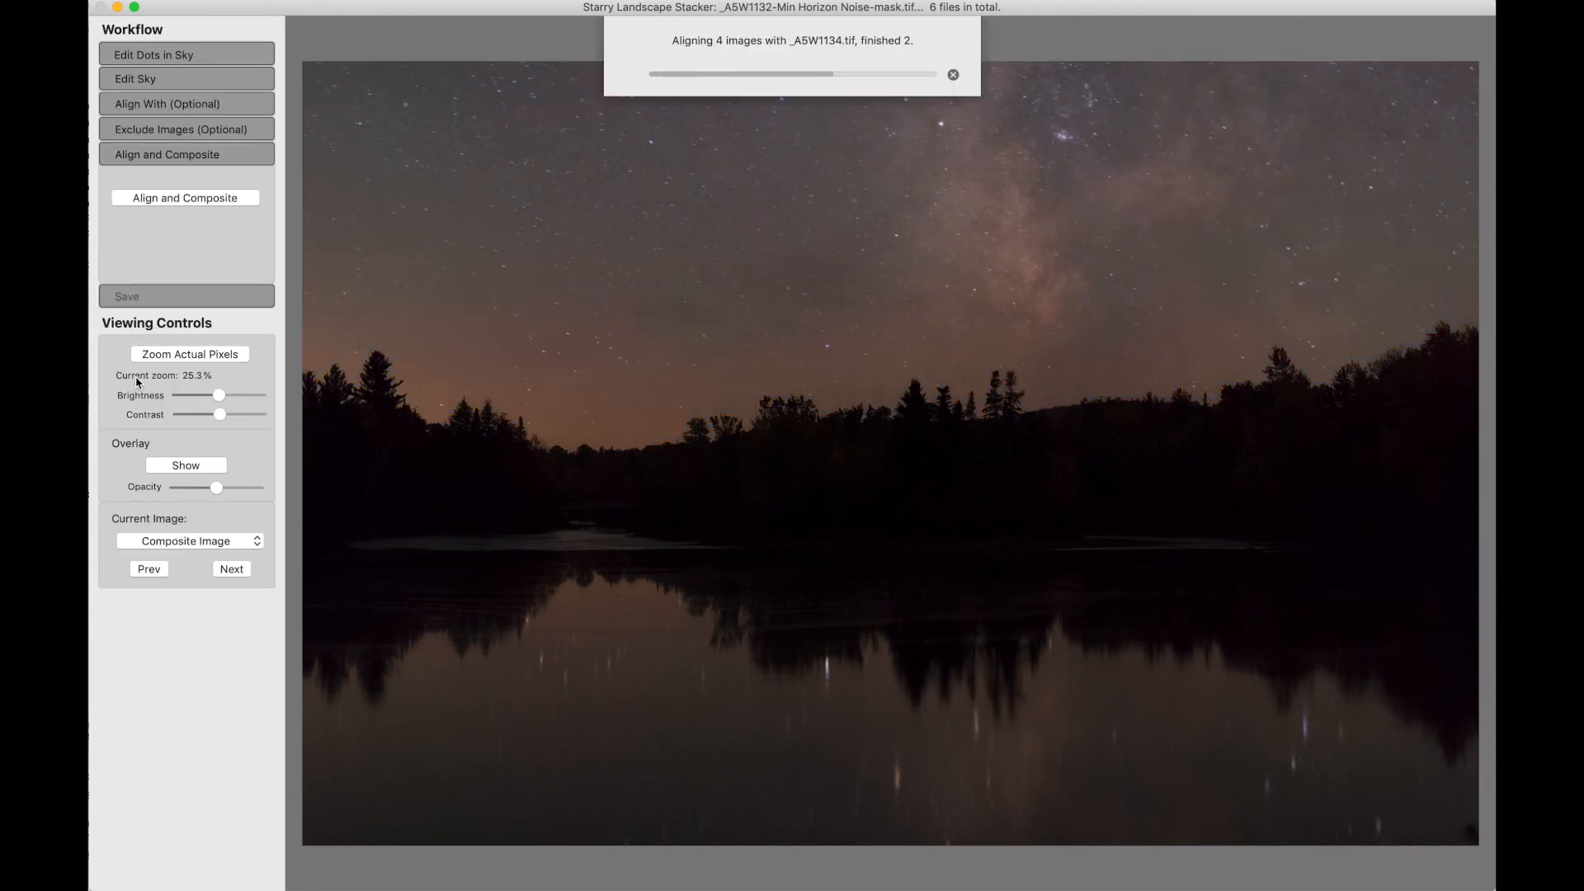